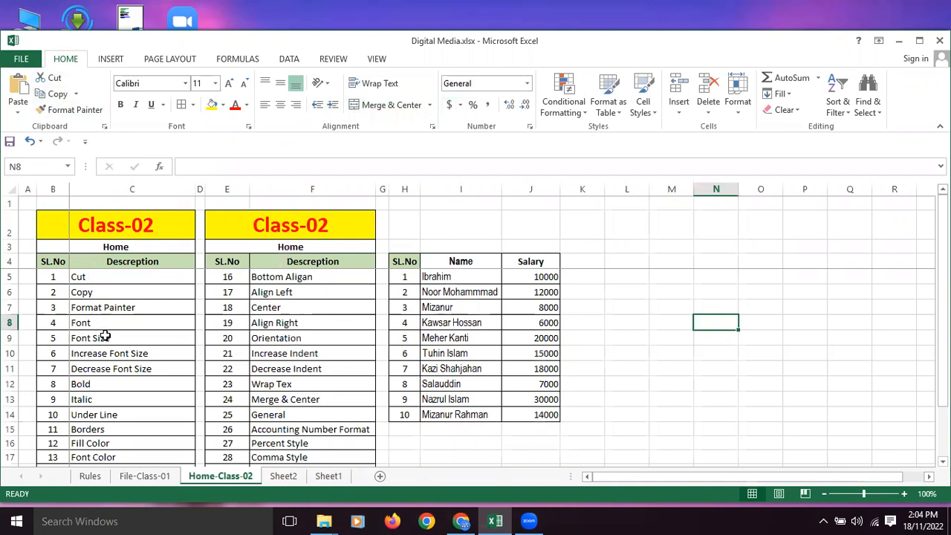
Examine the Class-02 topic lists and the adjacent name and salary table down to their last rows.
{"action": "scroll", "coordinate": [105, 342], "scroll_direction": "down", "scroll_amount": 1}
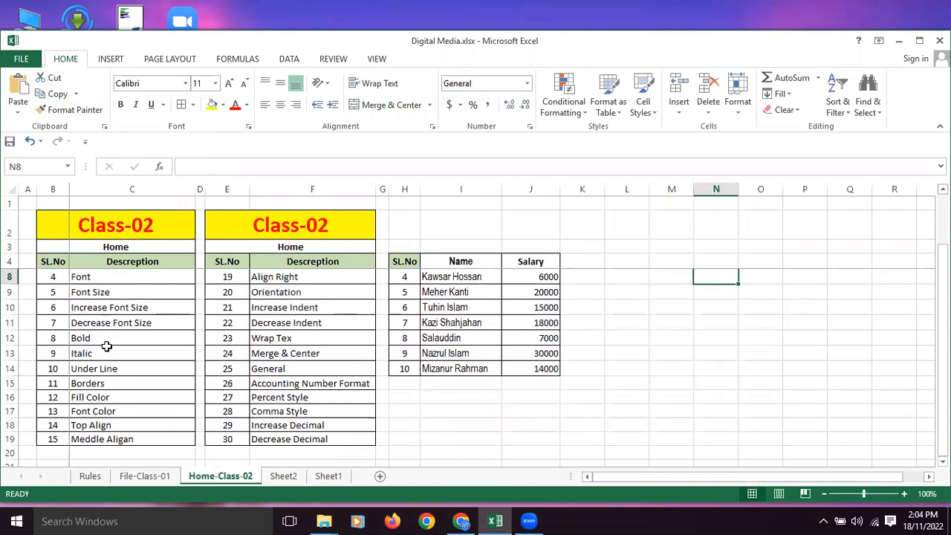
{"action": "scroll", "coordinate": [106, 346], "scroll_direction": "up", "scroll_amount": 1}
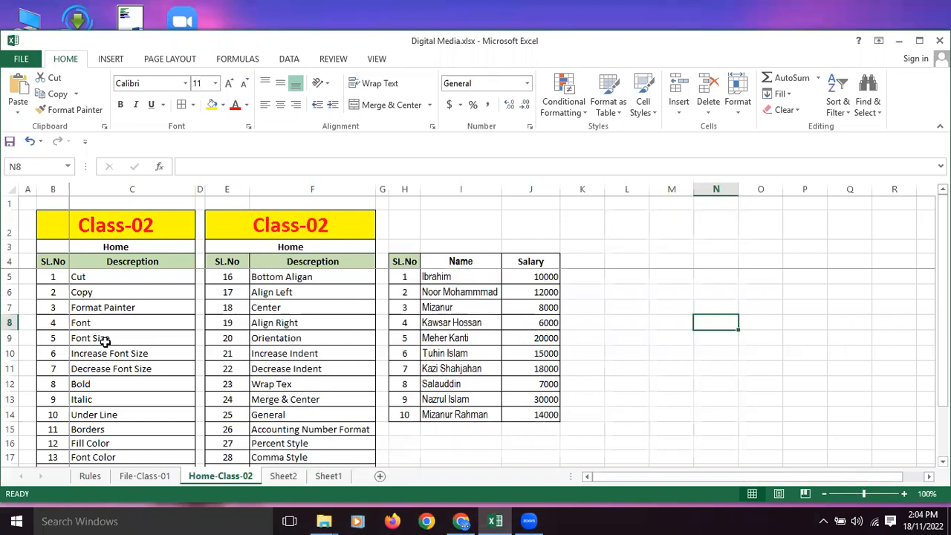
{"action": "scroll", "coordinate": [110, 337], "scroll_direction": "down", "scroll_amount": 2}
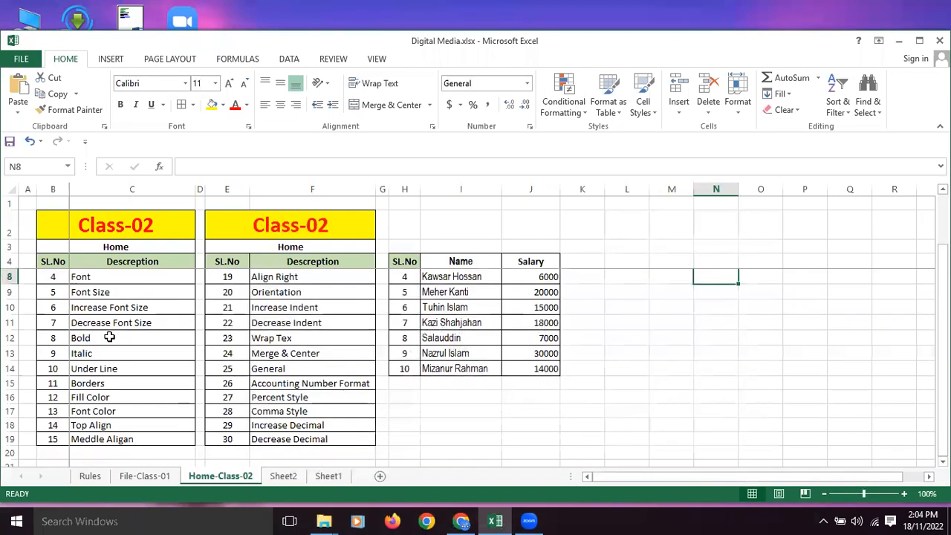
{"action": "scroll", "coordinate": [109, 337], "scroll_direction": "up", "scroll_amount": 1}
{"action": "scroll", "coordinate": [110, 337], "scroll_direction": "up", "scroll_amount": 1}
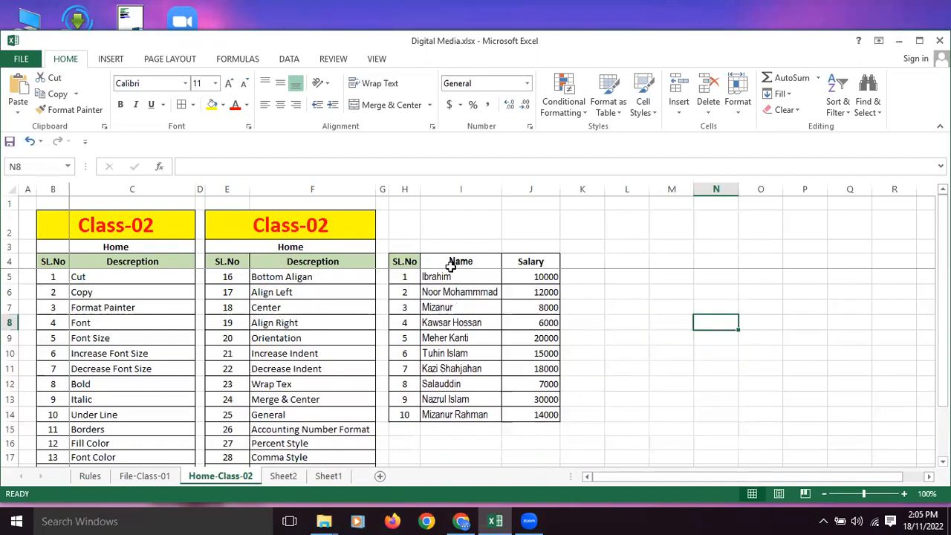
{"action": "left_click", "coordinate": [394, 262]}
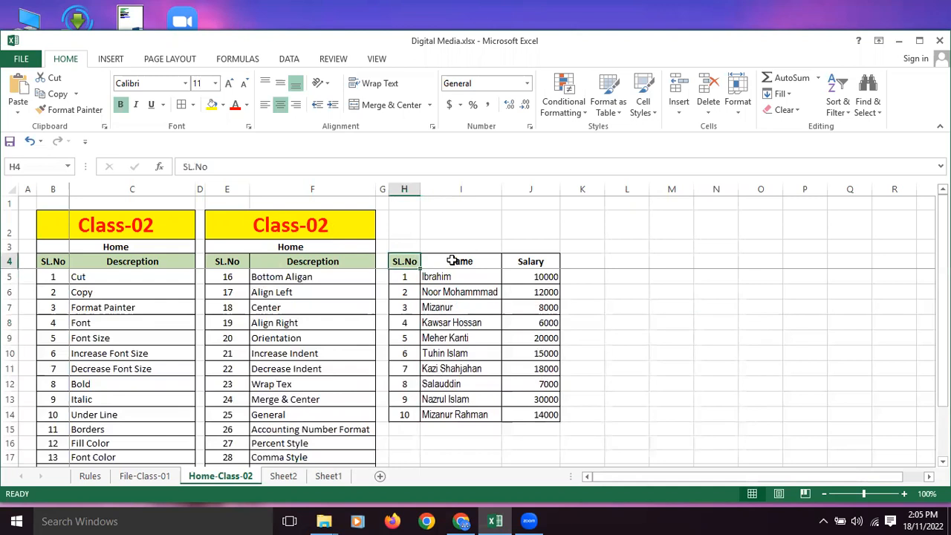
{"action": "left_click", "coordinate": [452, 261]}
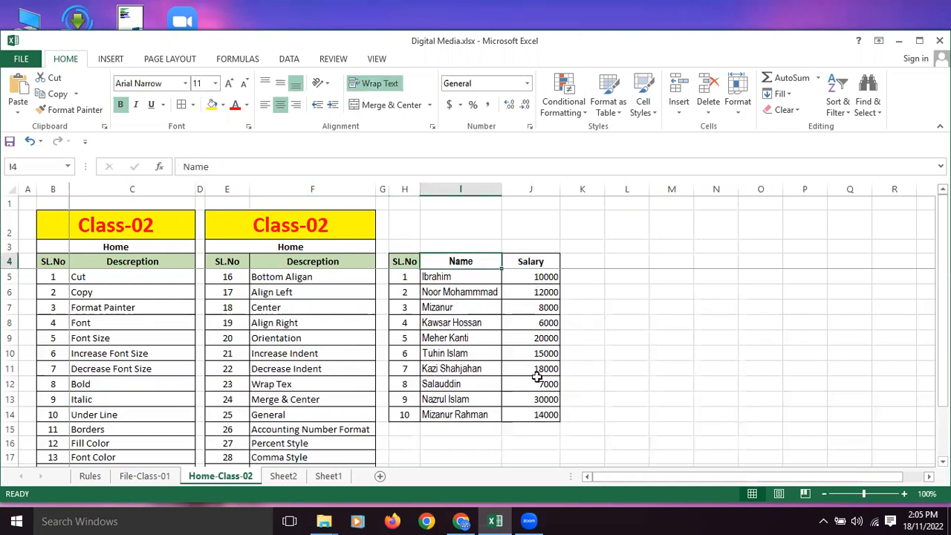
{"action": "left_click", "coordinate": [542, 413]}
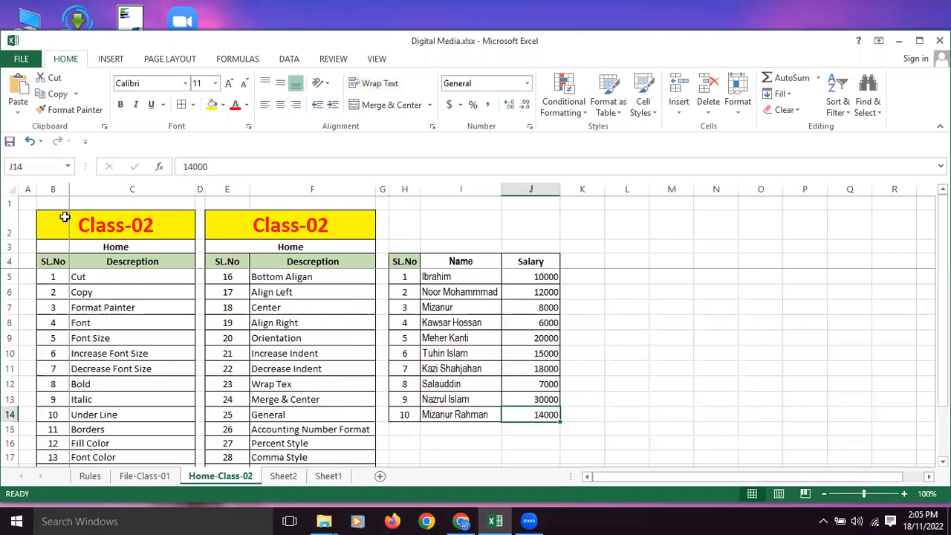
Cut the first name in I5 and paste it into cell M5.
{"action": "left_click", "coordinate": [87, 275]}
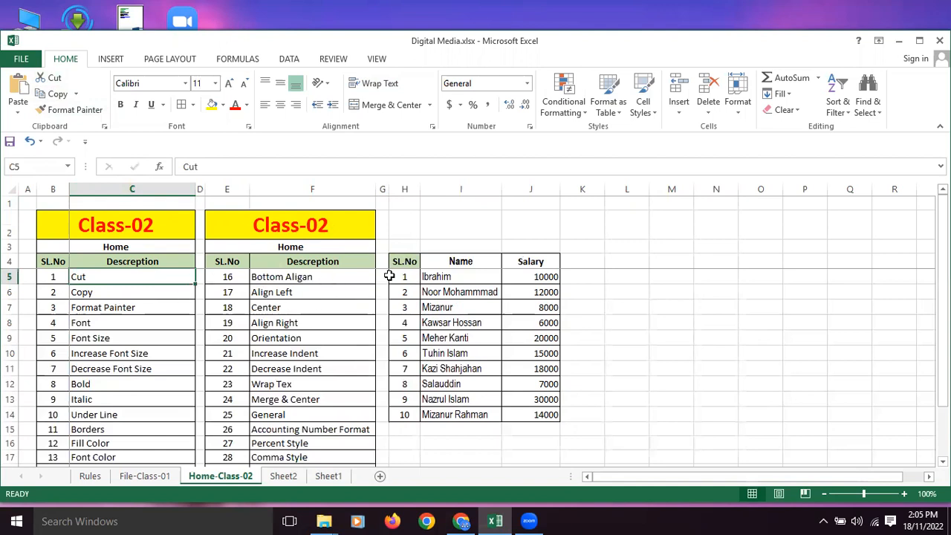
{"action": "left_click", "coordinate": [441, 276]}
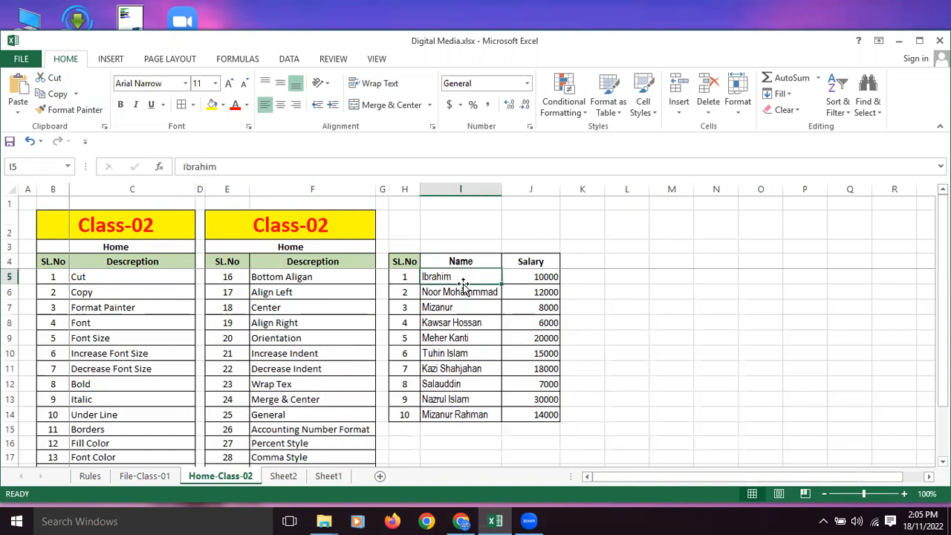
{"action": "left_click", "coordinate": [53, 78]}
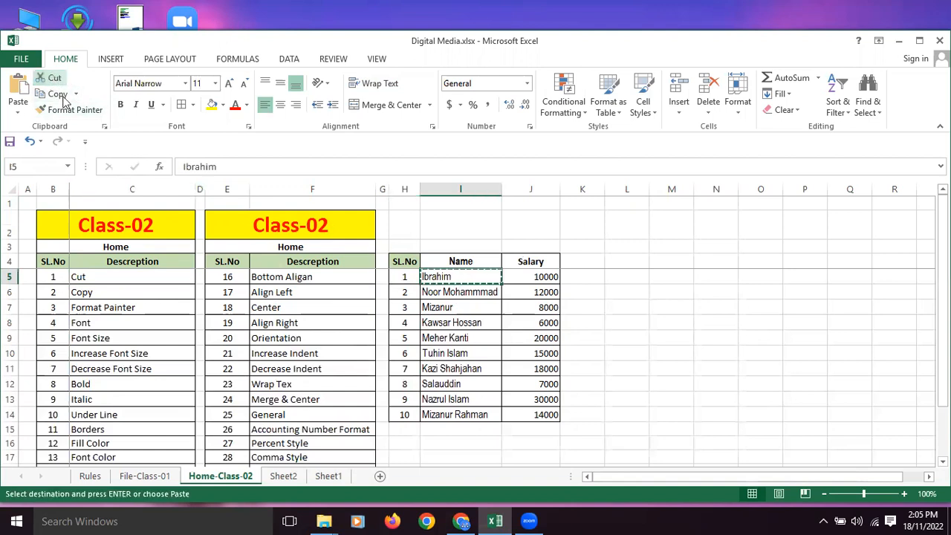
{"action": "left_click", "coordinate": [664, 278]}
{"action": "key", "text": "Return"}
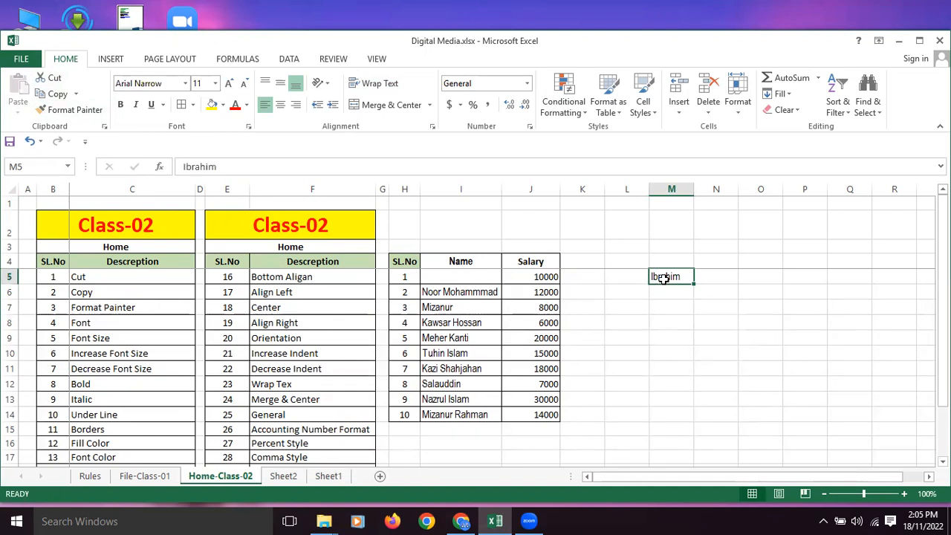
Highlight the Cut entry in C5 with yellow fill.
{"action": "left_click", "coordinate": [109, 279]}
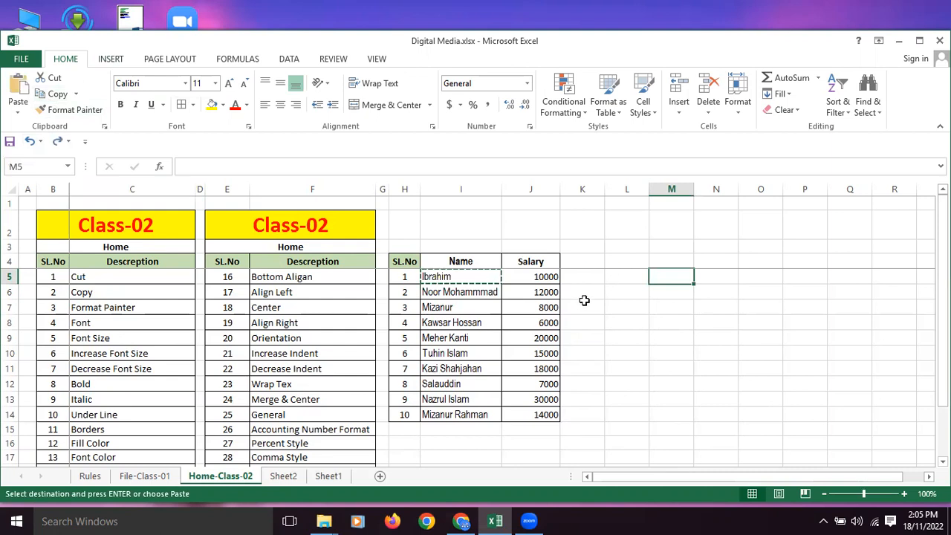
{"action": "left_click", "coordinate": [55, 275]}
{"action": "left_click", "coordinate": [98, 276]}
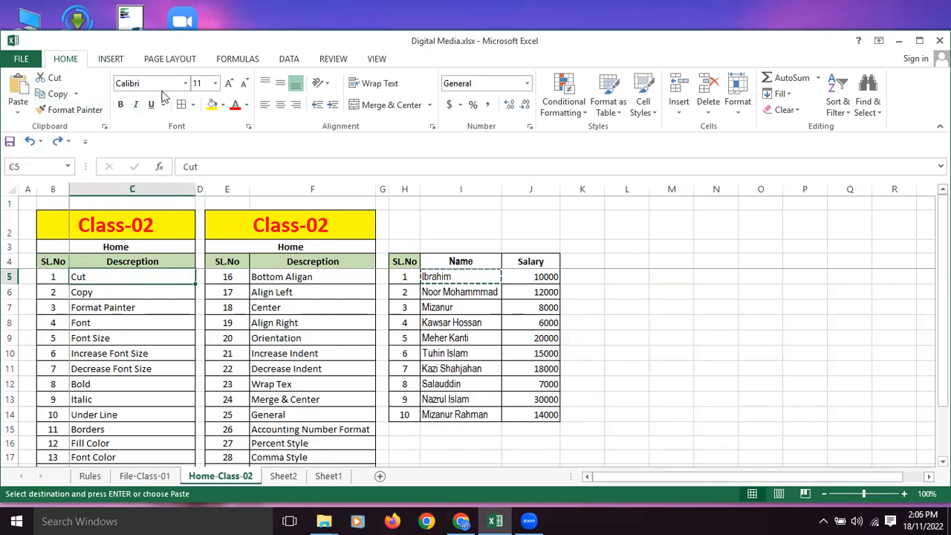
{"action": "left_click", "coordinate": [212, 105]}
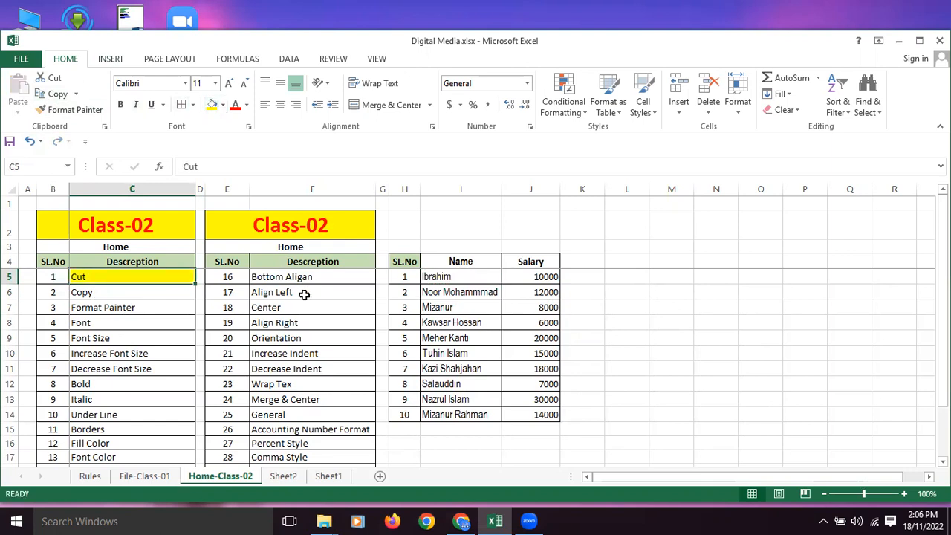
Copy the second name from I6 into L6 and fit column L's width to its contents.
{"action": "left_click", "coordinate": [432, 292]}
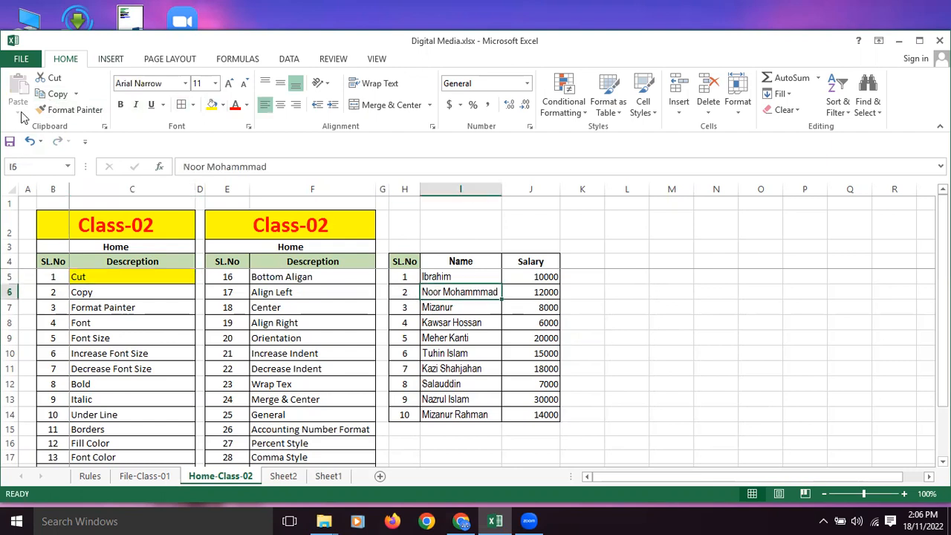
{"action": "left_click", "coordinate": [58, 94]}
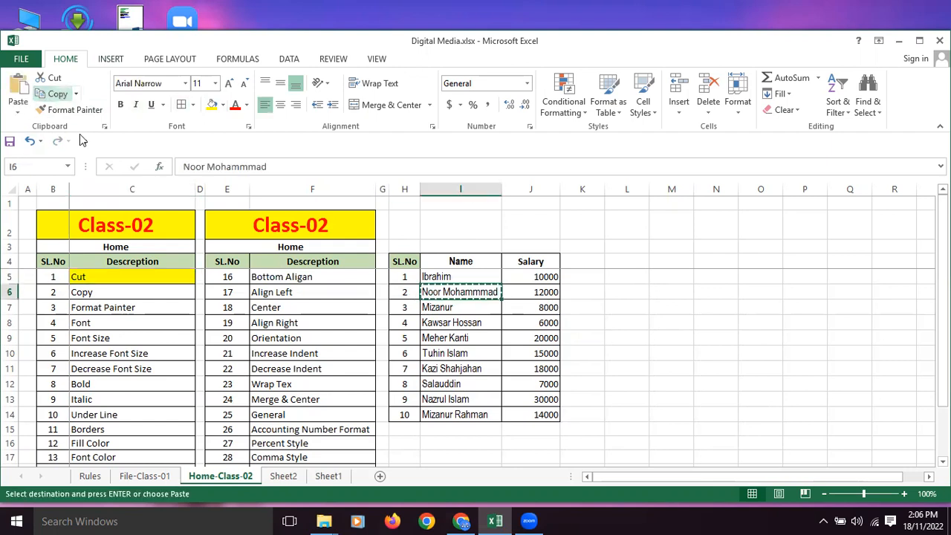
{"action": "left_click", "coordinate": [621, 292]}
{"action": "left_click", "coordinate": [18, 94]}
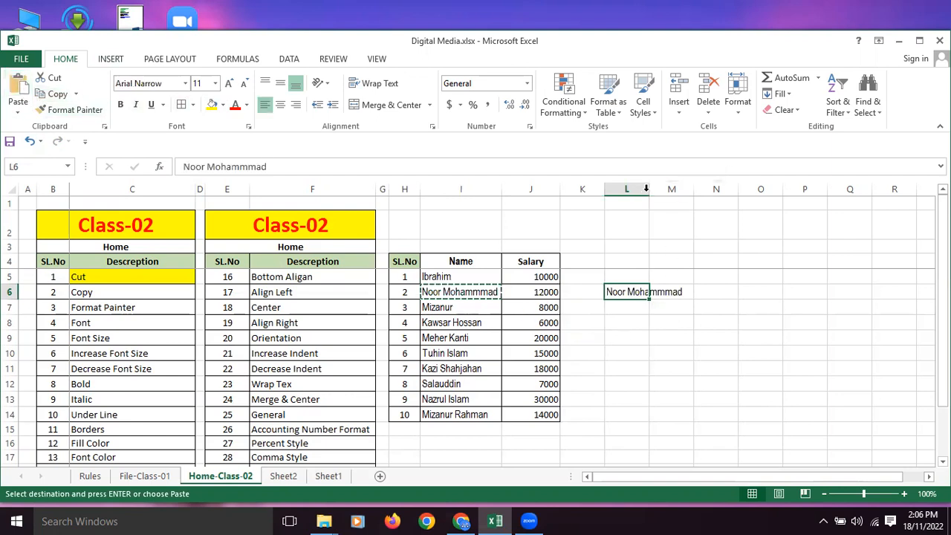
{"action": "double_click", "coordinate": [646, 189]}
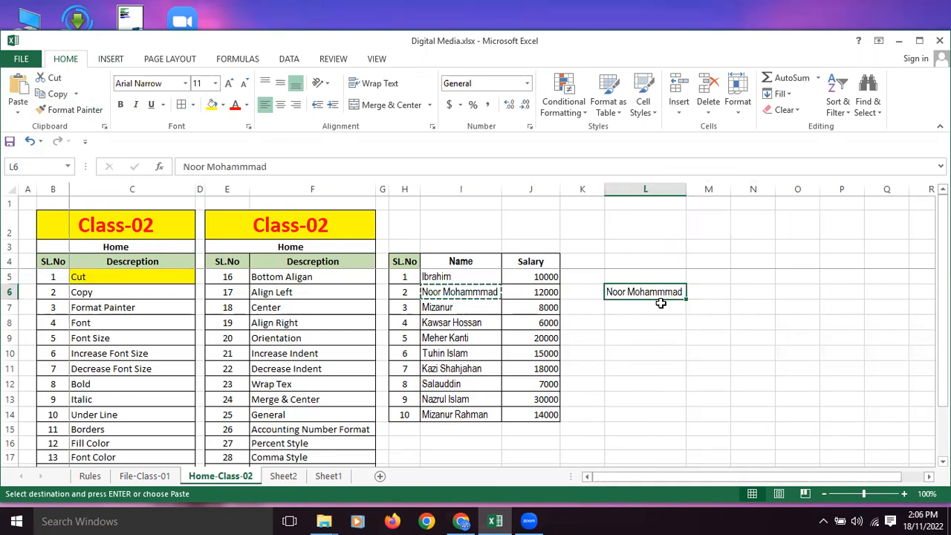
Highlight the Copy entry in C6 with yellow fill and clear the copied name from L6.
{"action": "left_click", "coordinate": [88, 294]}
{"action": "left_click", "coordinate": [212, 105]}
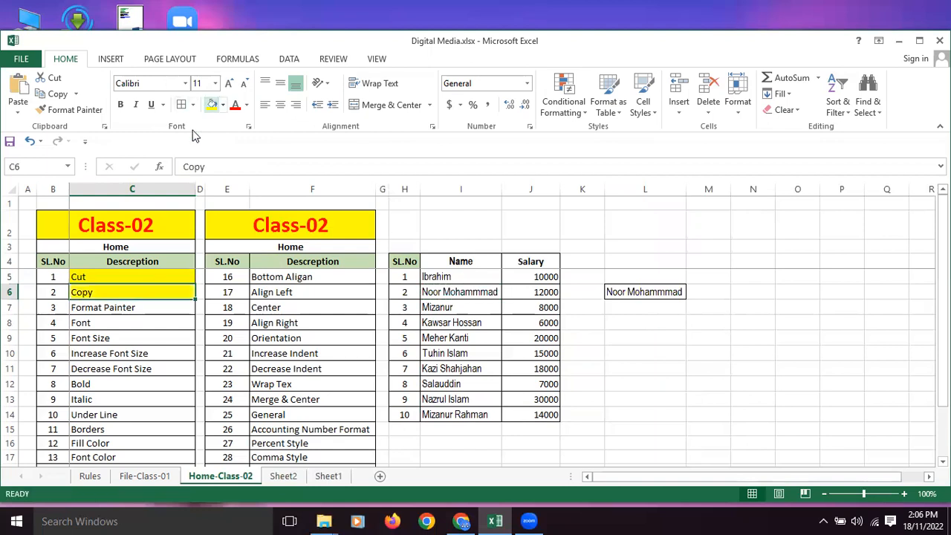
{"action": "left_click", "coordinate": [109, 305]}
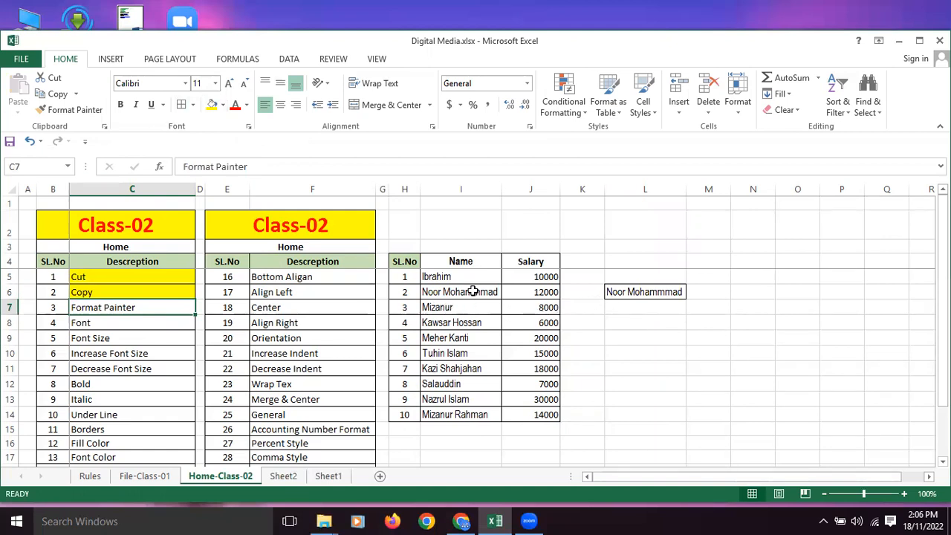
{"action": "left_click", "coordinate": [629, 293]}
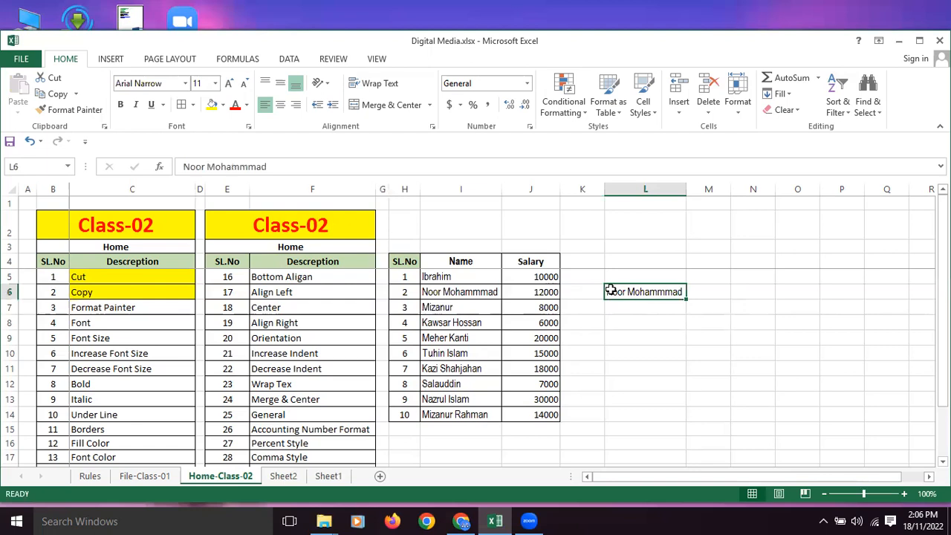
{"action": "key", "text": "BackSpace"}
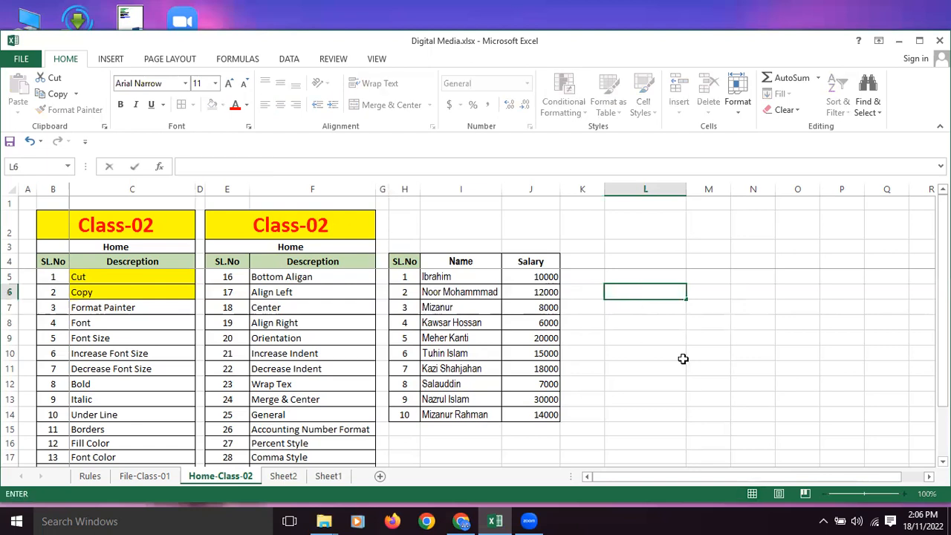
Make the first two names in I5:I6 bold and fit column I's width to its contents.
{"action": "left_click", "coordinate": [440, 279]}
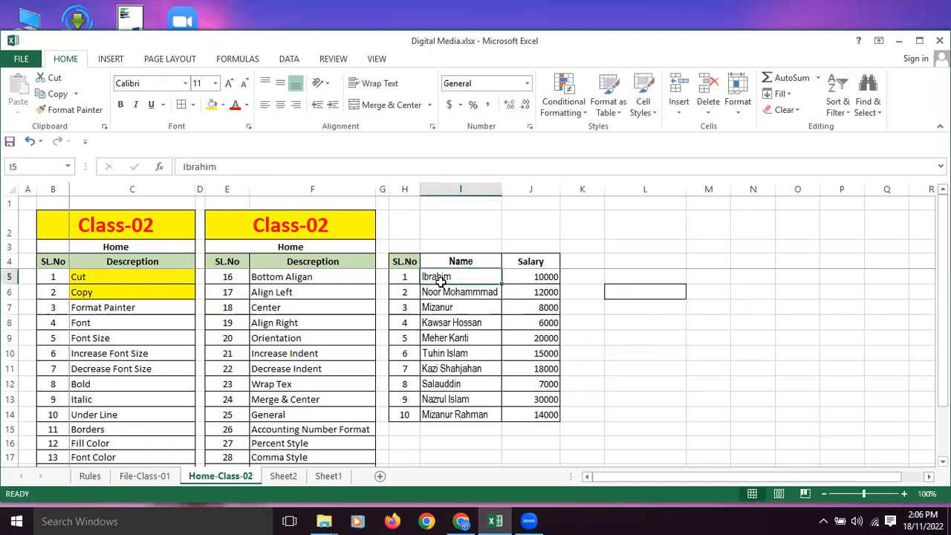
{"action": "left_click_drag", "start_coordinate": [440, 281], "coordinate": [446, 294]}
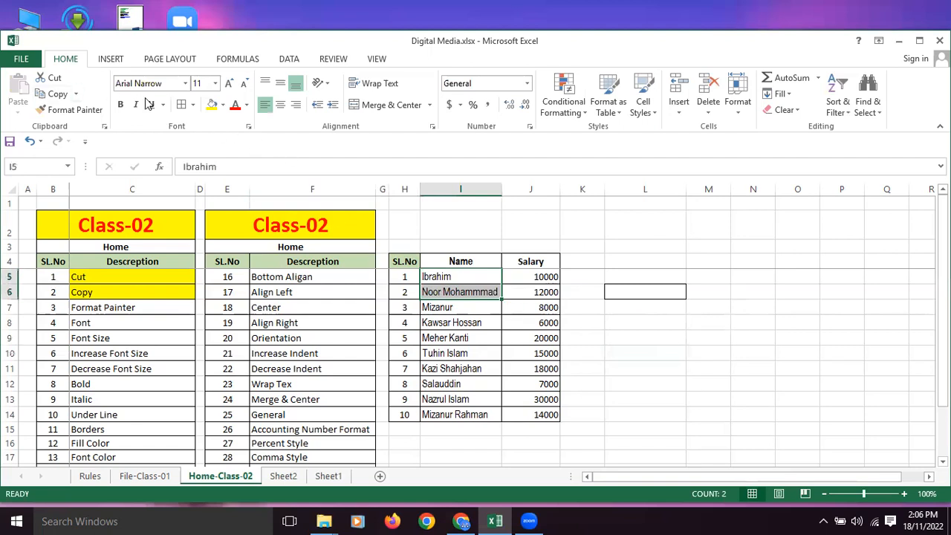
{"action": "left_click", "coordinate": [121, 104]}
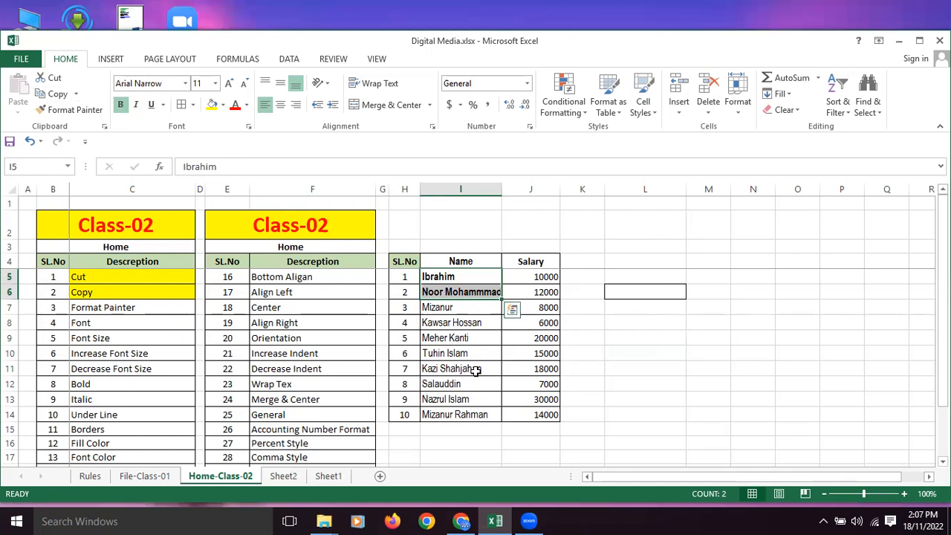
{"action": "left_click", "coordinate": [695, 352]}
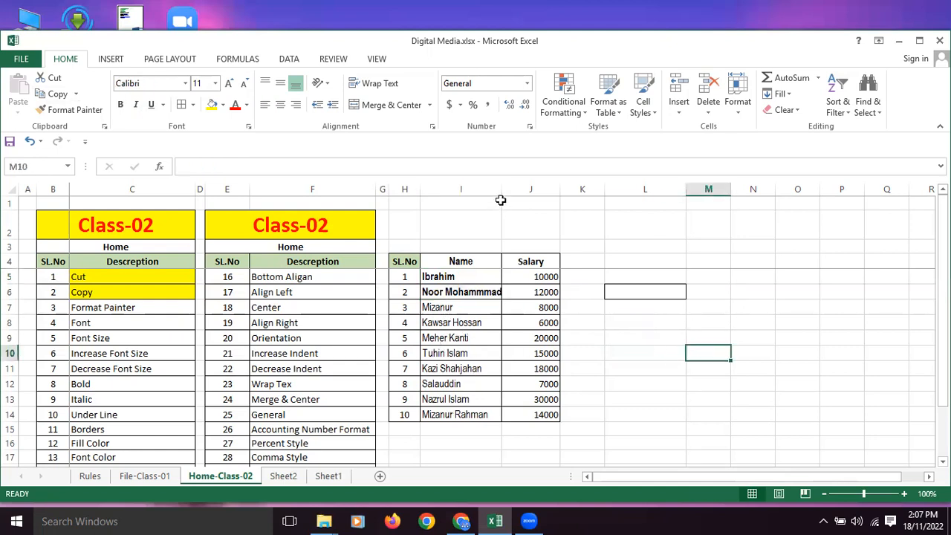
{"action": "double_click", "coordinate": [502, 189]}
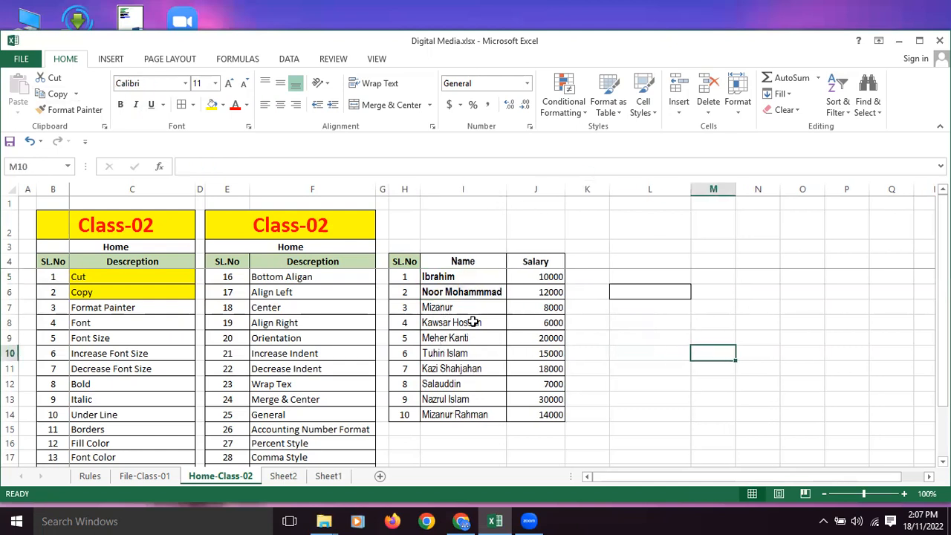
Apply the formatting of I6 to the remaining names in I7:I14 with Format Painter.
{"action": "left_click", "coordinate": [448, 292]}
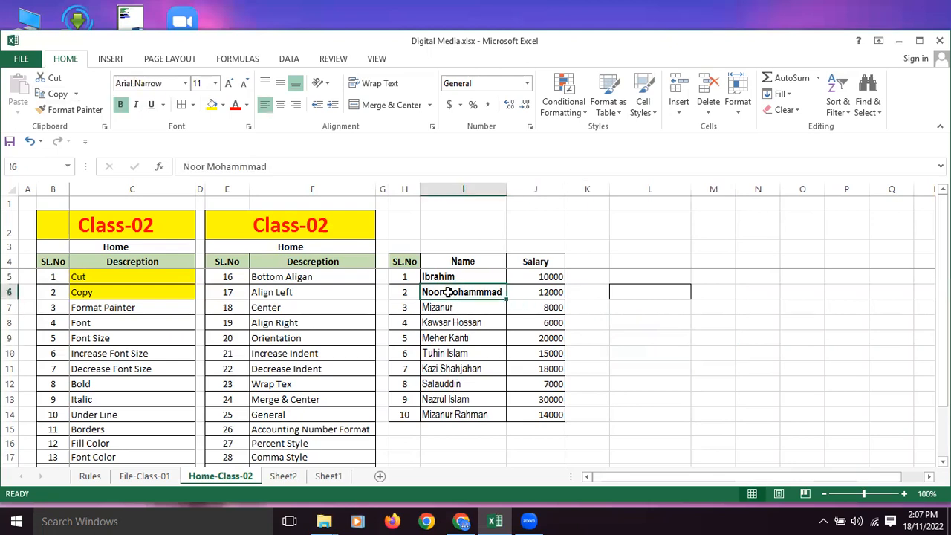
{"action": "left_click", "coordinate": [68, 110]}
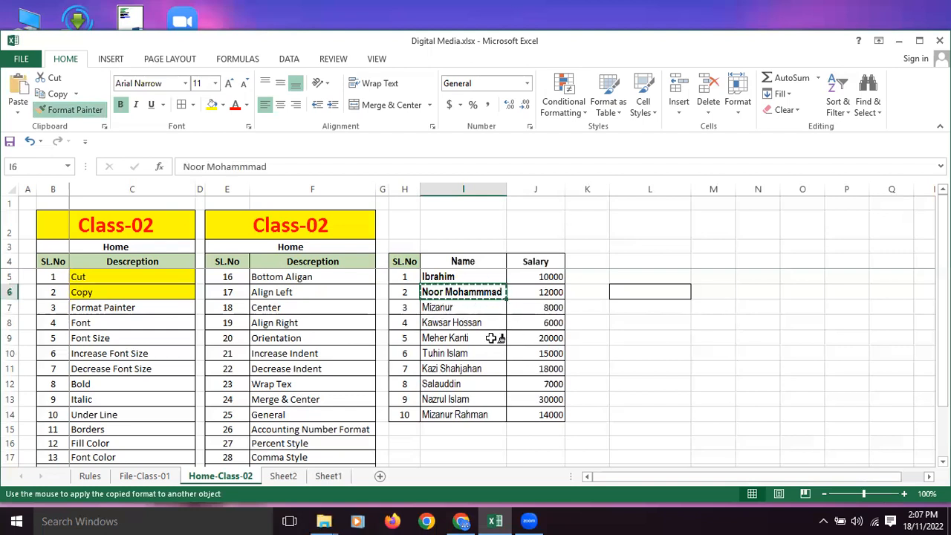
{"action": "left_click_drag", "start_coordinate": [471, 304], "coordinate": [484, 414]}
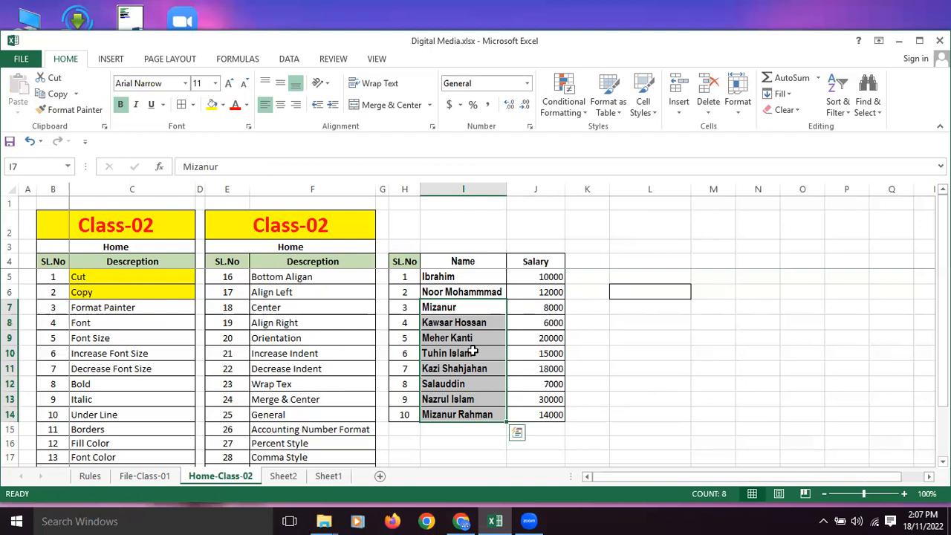
Highlight the Format Painter entry in C7 with yellow fill and remove bold from the names in I5:I14.
{"action": "left_click", "coordinate": [123, 307]}
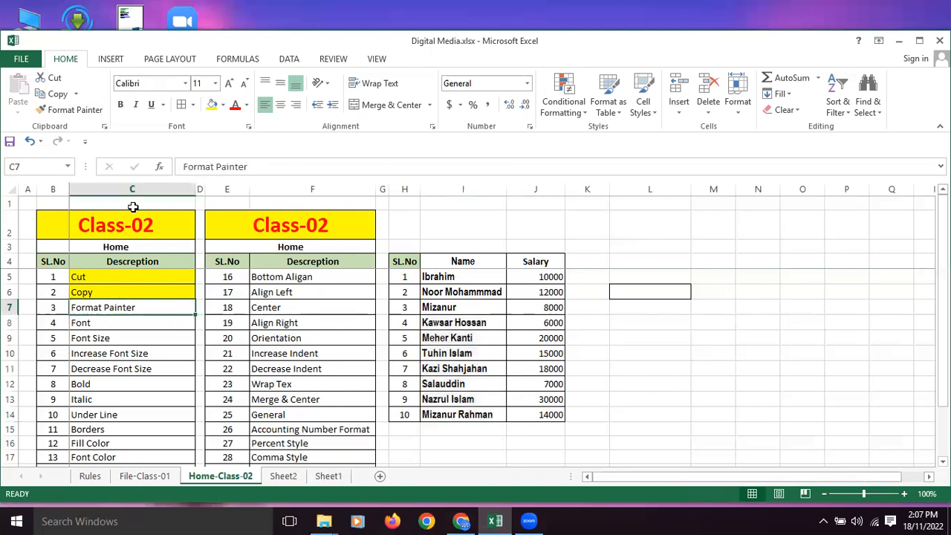
{"action": "left_click", "coordinate": [212, 106]}
{"action": "left_click_drag", "start_coordinate": [446, 276], "coordinate": [451, 414]}
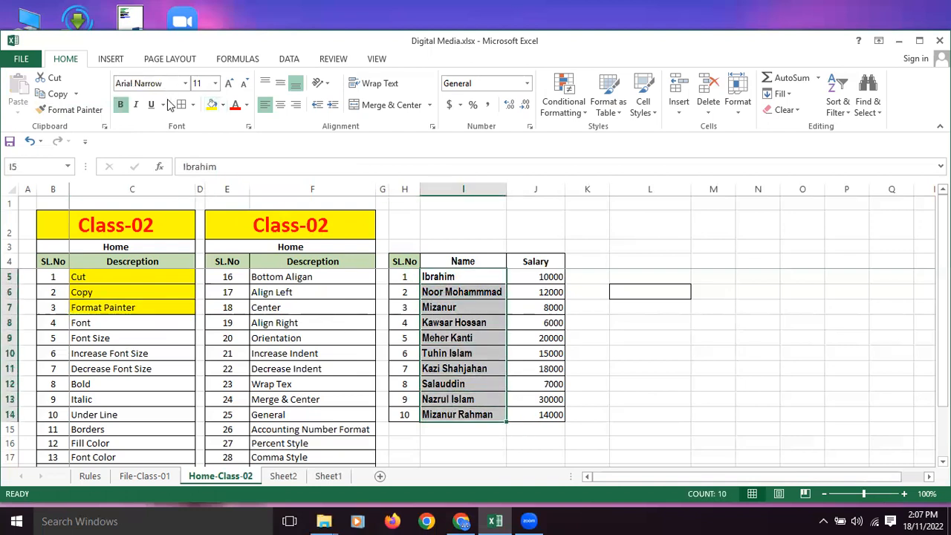
{"action": "left_click", "coordinate": [121, 105]}
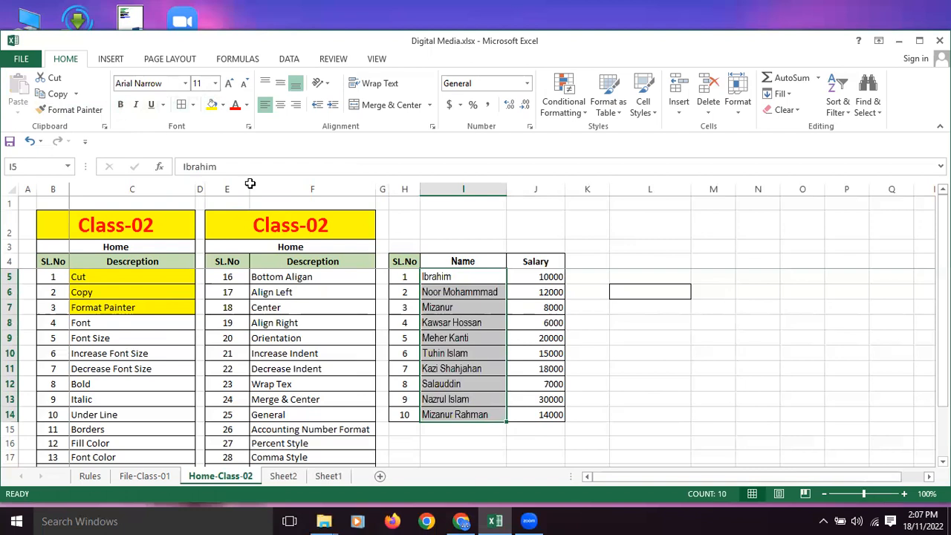
Try font size 18 on the names in I5:I9 and undo the change.
{"action": "left_click", "coordinate": [83, 322]}
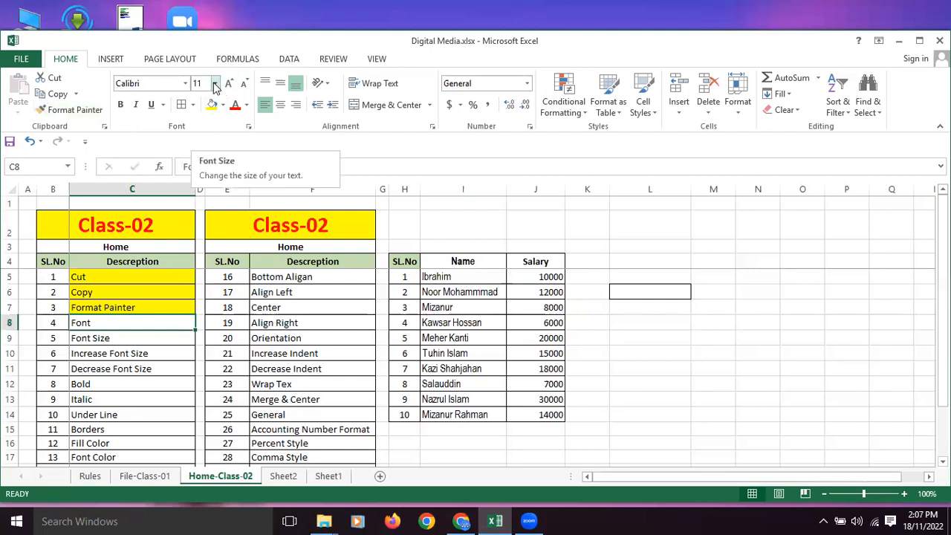
{"action": "left_click_drag", "start_coordinate": [448, 275], "coordinate": [452, 341]}
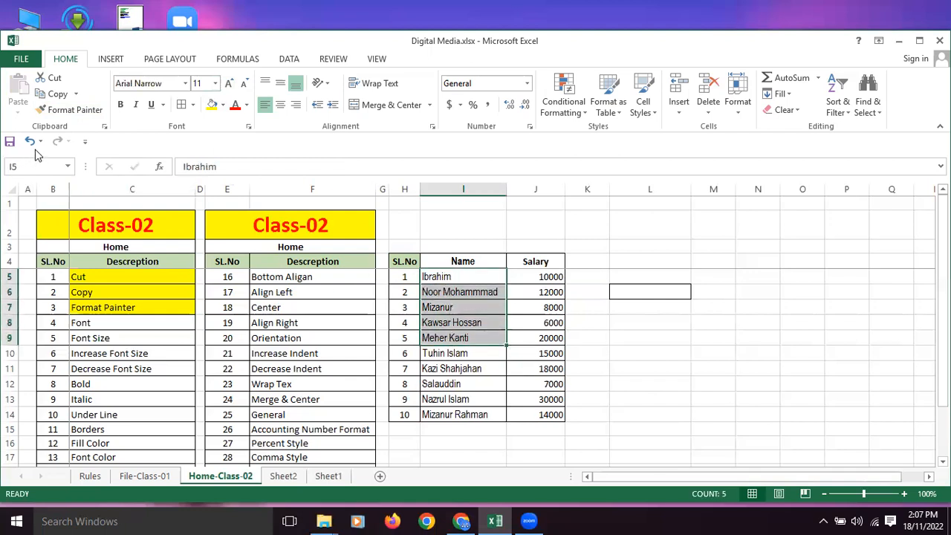
{"action": "left_click", "coordinate": [214, 84]}
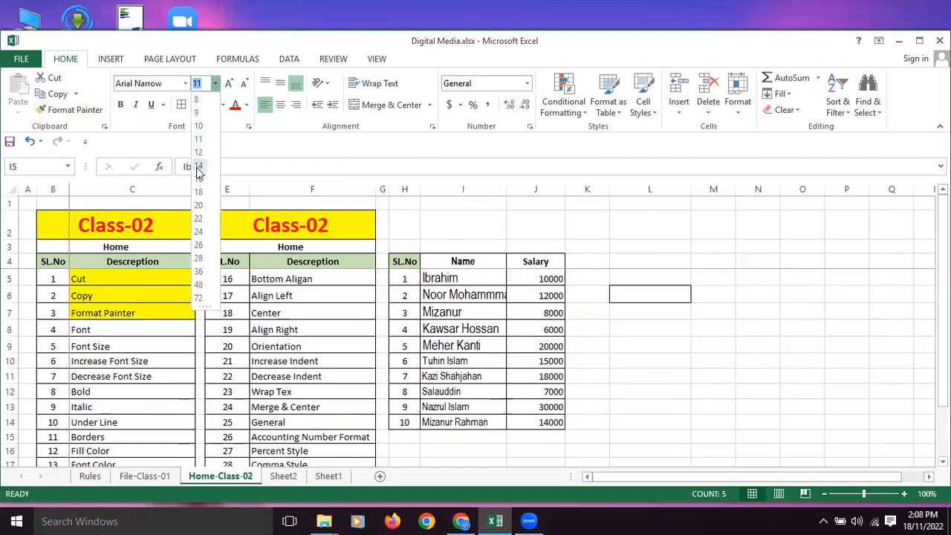
{"action": "left_click", "coordinate": [197, 186]}
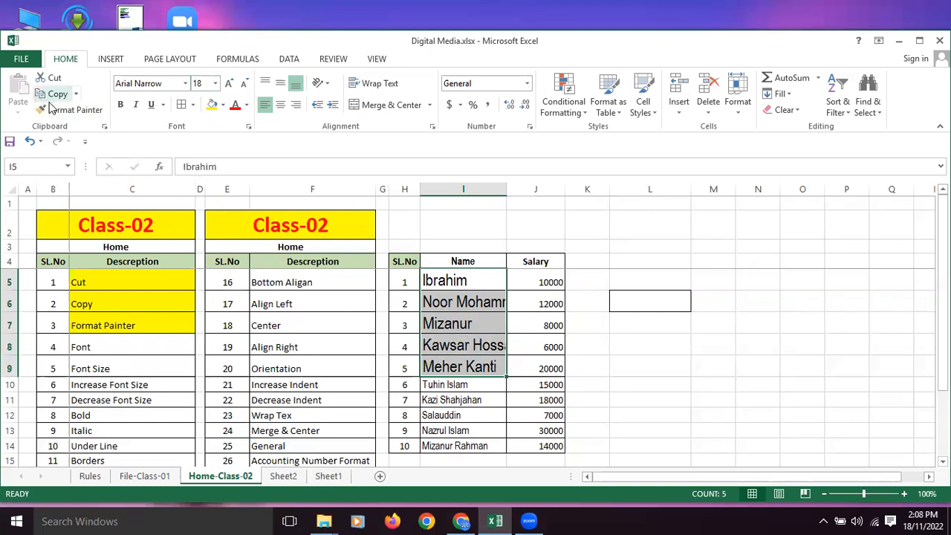
{"action": "left_click", "coordinate": [30, 141]}
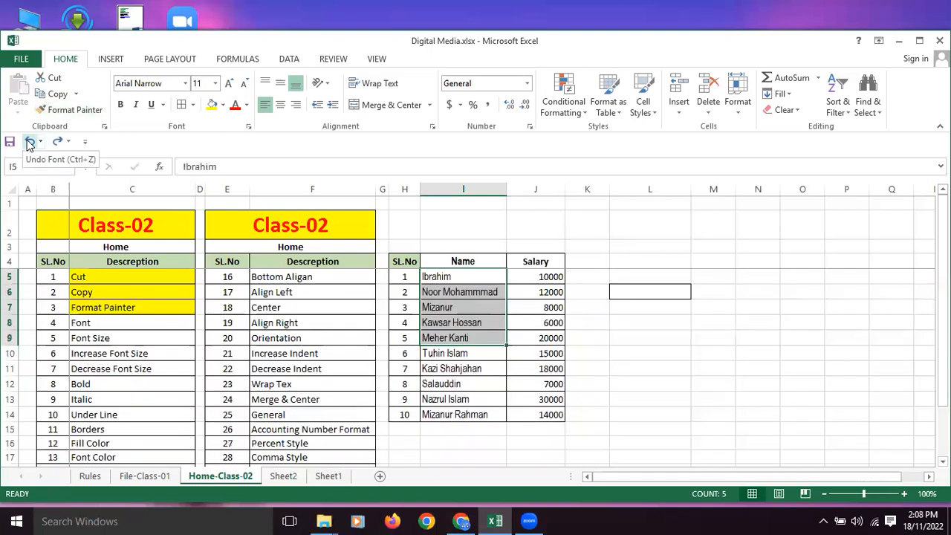
Highlight the Font entry in C8 with yellow fill.
{"action": "left_click", "coordinate": [93, 320]}
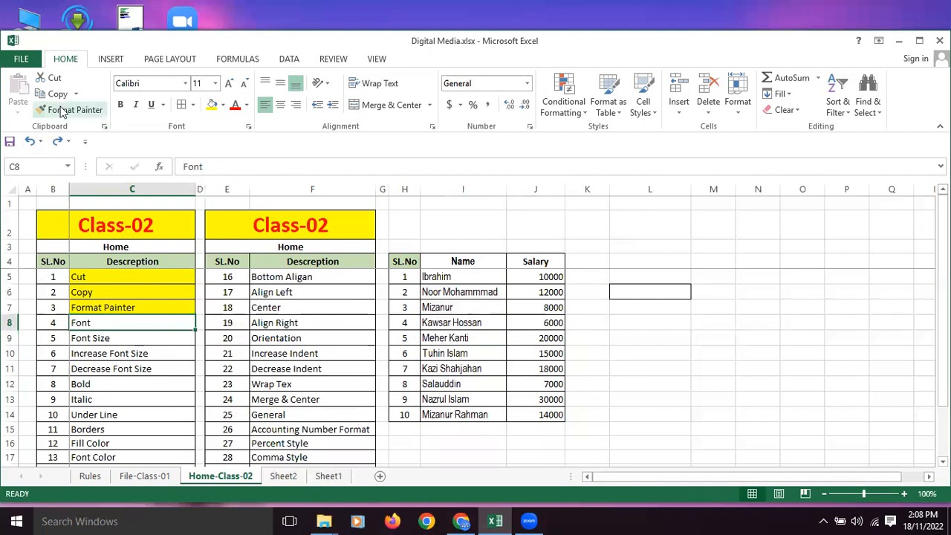
{"action": "left_click", "coordinate": [211, 105]}
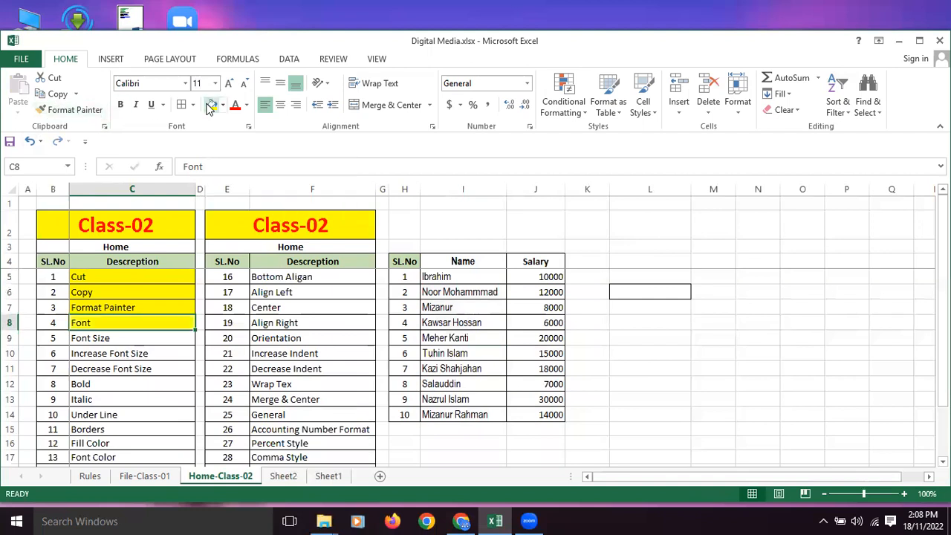
Try font sizes 14, 24 and 8 on the names in I5:I9 and set them back to 11.
{"action": "left_click", "coordinate": [96, 337]}
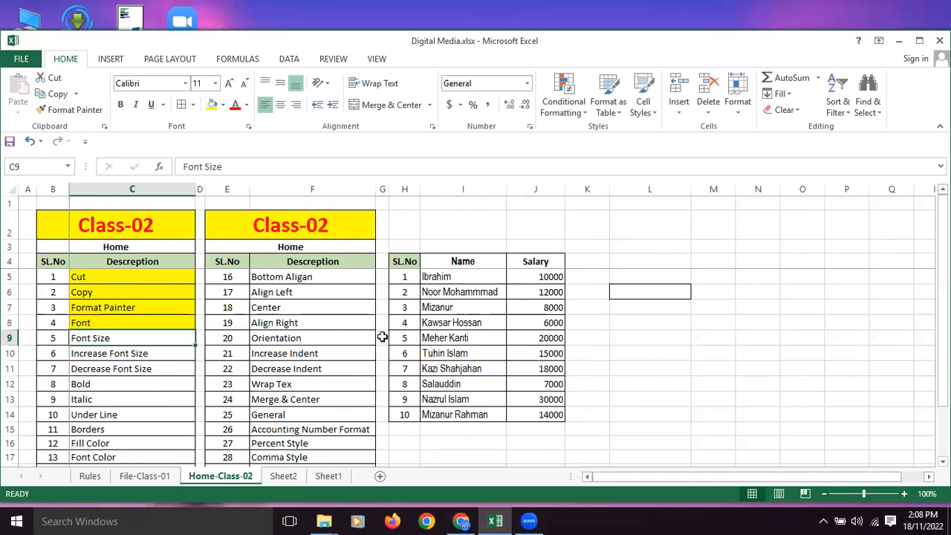
{"action": "left_click_drag", "start_coordinate": [436, 277], "coordinate": [461, 338]}
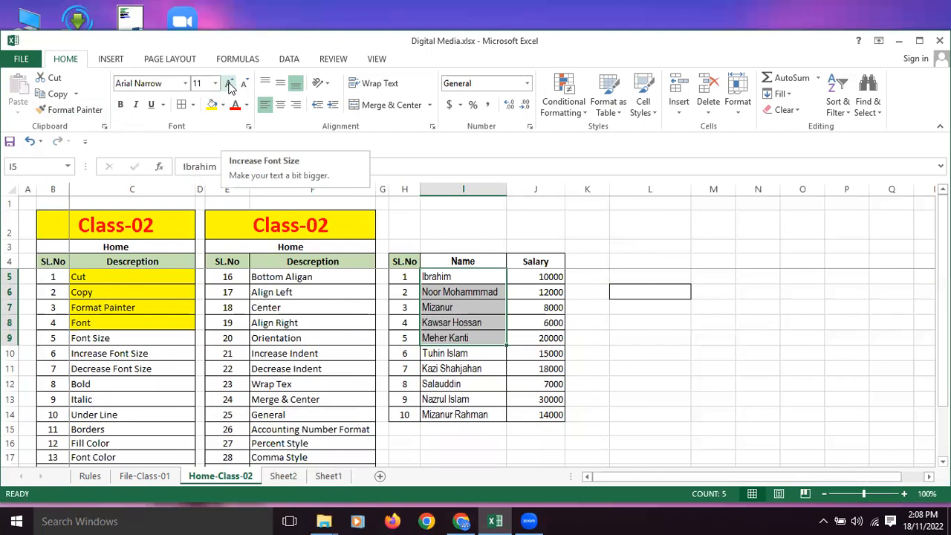
{"action": "left_click", "coordinate": [230, 84]}
{"action": "left_click", "coordinate": [229, 84]}
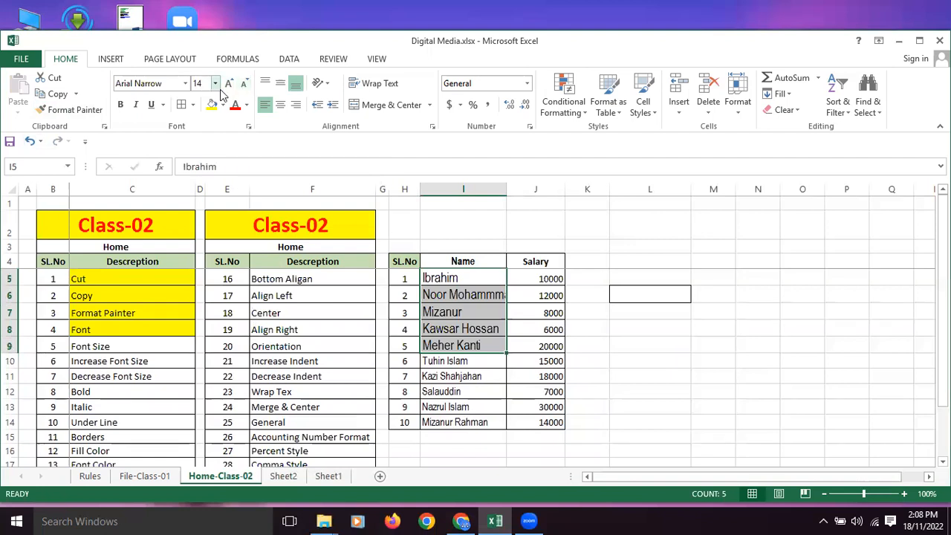
{"action": "left_click", "coordinate": [214, 86]}
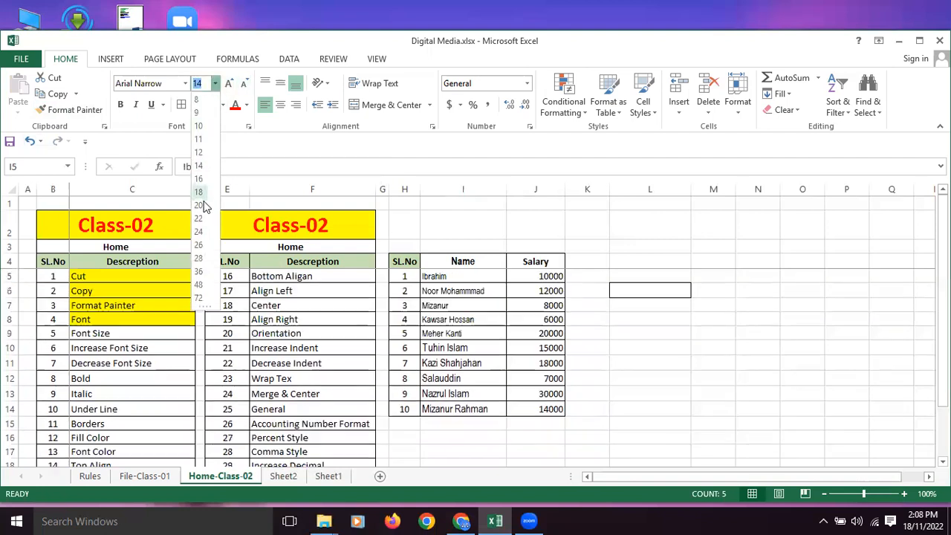
{"action": "left_click", "coordinate": [198, 233]}
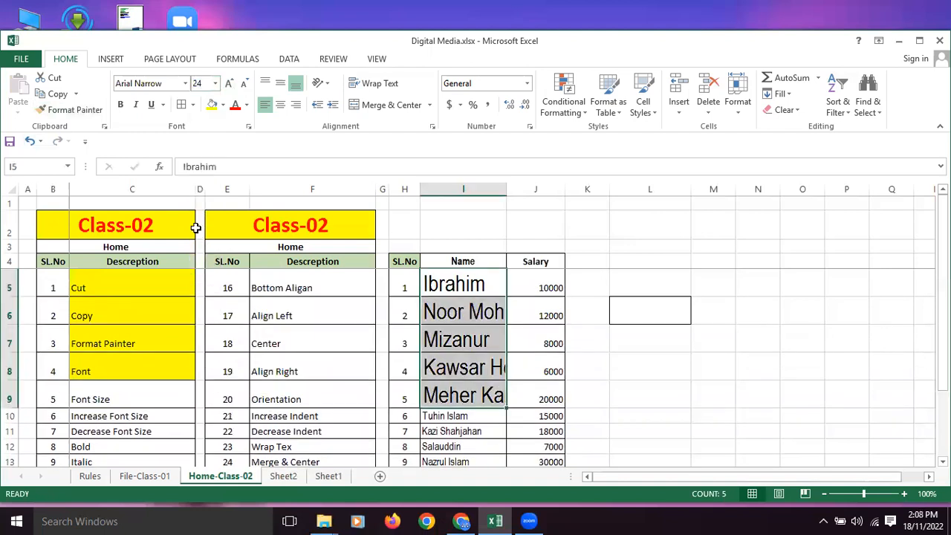
{"action": "left_click", "coordinate": [215, 83]}
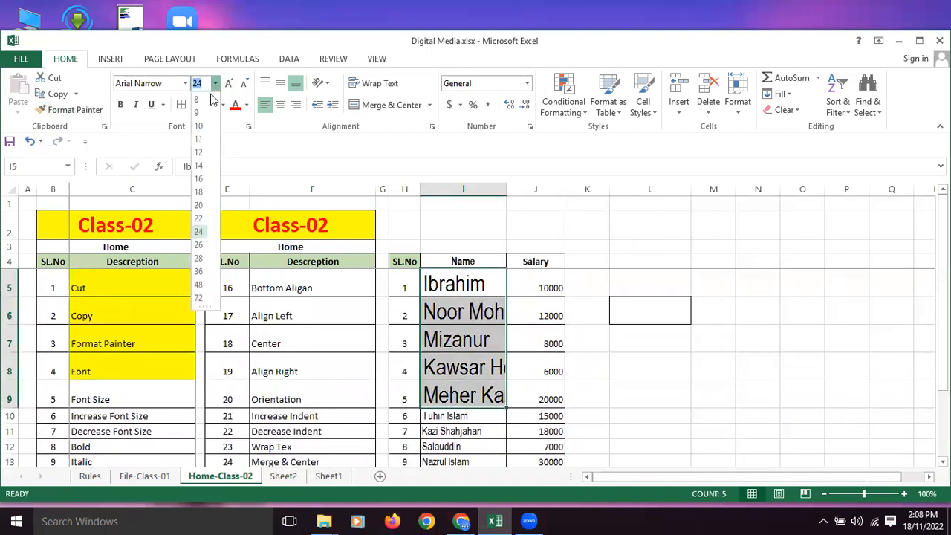
{"action": "left_click", "coordinate": [197, 98]}
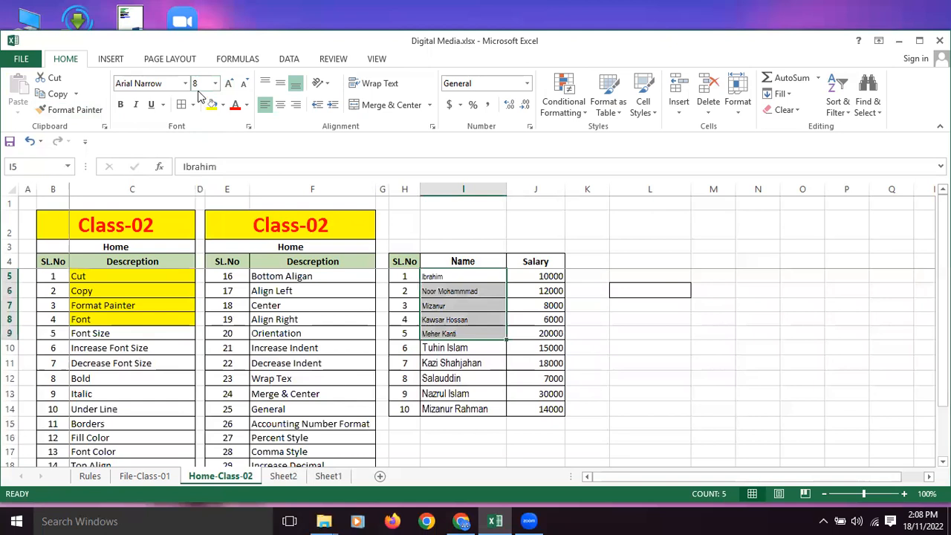
{"action": "left_click", "coordinate": [215, 83]}
{"action": "left_click", "coordinate": [199, 139]}
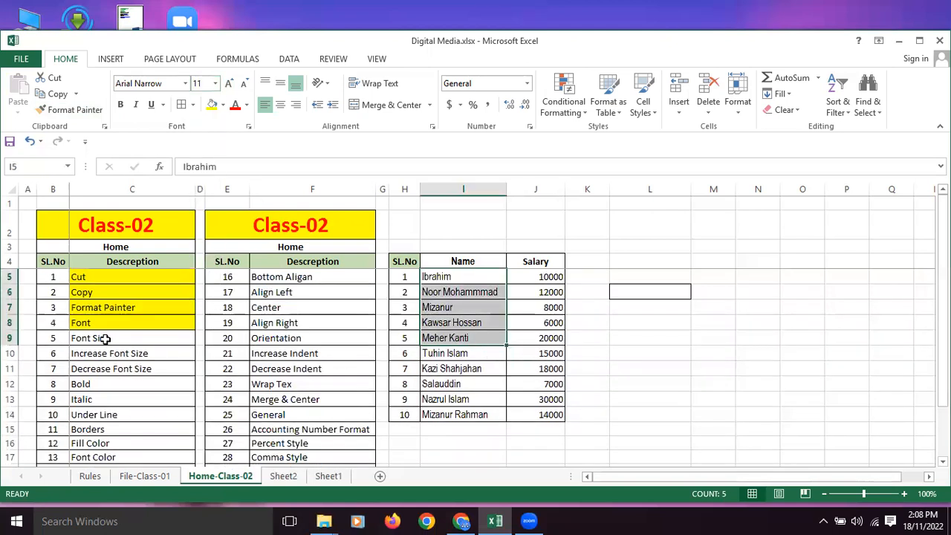
Highlight the Font Size entry in C9 with yellow fill.
{"action": "left_click", "coordinate": [106, 339]}
{"action": "left_click", "coordinate": [212, 104]}
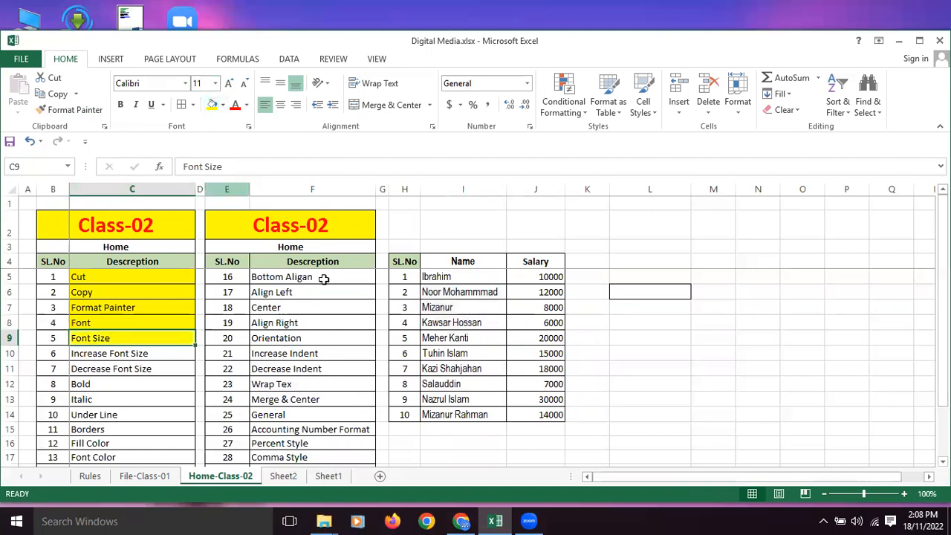
Increase the font size of the names in I5:I11 stepwise to 16 and decrease it stepwise to 12.
{"action": "left_click", "coordinate": [88, 356]}
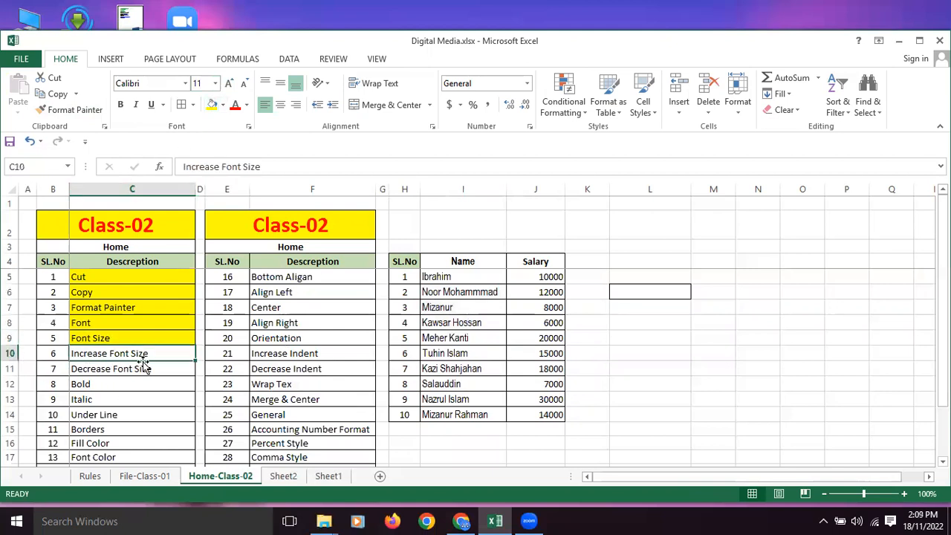
{"action": "left_click", "coordinate": [98, 378]}
{"action": "left_click_drag", "start_coordinate": [425, 278], "coordinate": [441, 366]}
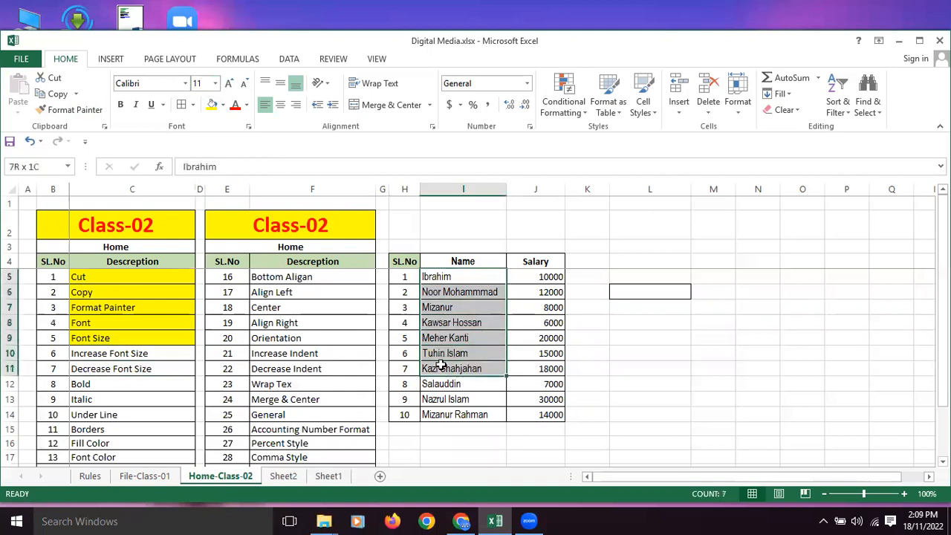
{"action": "left_click", "coordinate": [228, 85]}
{"action": "left_click", "coordinate": [228, 84]}
{"action": "left_click", "coordinate": [228, 85]}
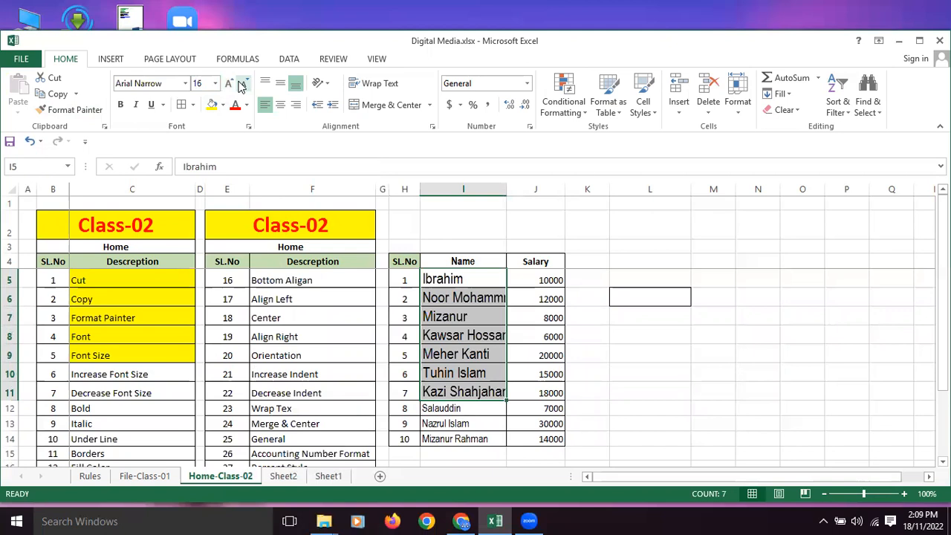
{"action": "left_click", "coordinate": [246, 86]}
{"action": "left_click", "coordinate": [246, 87]}
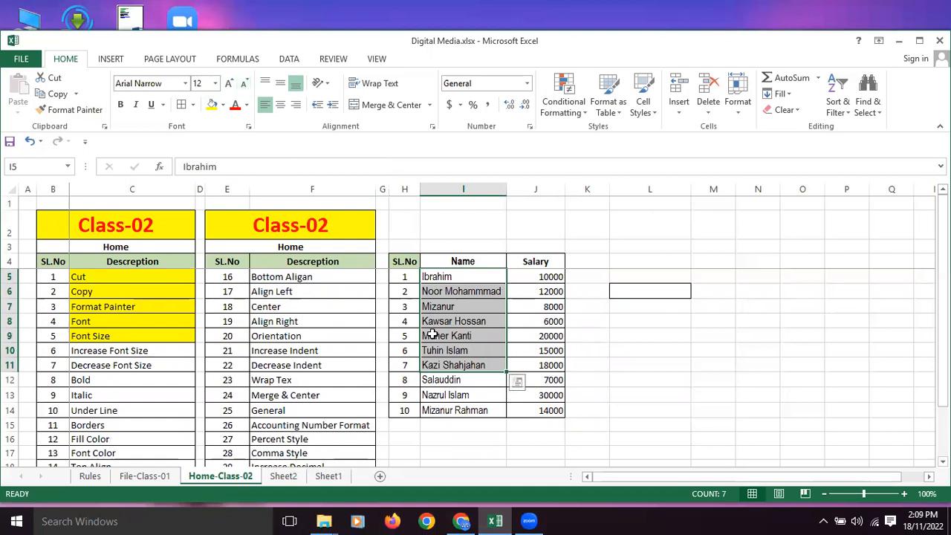
Highlight the Increase Font Size and Decrease Font Size entries in C10:C11 with yellow fill.
{"action": "left_click_drag", "start_coordinate": [121, 351], "coordinate": [117, 365]}
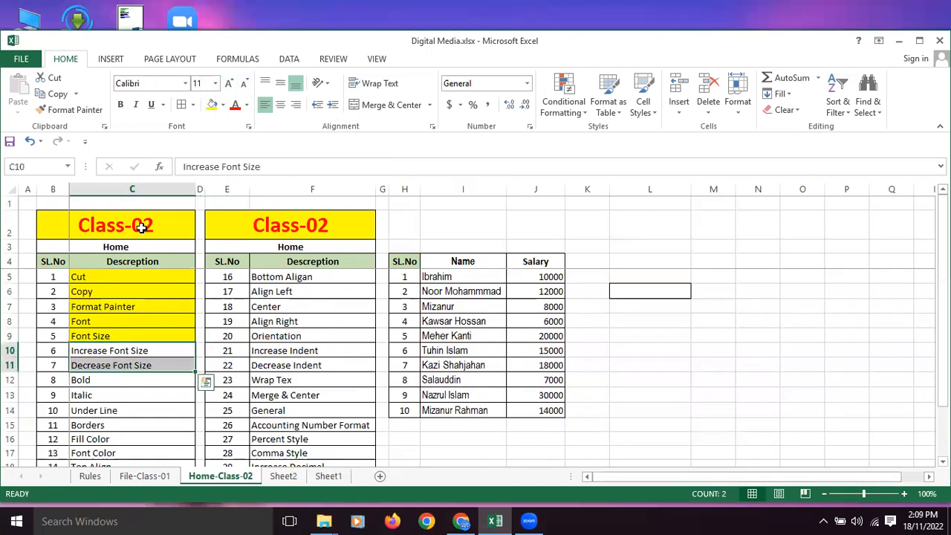
{"action": "left_click", "coordinate": [212, 104]}
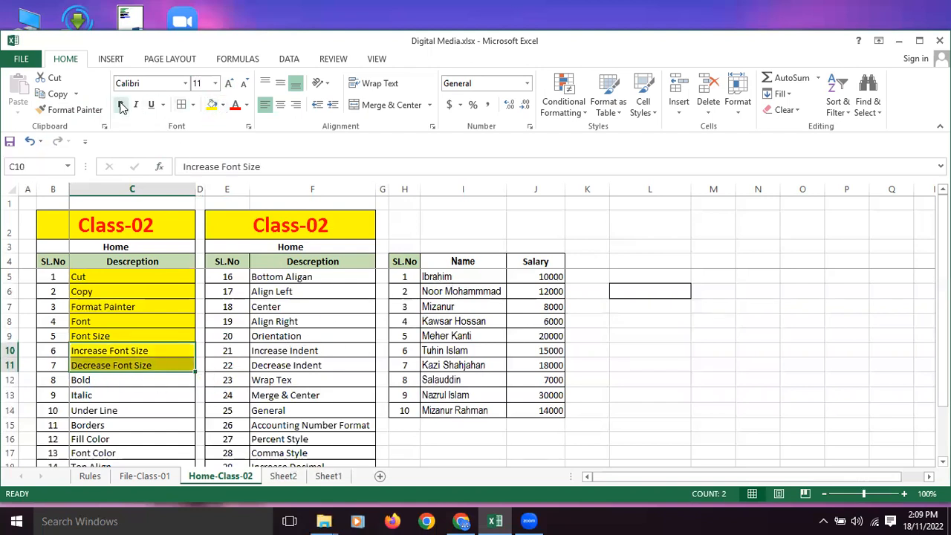
Make the names in I5:I8 bold and highlight the Bold entry in C12 with yellow fill.
{"action": "left_click_drag", "start_coordinate": [446, 277], "coordinate": [446, 316]}
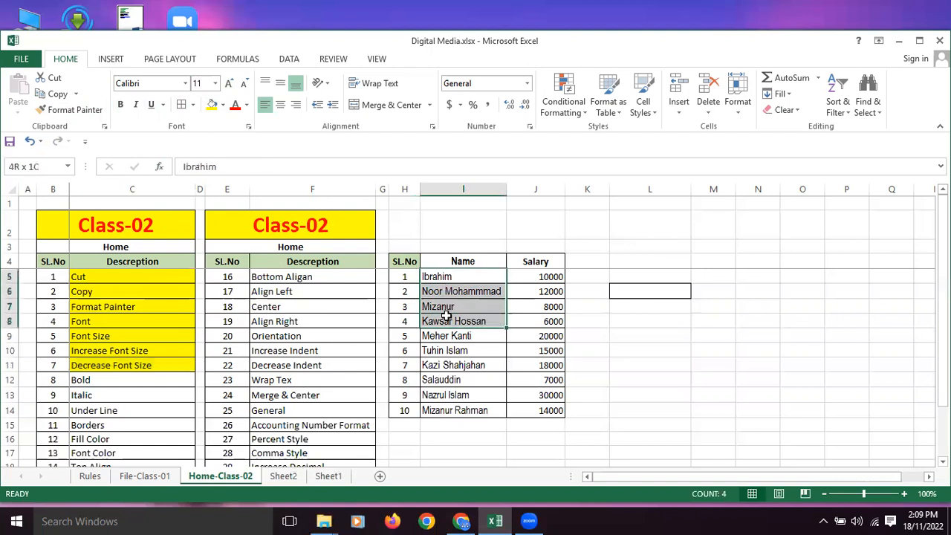
{"action": "left_click", "coordinate": [118, 105]}
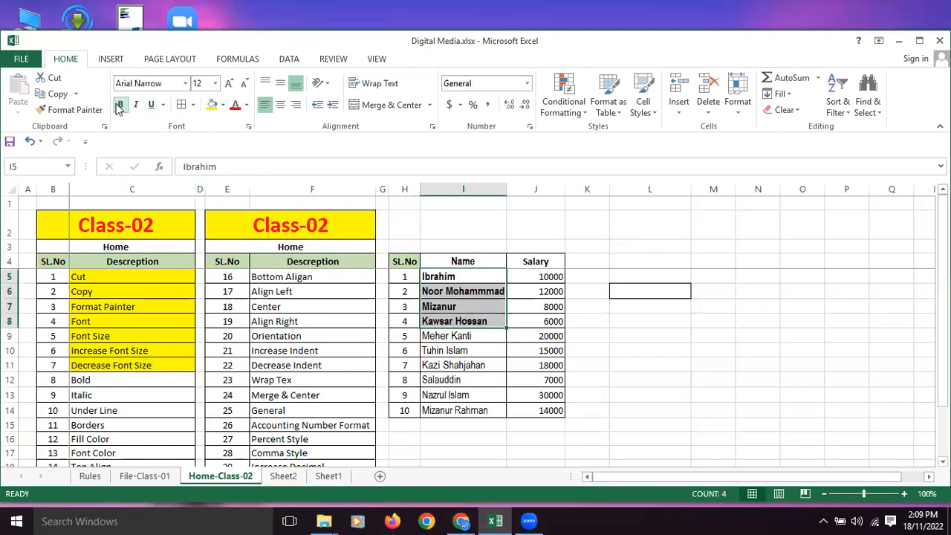
{"action": "left_click", "coordinate": [80, 379]}
{"action": "left_click", "coordinate": [212, 105]}
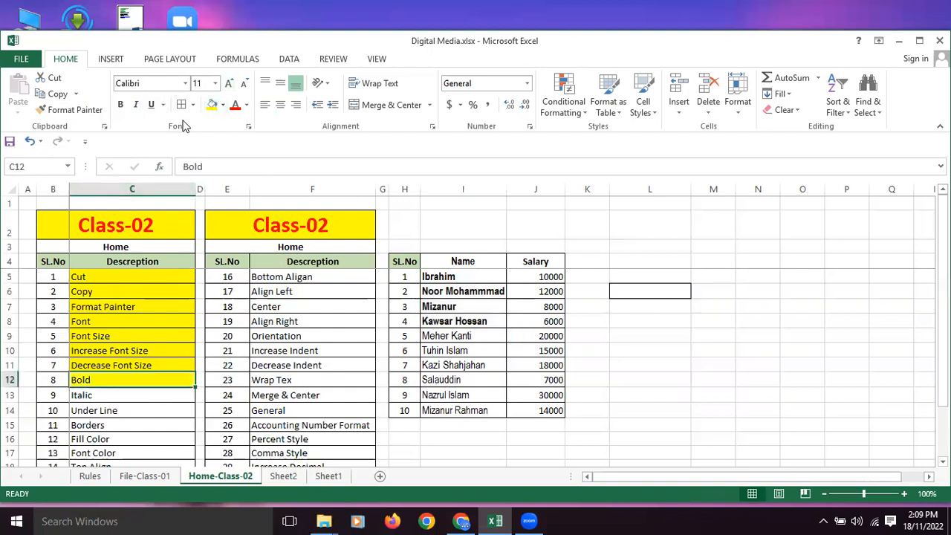
Italicize the names in I5:I8 and highlight the Italic entry in C13 with yellow fill.
{"action": "left_click", "coordinate": [78, 395]}
{"action": "left_click_drag", "start_coordinate": [444, 276], "coordinate": [439, 316]}
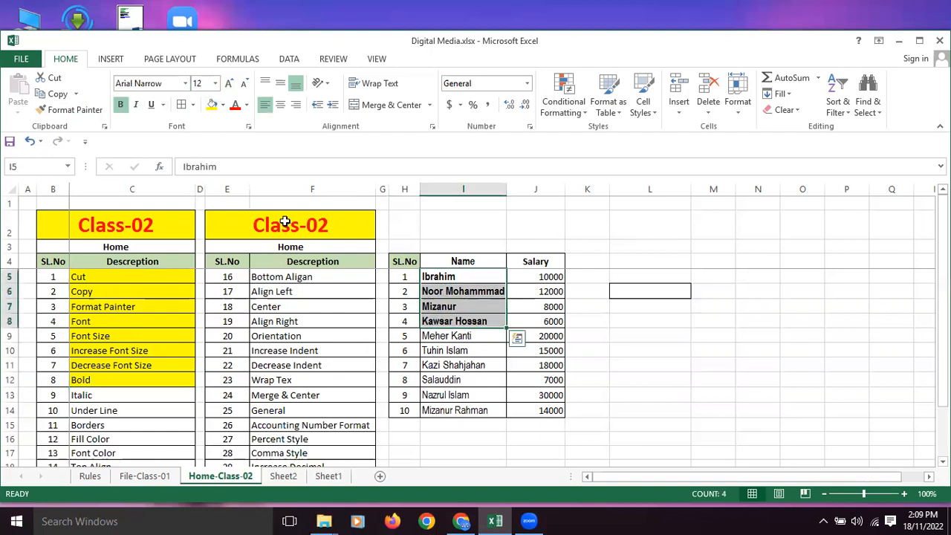
{"action": "left_click", "coordinate": [136, 105]}
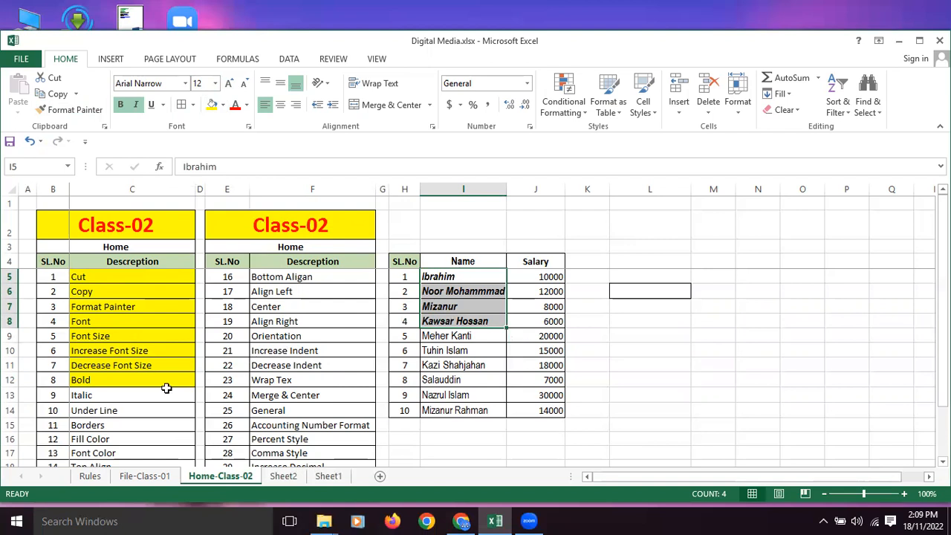
{"action": "left_click", "coordinate": [106, 394]}
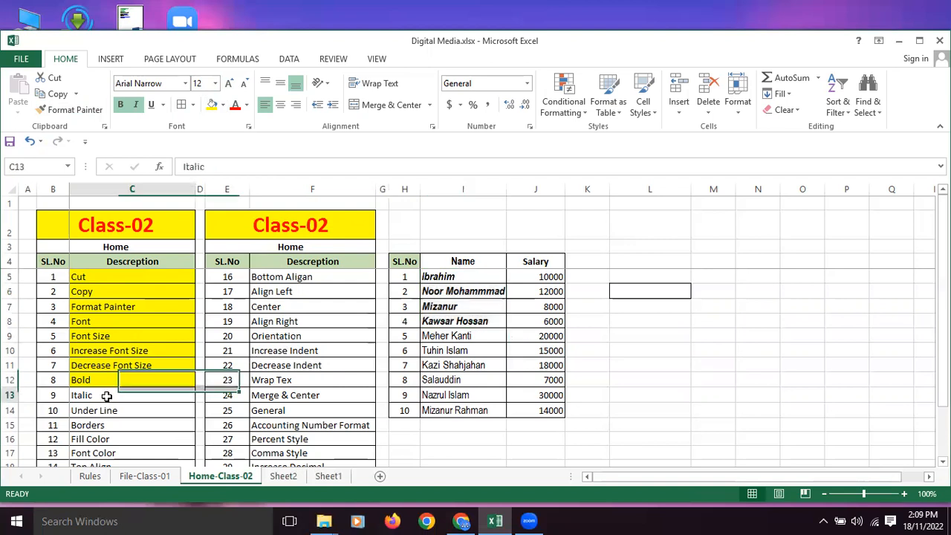
{"action": "left_click", "coordinate": [212, 105]}
Underline the name in I11 and highlight the Under Line entry in C14 with yellow fill.
{"action": "scroll", "coordinate": [193, 376], "scroll_direction": "down", "scroll_amount": 1}
{"action": "left_click", "coordinate": [122, 367]}
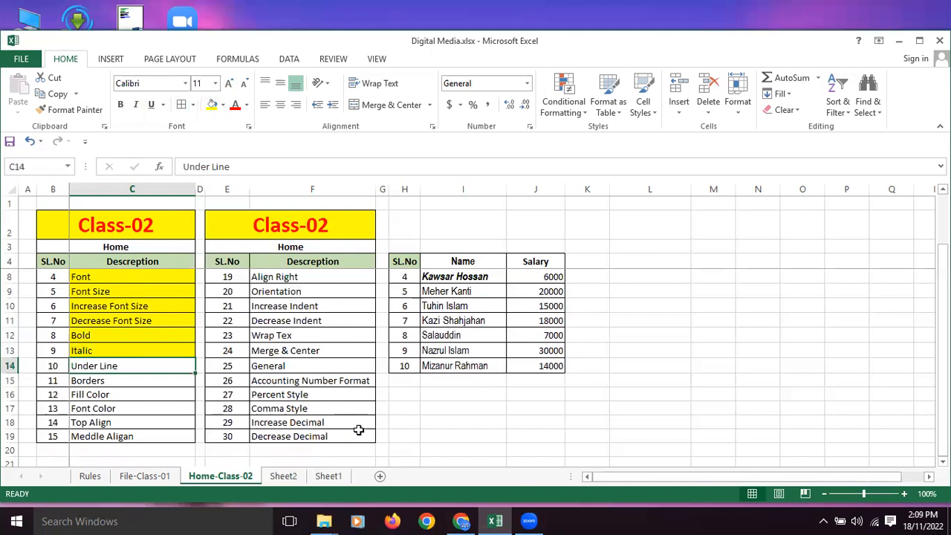
{"action": "scroll", "coordinate": [444, 336], "scroll_direction": "up", "scroll_amount": 1}
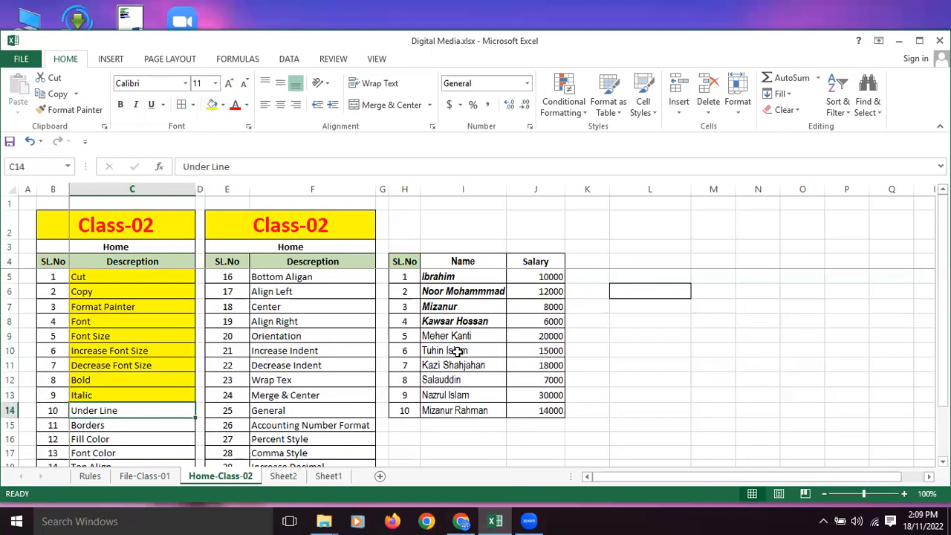
{"action": "left_click_drag", "start_coordinate": [442, 276], "coordinate": [446, 321]}
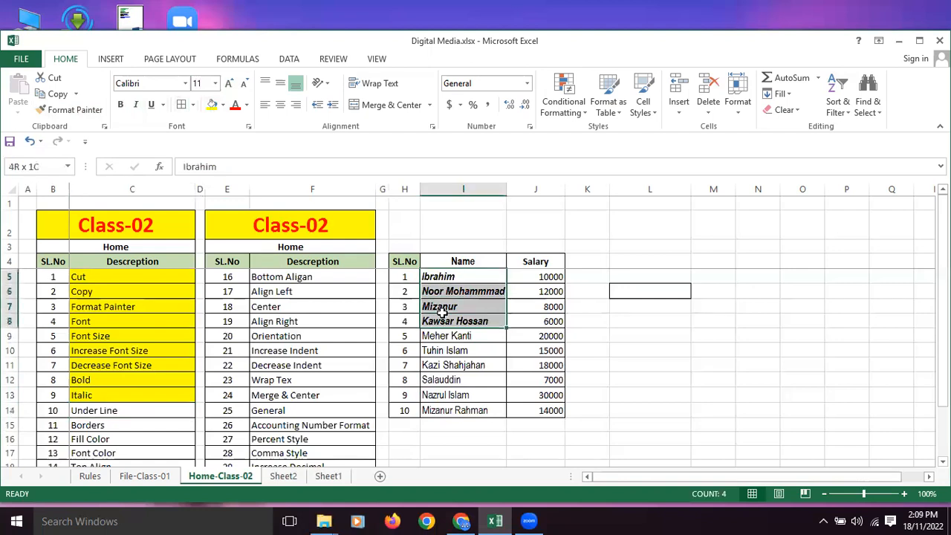
{"action": "left_click", "coordinate": [444, 365]}
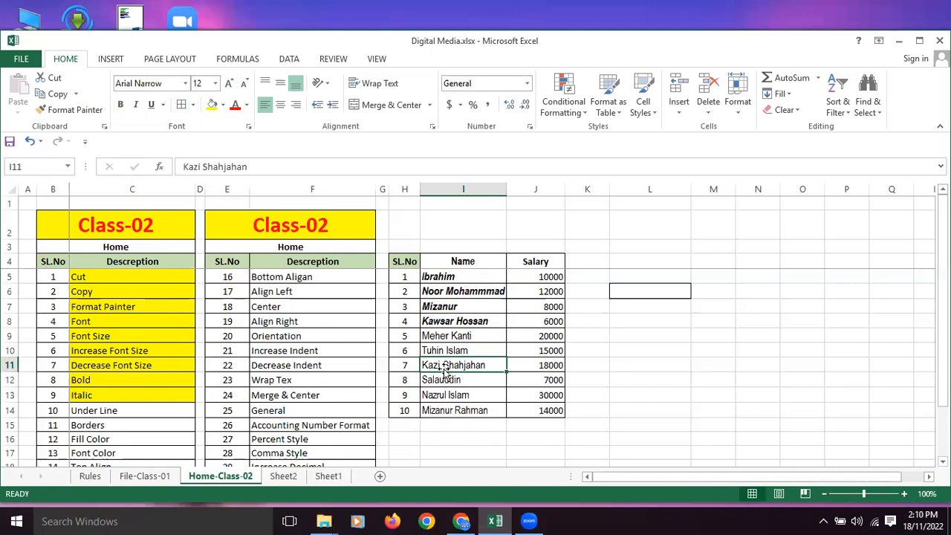
{"action": "left_click", "coordinate": [151, 104]}
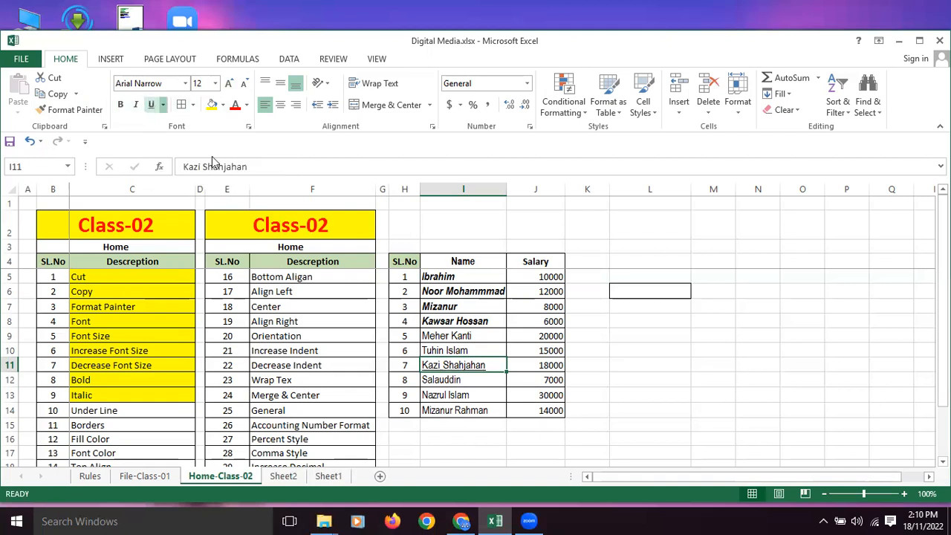
{"action": "left_click", "coordinate": [692, 395]}
{"action": "left_click", "coordinate": [468, 362]}
{"action": "left_click", "coordinate": [106, 409]}
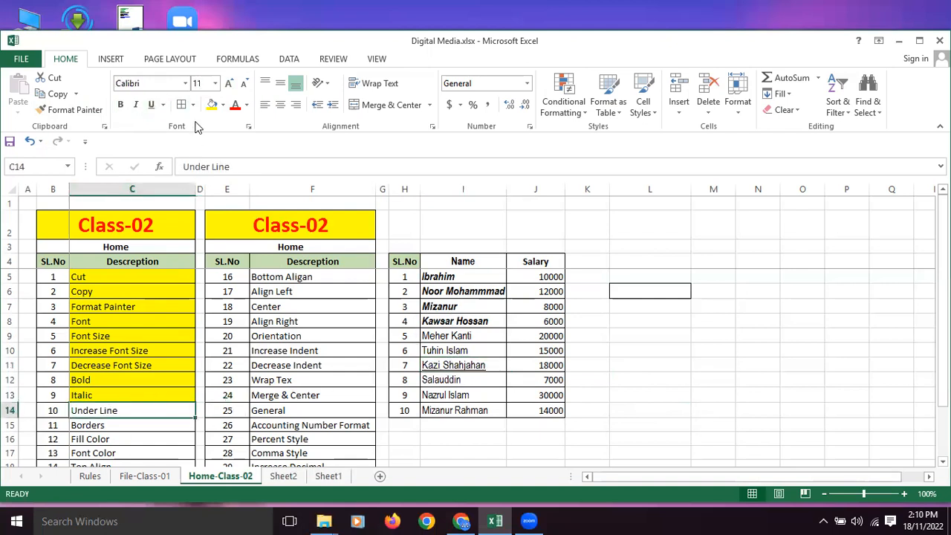
{"action": "left_click", "coordinate": [212, 104]}
{"action": "scroll", "coordinate": [140, 312], "scroll_direction": "down", "scroll_amount": 1}
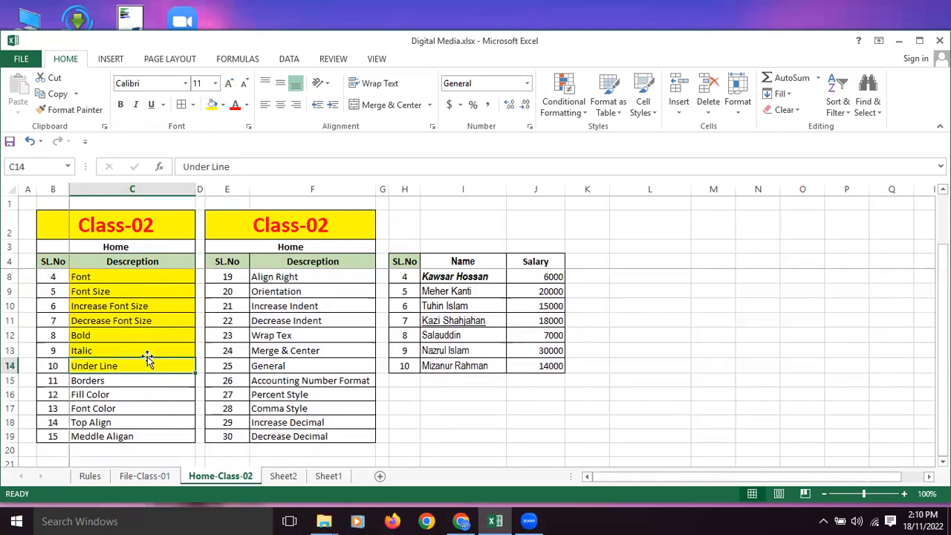
{"action": "left_click", "coordinate": [105, 384]}
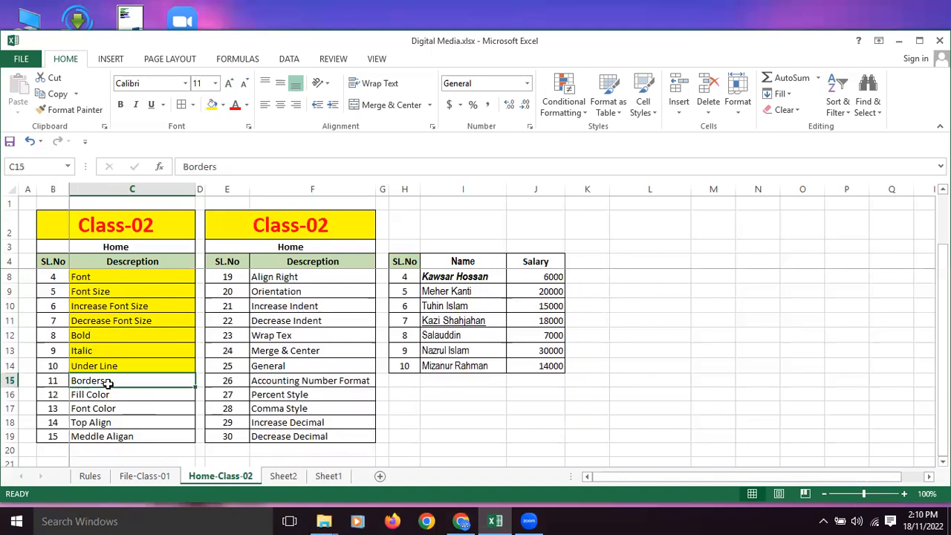
{"action": "scroll", "coordinate": [108, 383], "scroll_direction": "up", "scroll_amount": 1}
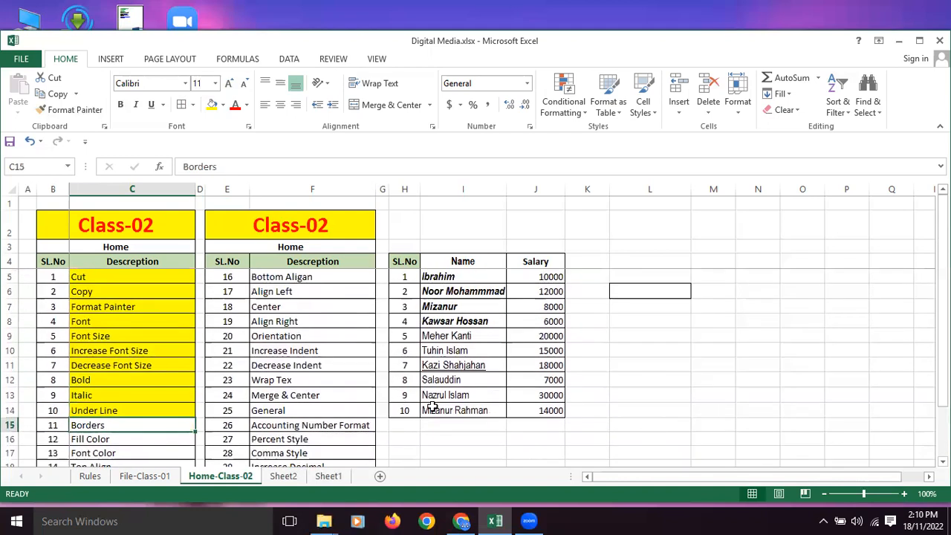
{"action": "left_click_drag", "start_coordinate": [455, 336], "coordinate": [545, 361]}
{"action": "key", "text": "ctrl+c"}
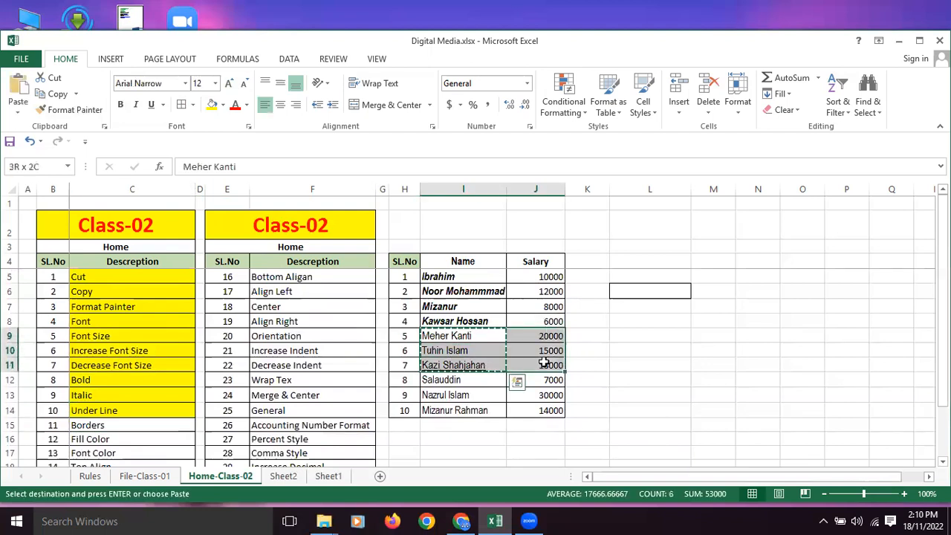
{"action": "key", "text": "ctrl+c"}
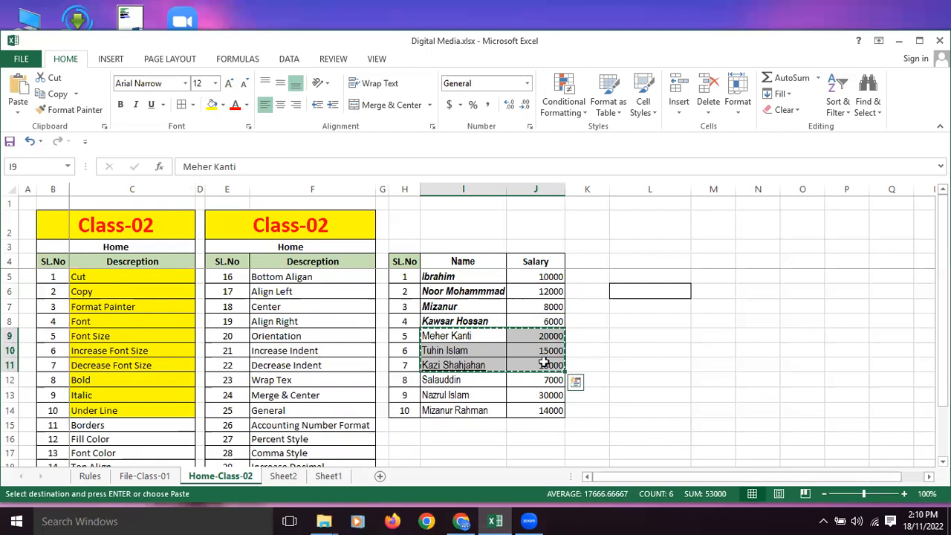
{"action": "left_click", "coordinate": [531, 361]}
Enter the sample text Good in cell L8, beside the salary table.
{"action": "left_click", "coordinate": [667, 320]}
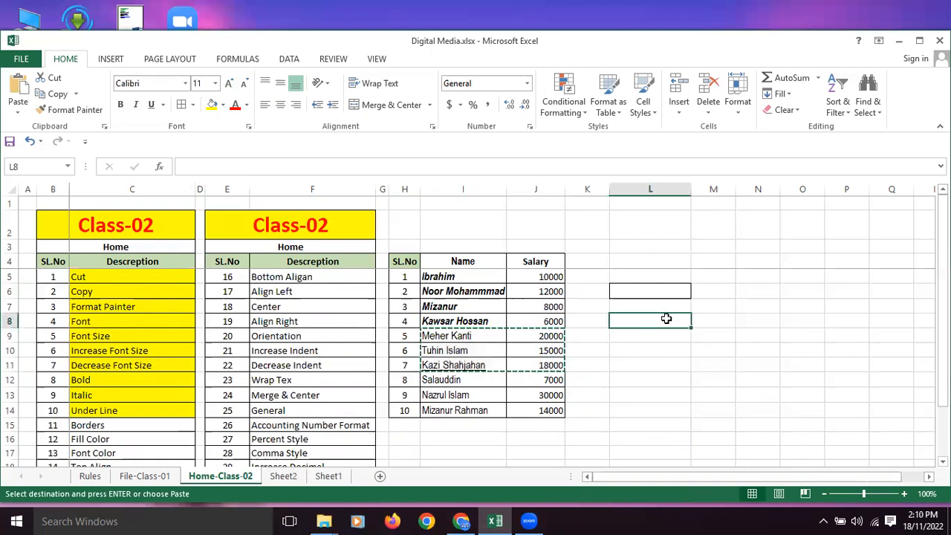
{"action": "type", "text": "Good"}
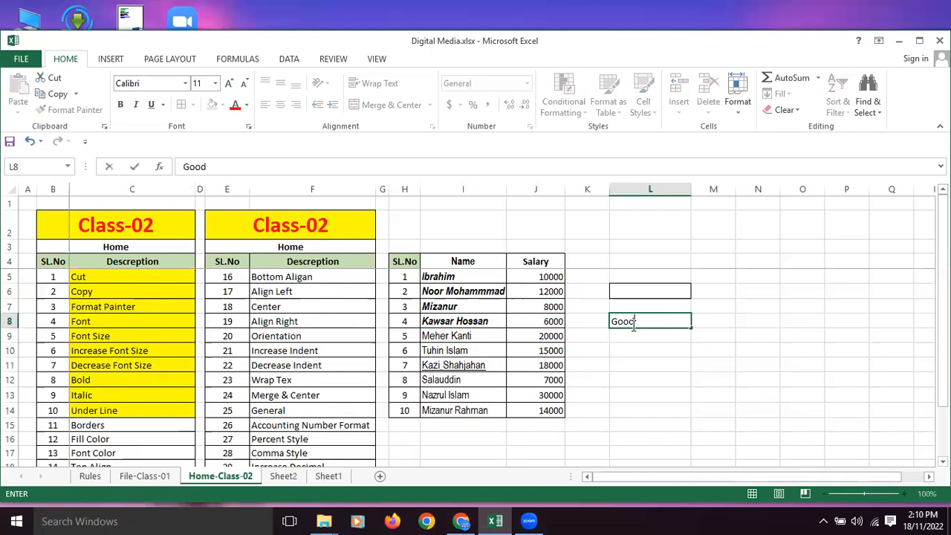
{"action": "key", "text": "Tab"}
{"action": "type", "text": "2222222222222222222222222222222222222222"}
{"action": "key", "text": "BackSpace"}
{"action": "key", "text": "BackSpace"}
{"action": "key", "text": "BackSpace"}
{"action": "key", "text": "BackSpace"}
{"action": "key", "text": "BackSpace"}
{"action": "key", "text": "BackSpace"}
{"action": "key", "text": "BackSpace"}
{"action": "key", "text": "BackSpace"}
{"action": "key", "text": "BackSpace"}
{"action": "key", "text": "BackSpace"}
{"action": "key", "text": "BackSpace"}
{"action": "key", "text": "BackSpace"}
{"action": "key", "text": "BackSpace"}
{"action": "key", "text": "BackSpace"}
{"action": "key", "text": "BackSpace"}
{"action": "key", "text": "BackSpace"}
{"action": "key", "text": "BackSpace"}
{"action": "key", "text": "BackSpace"}
{"action": "key", "text": "BackSpace"}
{"action": "key", "text": "BackSpace"}
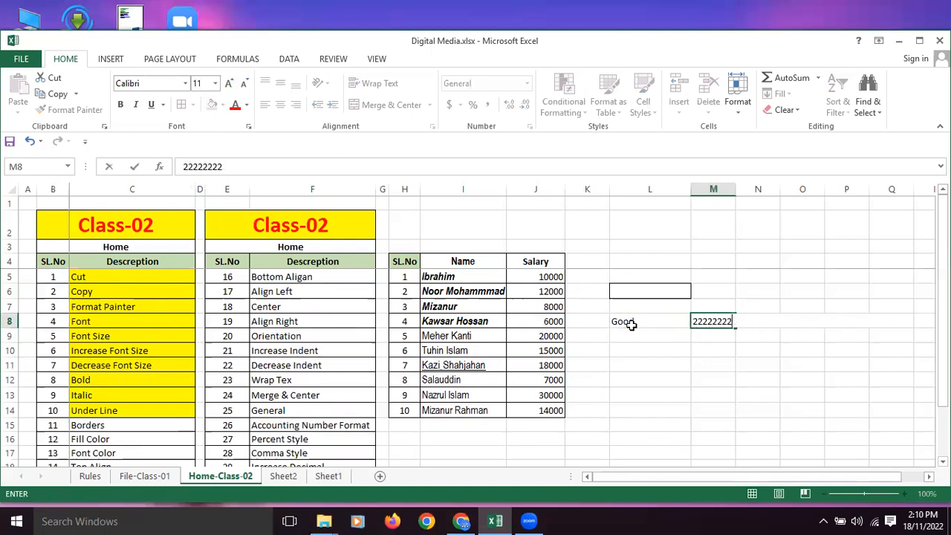
{"action": "key", "text": "BackSpace"}
{"action": "key", "text": "BackSpace"}
{"action": "key", "text": "BackSpace"}
{"action": "key", "text": "BackSpace"}
{"action": "key", "text": "BackSpace"}
{"action": "key", "text": "BackSpace"}
{"action": "key", "text": "BackSpace"}
{"action": "key", "text": "BackSpace"}
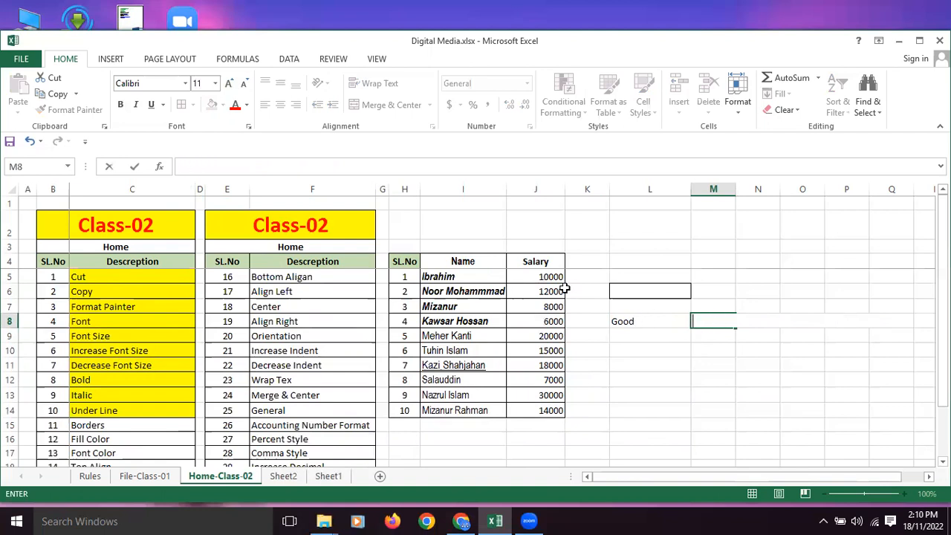
{"action": "left_click", "coordinate": [743, 338]}
Enter the sample amount 20000 in cell M8, next to the Good entry.
{"action": "left_click", "coordinate": [711, 320]}
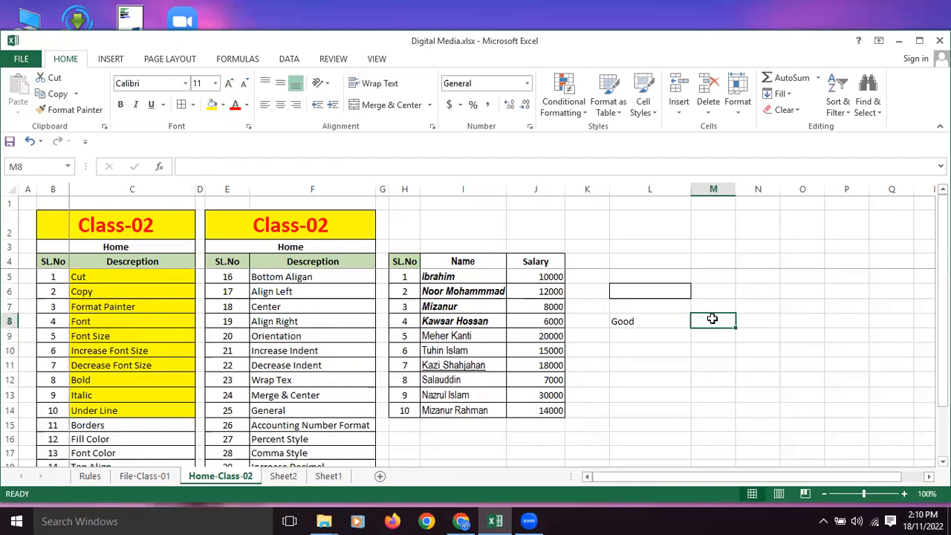
{"action": "type", "text": "20"}
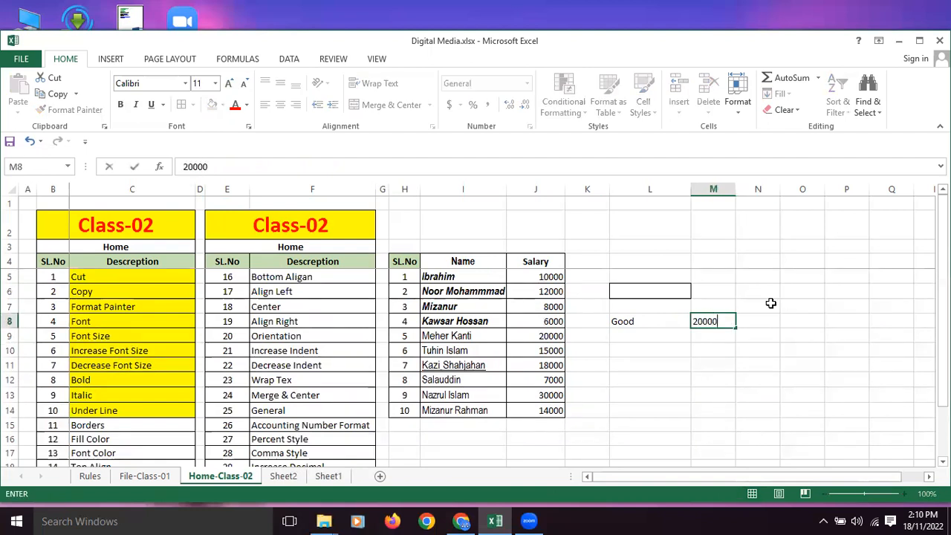
{"action": "type", "text": "000"}
{"action": "left_click", "coordinate": [715, 379]}
Apply All Borders to L8:M8 and extend the same borders over L8:M13.
{"action": "left_click_drag", "start_coordinate": [621, 322], "coordinate": [705, 321]}
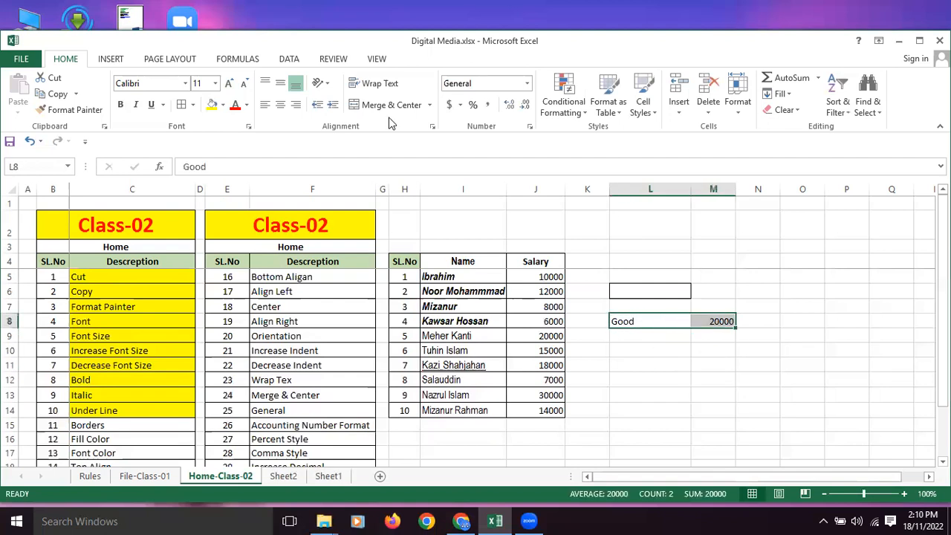
{"action": "left_click", "coordinate": [193, 106]}
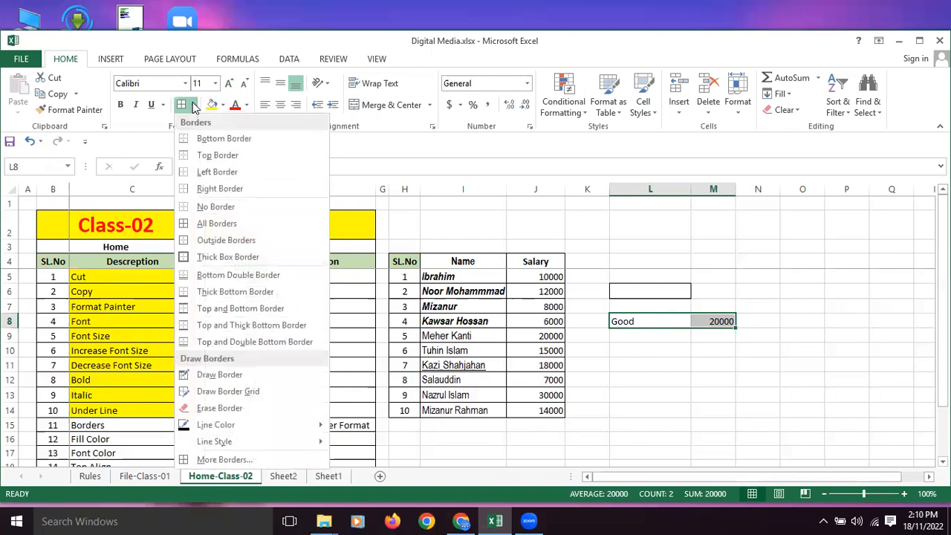
{"action": "left_click", "coordinate": [215, 223]}
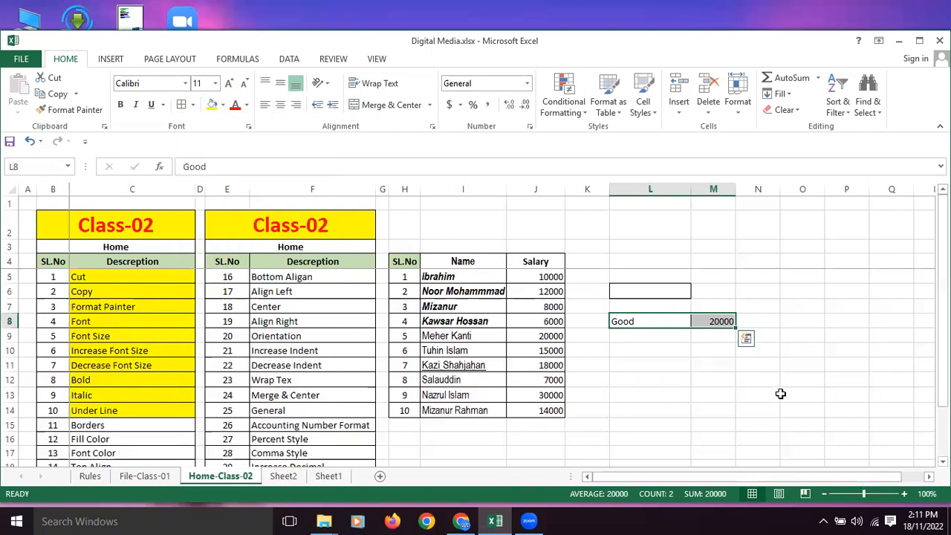
{"action": "left_click_drag", "start_coordinate": [780, 394], "coordinate": [755, 394]}
{"action": "left_click_drag", "start_coordinate": [644, 321], "coordinate": [707, 394]}
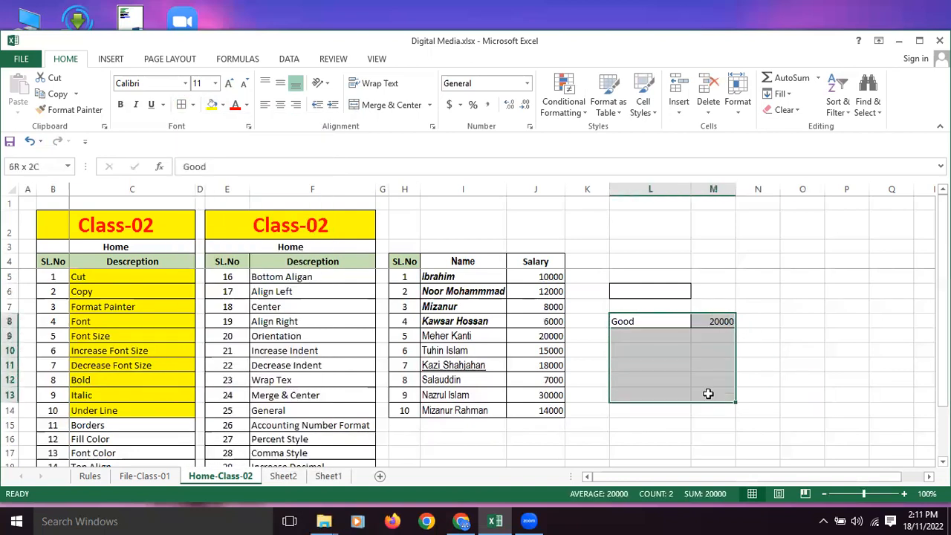
{"action": "left_click", "coordinate": [183, 105]}
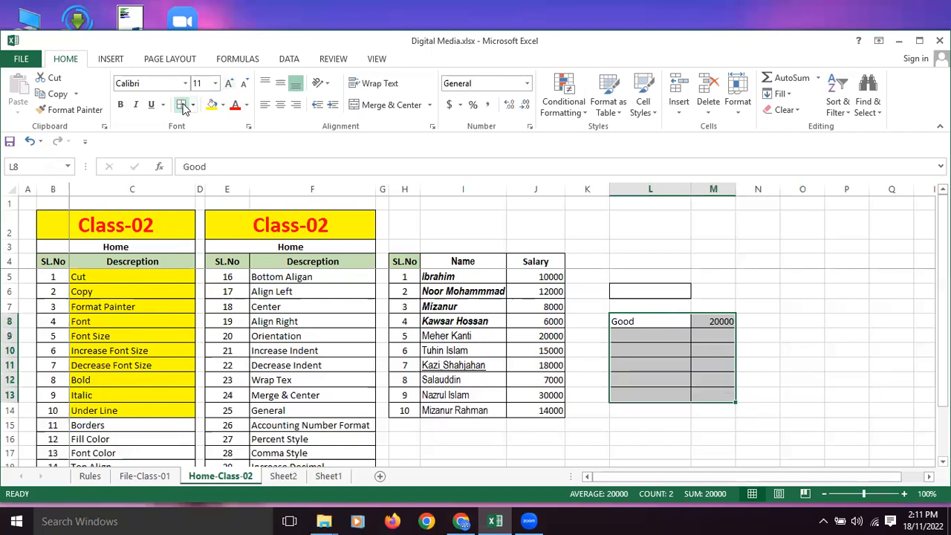
Remove every border from the range L8:M13 with No Border.
{"action": "left_click", "coordinate": [192, 105]}
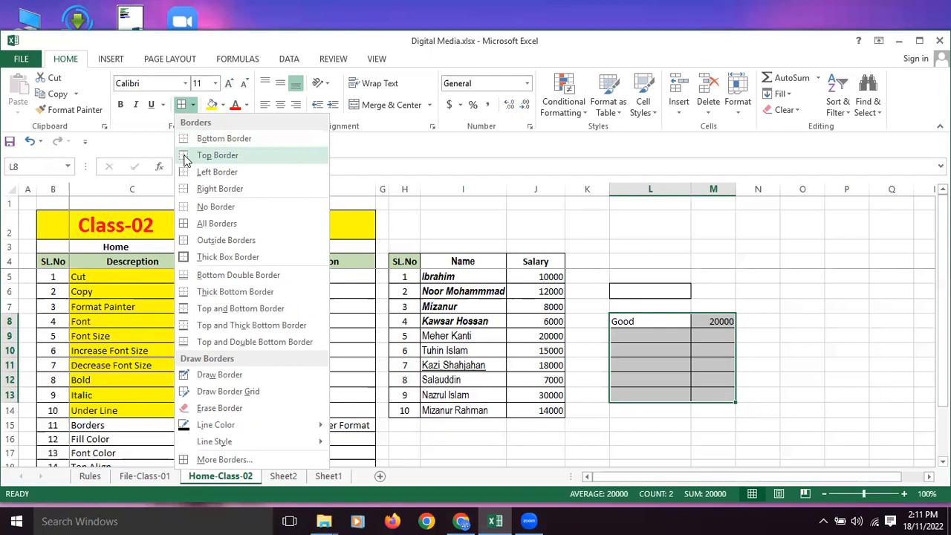
{"action": "left_click", "coordinate": [216, 208]}
{"action": "left_click", "coordinate": [807, 392]}
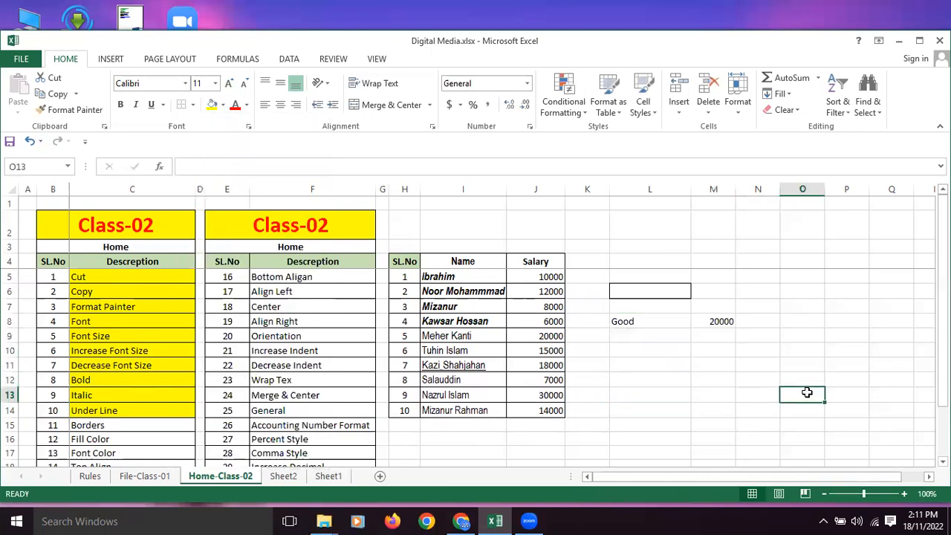
Put a Thick Box Border around the range L8:M13.
{"action": "left_click_drag", "start_coordinate": [629, 324], "coordinate": [701, 397]}
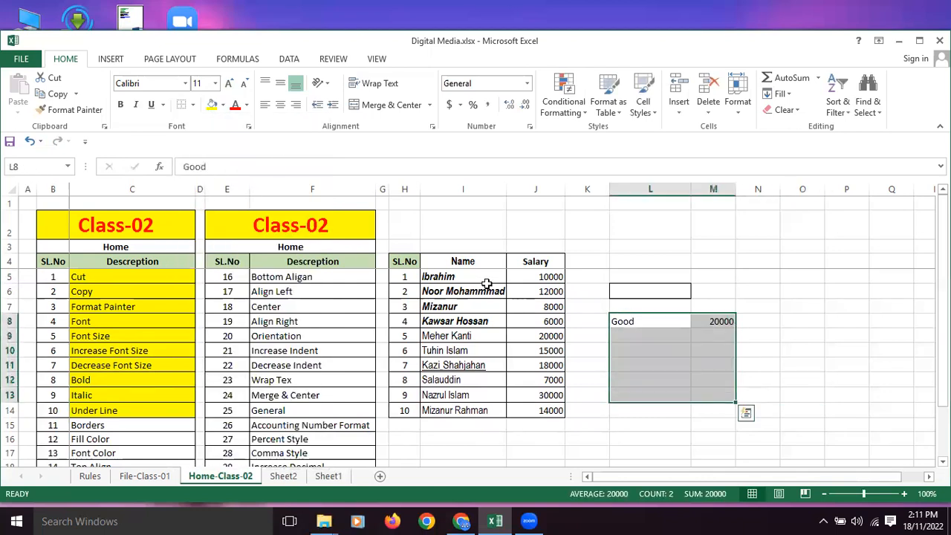
{"action": "left_click", "coordinate": [194, 105]}
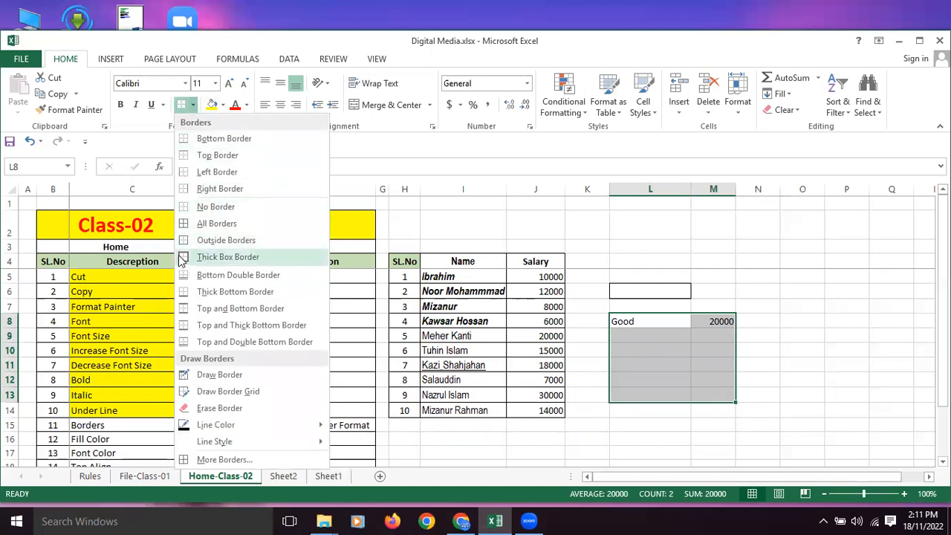
{"action": "left_click", "coordinate": [223, 257]}
{"action": "left_click", "coordinate": [899, 391]}
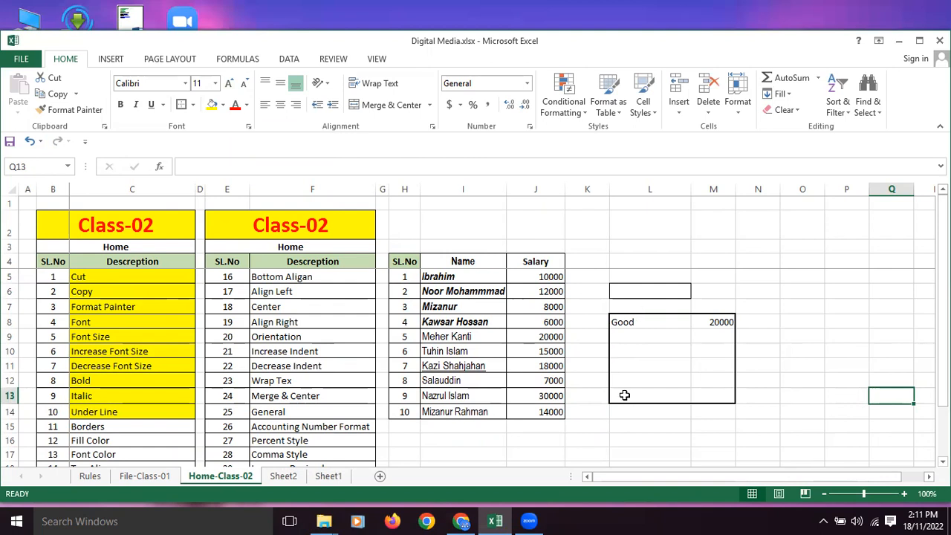
Replace the thick outline of L8:M13 with All Borders on every cell of the range.
{"action": "left_click", "coordinate": [664, 353]}
{"action": "left_click_drag", "start_coordinate": [635, 321], "coordinate": [714, 397]}
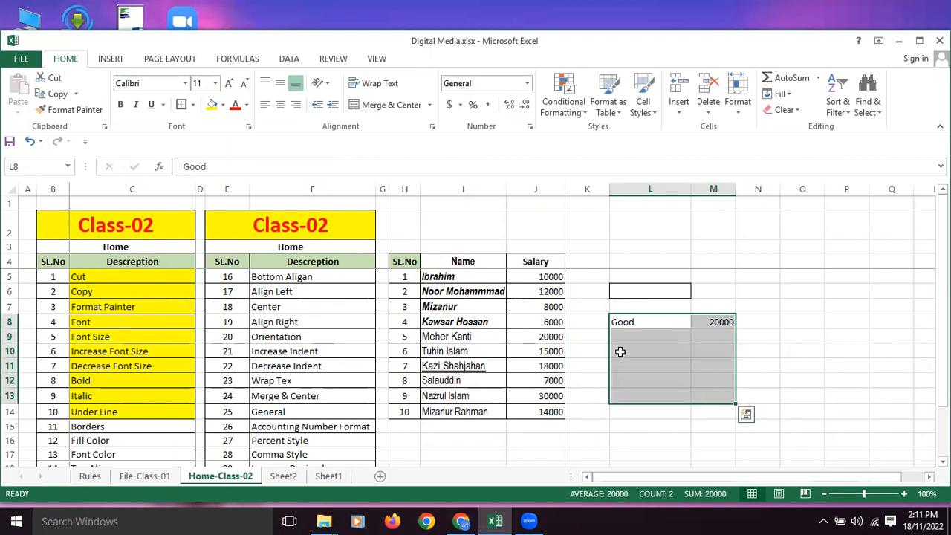
{"action": "left_click", "coordinate": [192, 105]}
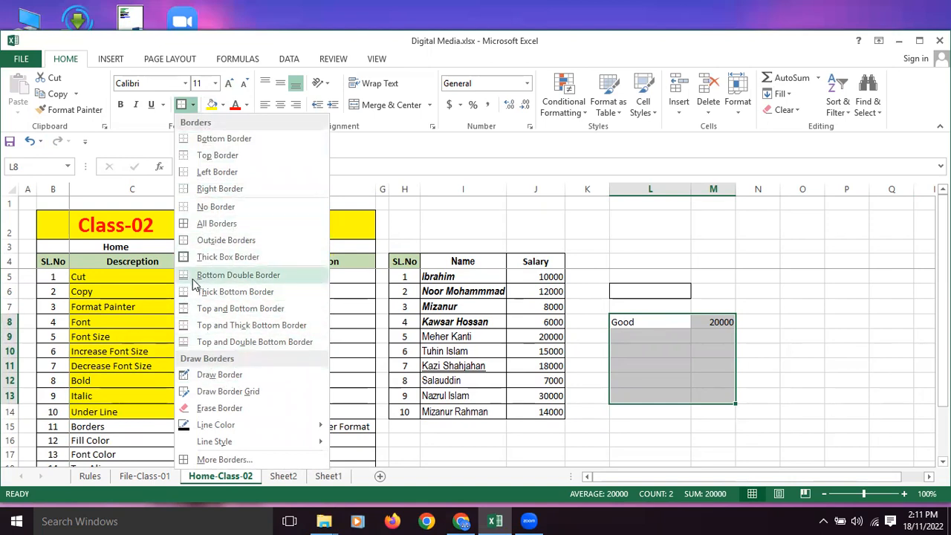
{"action": "left_click", "coordinate": [181, 221]}
{"action": "left_click", "coordinate": [766, 393]}
Clear the leftover border from L6 by filling it with the blank, unbordered cell M6.
{"action": "left_click", "coordinate": [655, 293]}
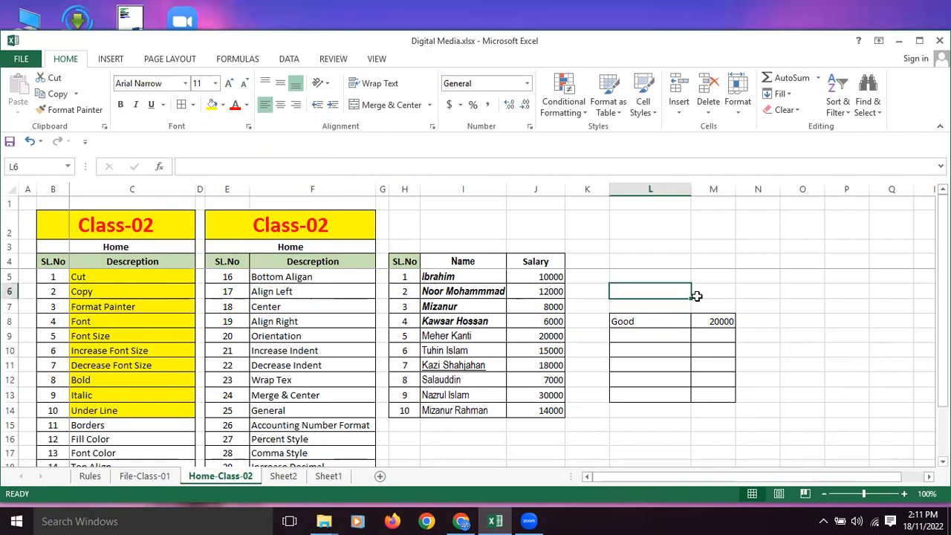
{"action": "left_click", "coordinate": [722, 294]}
{"action": "left_click_drag", "start_coordinate": [735, 299], "coordinate": [609, 296]}
{"action": "left_click", "coordinate": [803, 305]}
{"action": "left_click", "coordinate": [697, 361]}
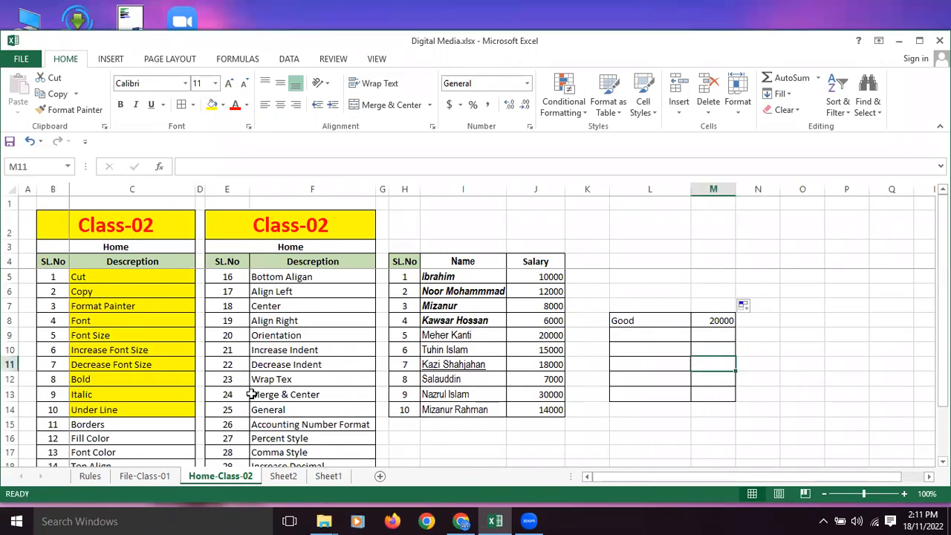
Highlight the Borders entry in C15 with yellow fill.
{"action": "scroll", "coordinate": [148, 402], "scroll_direction": "down", "scroll_amount": 1}
{"action": "left_click", "coordinate": [105, 382]}
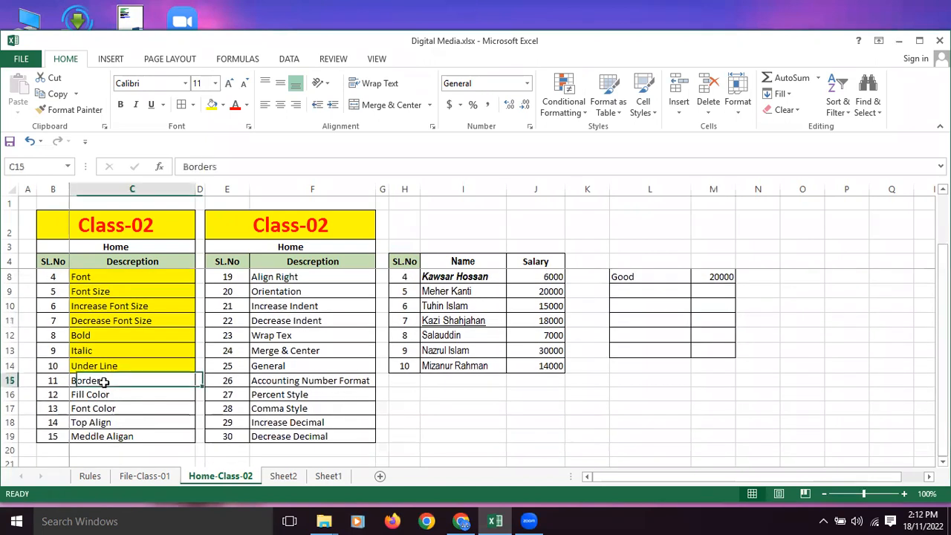
{"action": "left_click", "coordinate": [211, 106]}
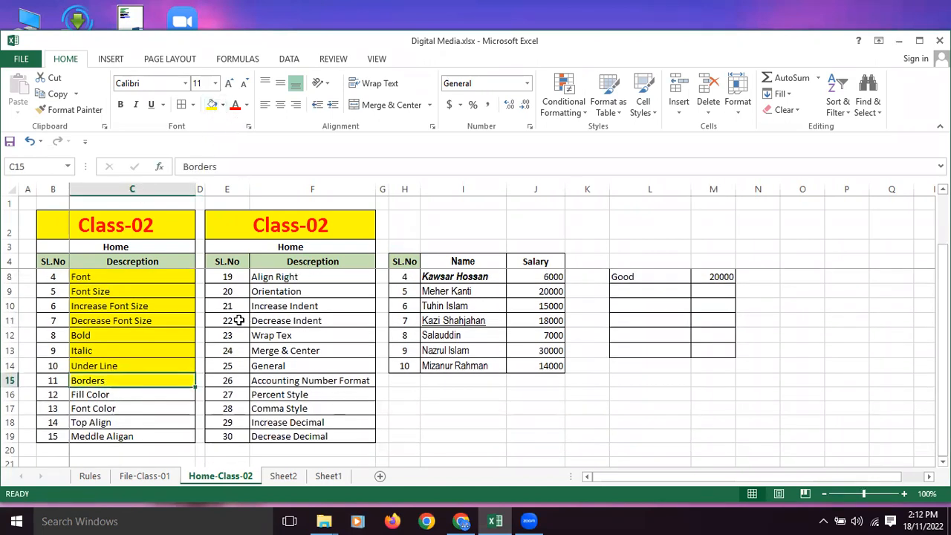
Fill the name cells I5:I8 with a light gold theme color to demonstrate Fill Color.
{"action": "left_click", "coordinate": [110, 394]}
{"action": "scroll", "coordinate": [182, 407], "scroll_direction": "up", "scroll_amount": 1}
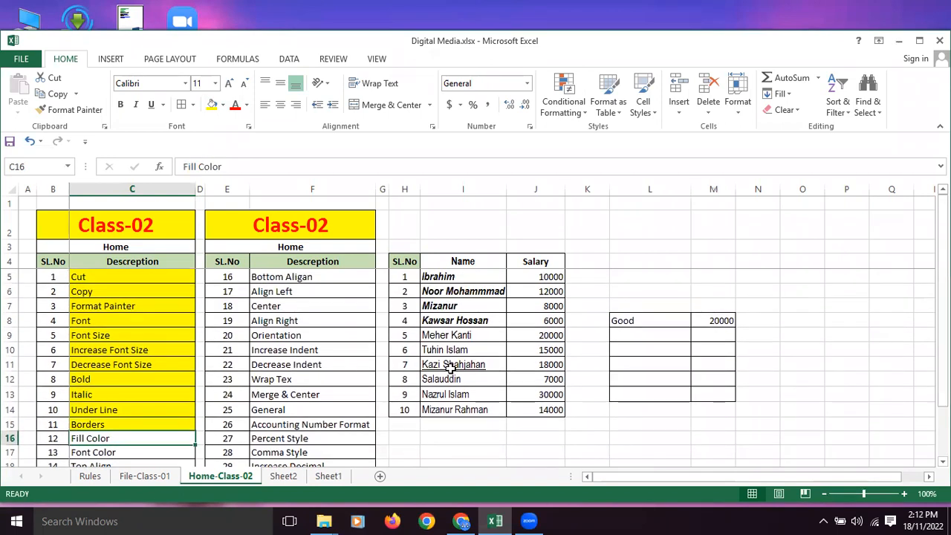
{"action": "left_click_drag", "start_coordinate": [444, 277], "coordinate": [480, 318]}
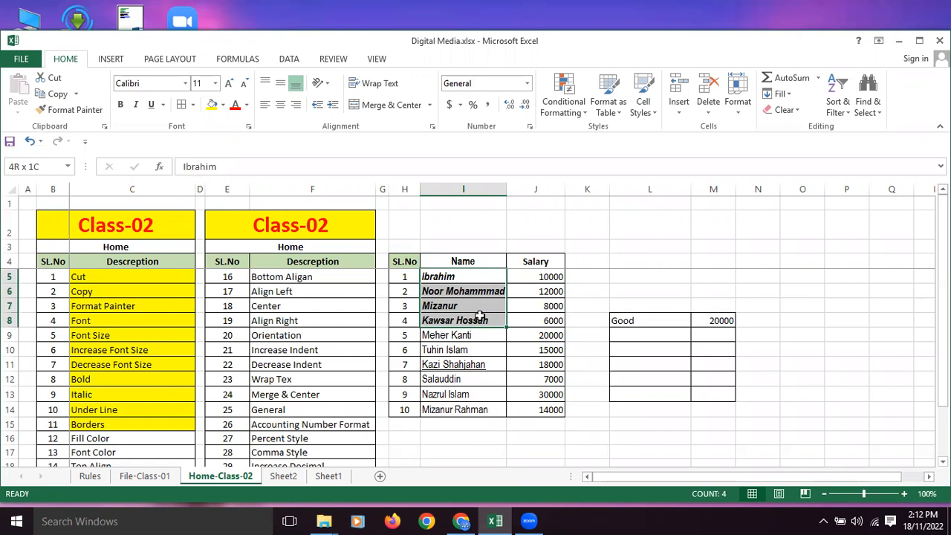
{"action": "left_click_drag", "start_coordinate": [480, 317], "coordinate": [480, 318]}
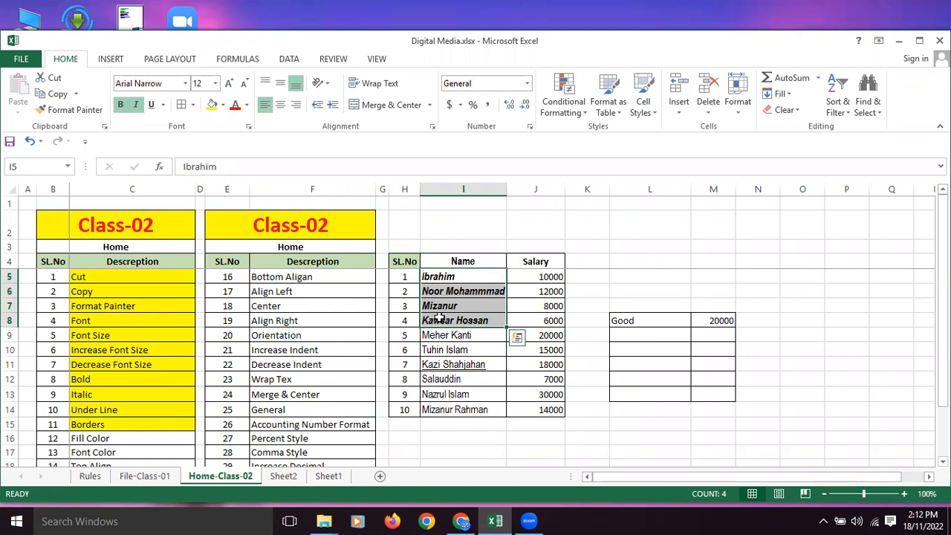
{"action": "left_click", "coordinate": [223, 106]}
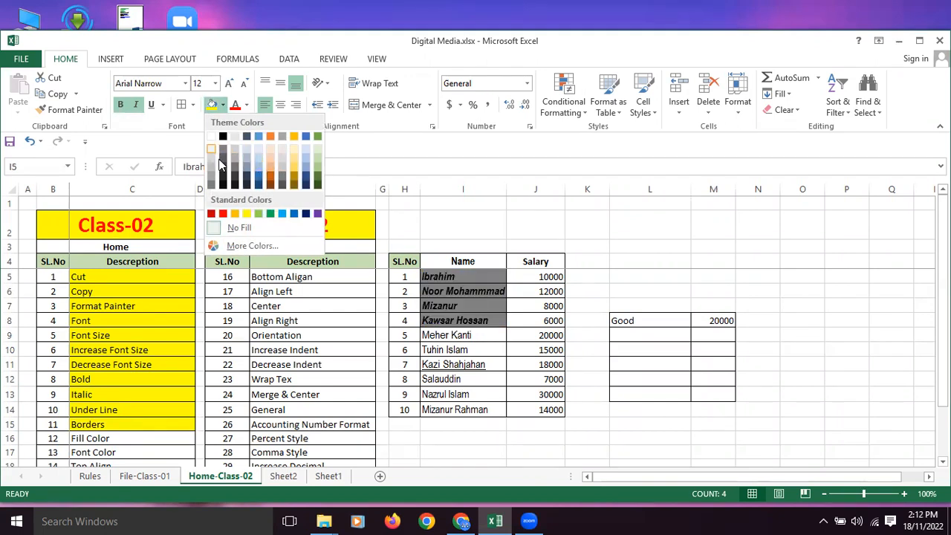
{"action": "left_click", "coordinate": [291, 158]}
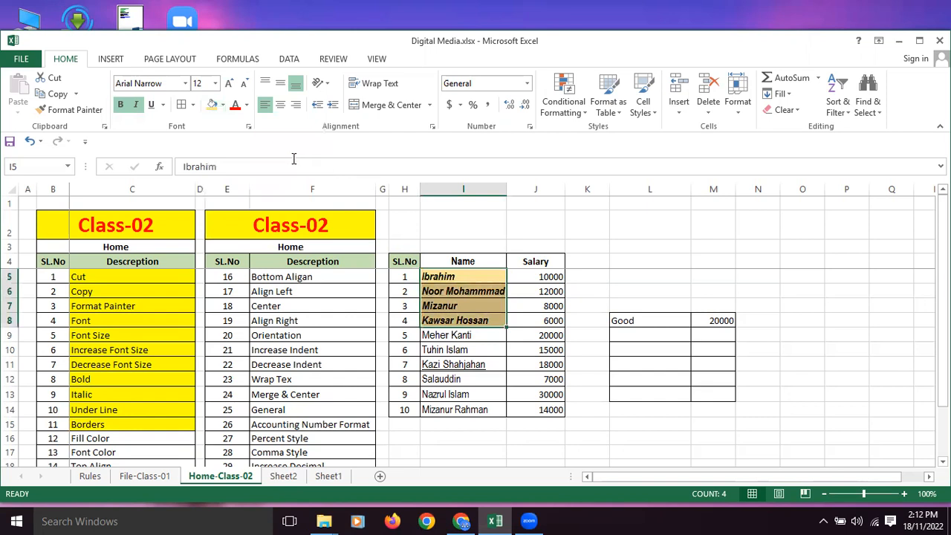
{"action": "left_click", "coordinate": [451, 306]}
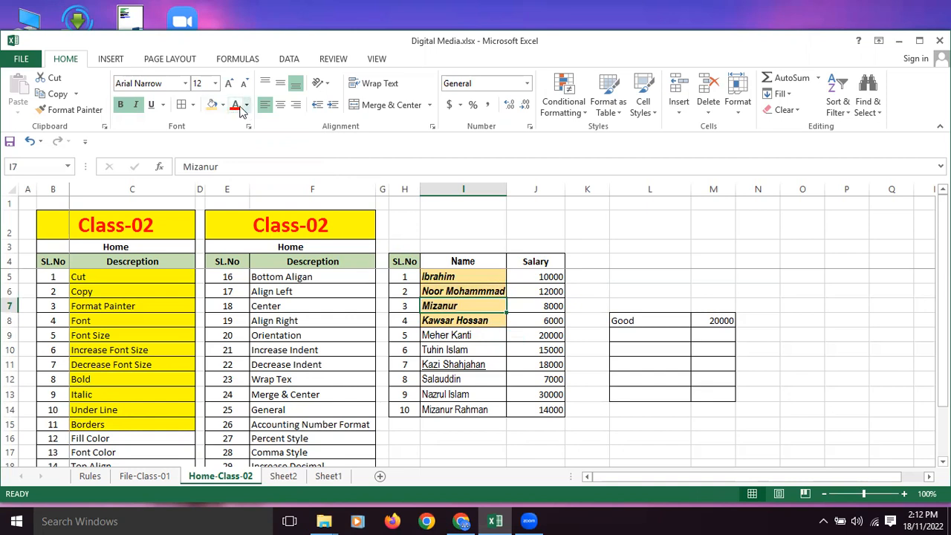
Highlight the Fill Color entry in C16 with the standard yellow fill.
{"action": "left_click", "coordinate": [99, 439]}
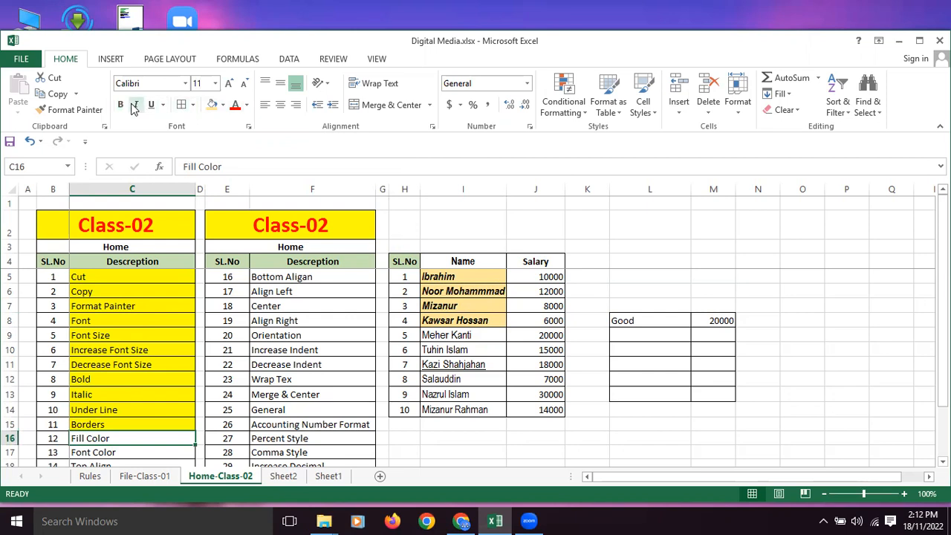
{"action": "left_click", "coordinate": [220, 104]}
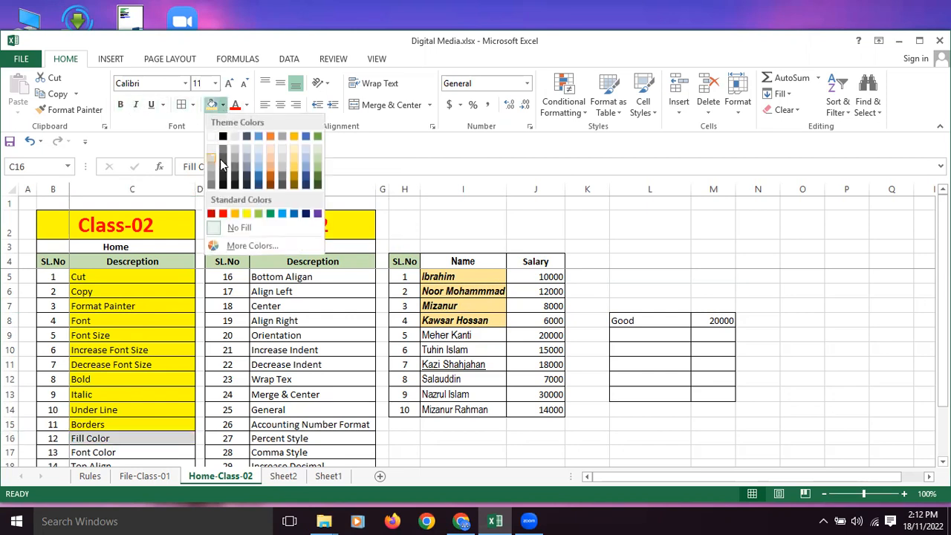
{"action": "left_click", "coordinate": [243, 211]}
{"action": "scroll", "coordinate": [125, 362], "scroll_direction": "down", "scroll_amount": 2}
{"action": "scroll", "coordinate": [125, 363], "scroll_direction": "up", "scroll_amount": 1}
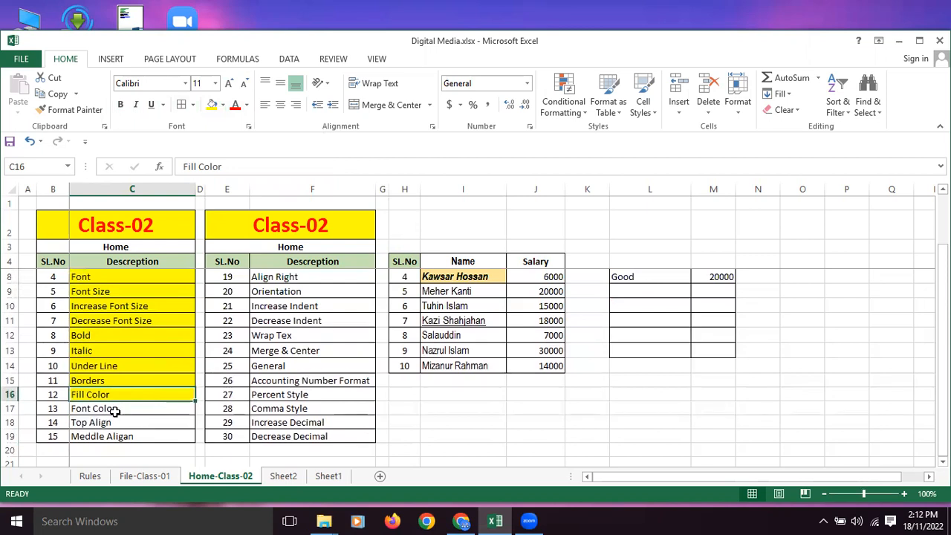
Change the font color of the name in I10 to standard red to demonstrate Font Color.
{"action": "left_click", "coordinate": [112, 408]}
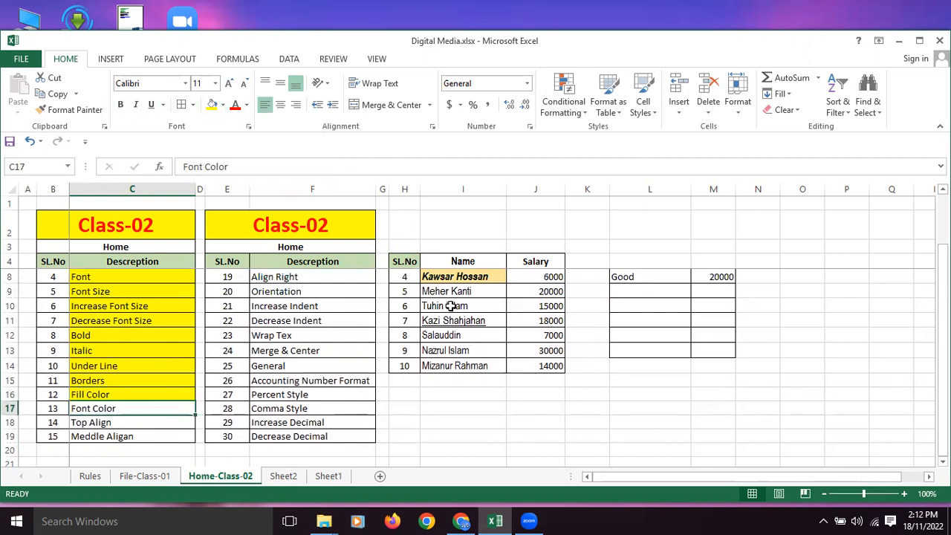
{"action": "left_click", "coordinate": [451, 306]}
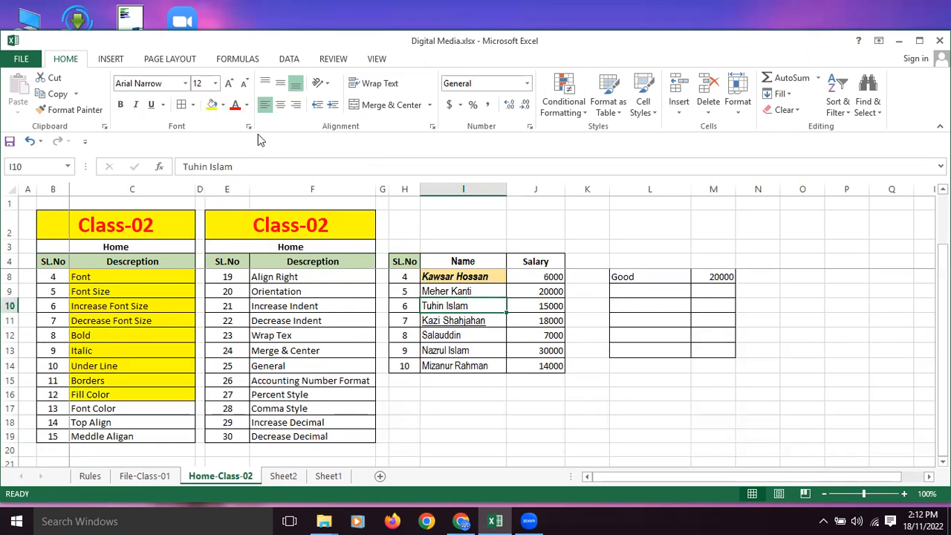
{"action": "left_click", "coordinate": [246, 105]}
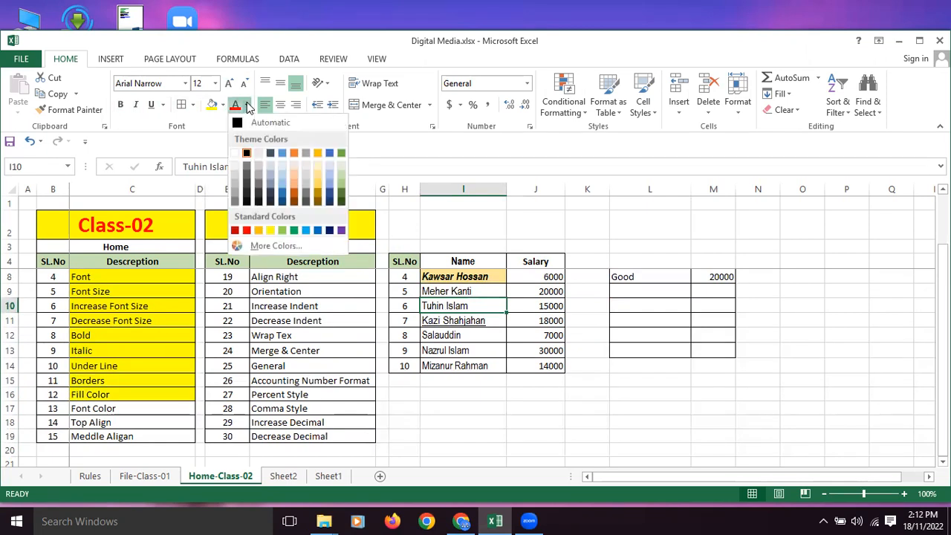
{"action": "left_click", "coordinate": [247, 230]}
{"action": "scroll", "coordinate": [448, 335], "scroll_direction": "up", "scroll_amount": 1}
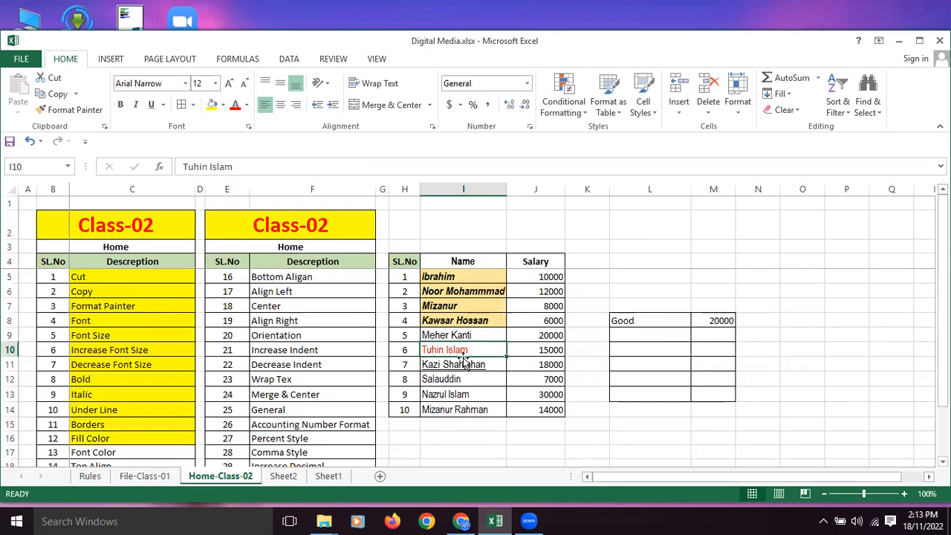
Highlight the Font Color entry in C17 with yellow fill.
{"action": "scroll", "coordinate": [469, 355], "scroll_direction": "down", "scroll_amount": 1}
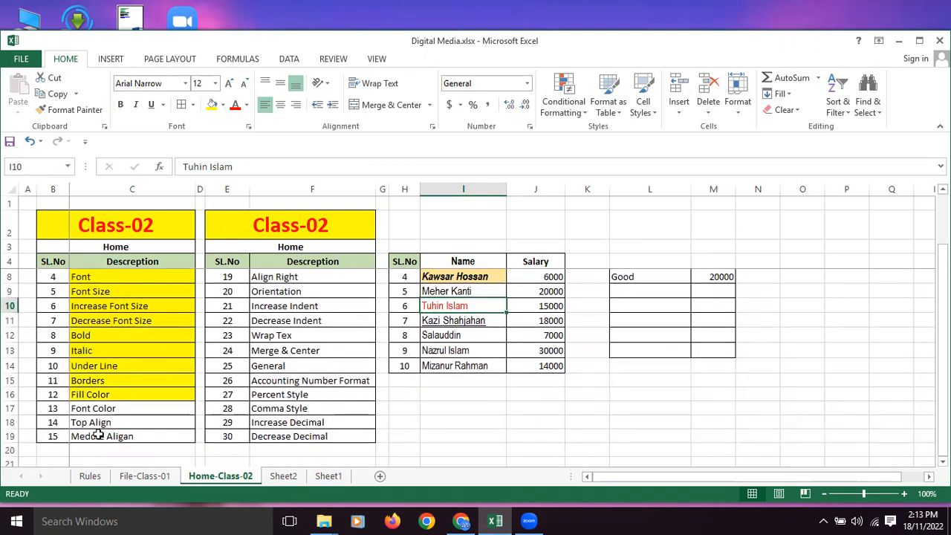
{"action": "left_click", "coordinate": [164, 404]}
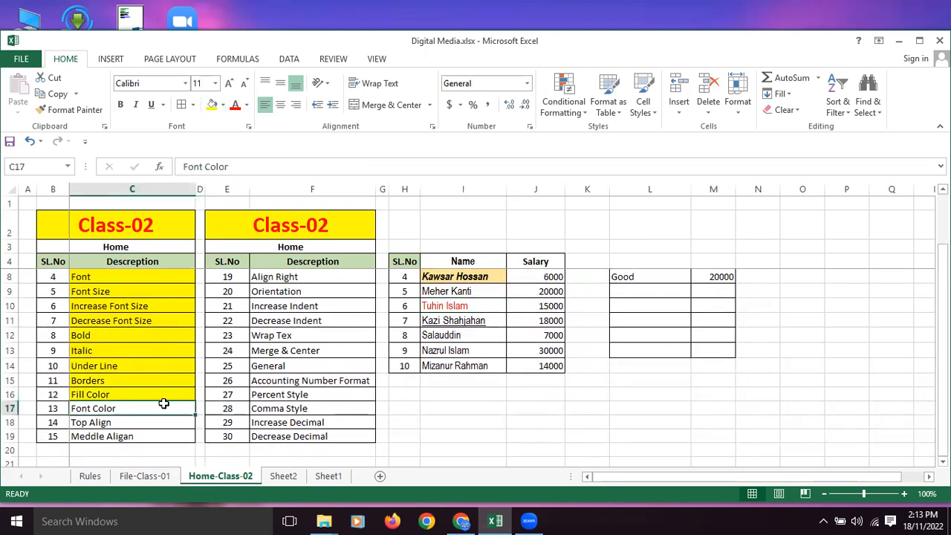
{"action": "left_click", "coordinate": [213, 105]}
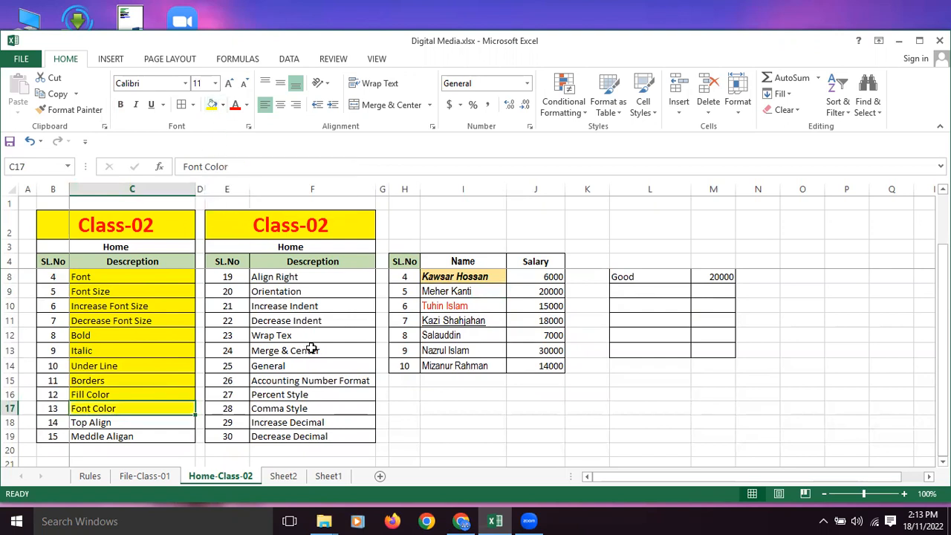
Apply Top Align and then Middle Align to the name cells I5:I14.
{"action": "left_click", "coordinate": [121, 422]}
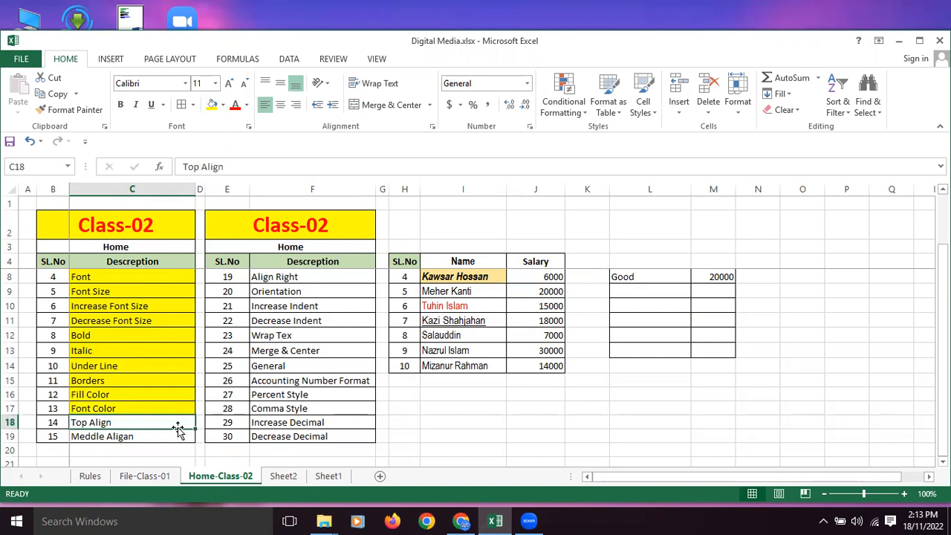
{"action": "scroll", "coordinate": [279, 416], "scroll_direction": "up", "scroll_amount": 1}
{"action": "left_click", "coordinate": [475, 364]}
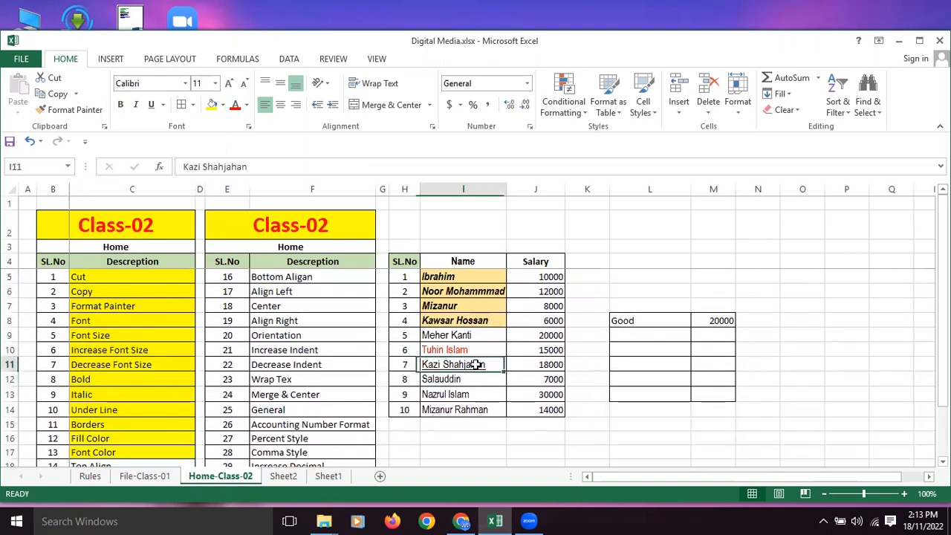
{"action": "left_click", "coordinate": [451, 350]}
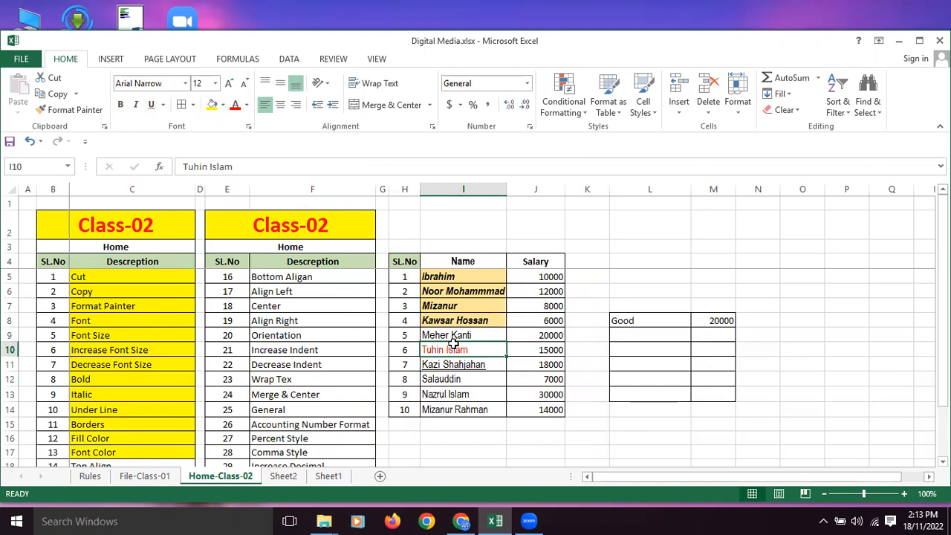
{"action": "left_click_drag", "start_coordinate": [443, 279], "coordinate": [449, 406]}
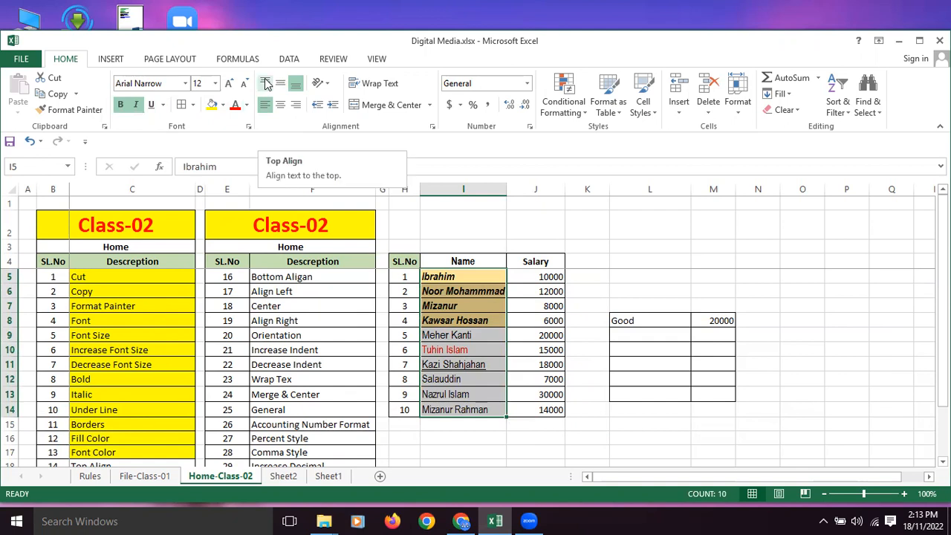
{"action": "left_click", "coordinate": [266, 84]}
{"action": "left_click", "coordinate": [279, 84]}
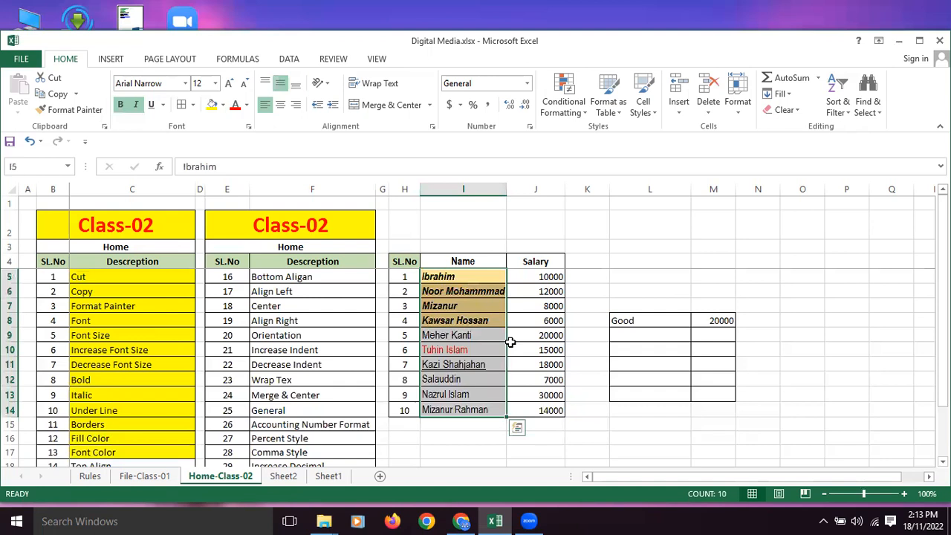
Widen column I and center the contents of the whole column horizontally.
{"action": "left_click", "coordinate": [536, 335]}
{"action": "left_click_drag", "start_coordinate": [507, 189], "coordinate": [540, 190]}
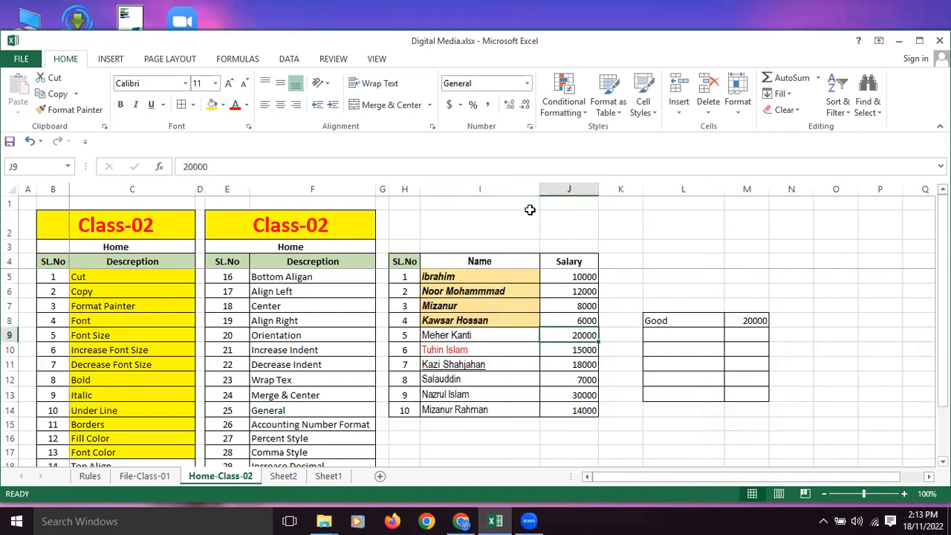
{"action": "left_click", "coordinate": [480, 189]}
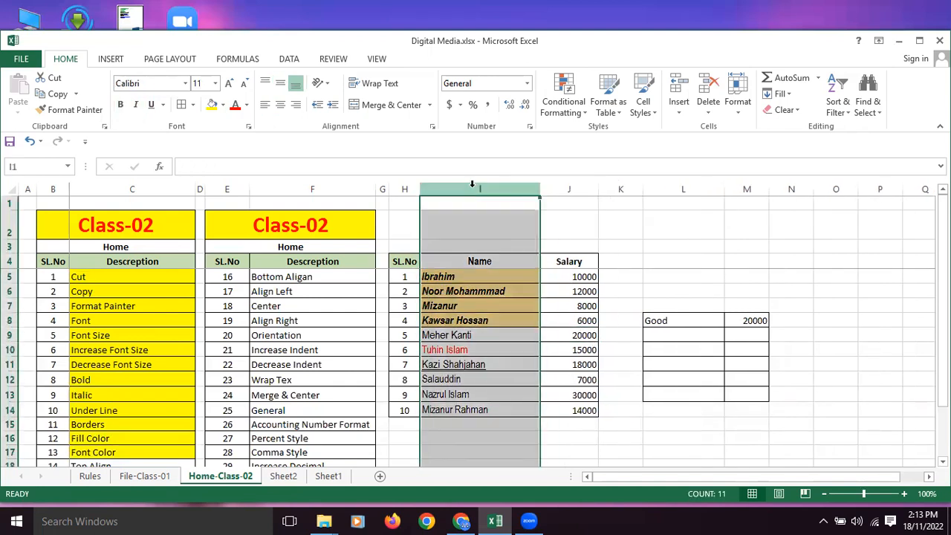
{"action": "left_click", "coordinate": [280, 106]}
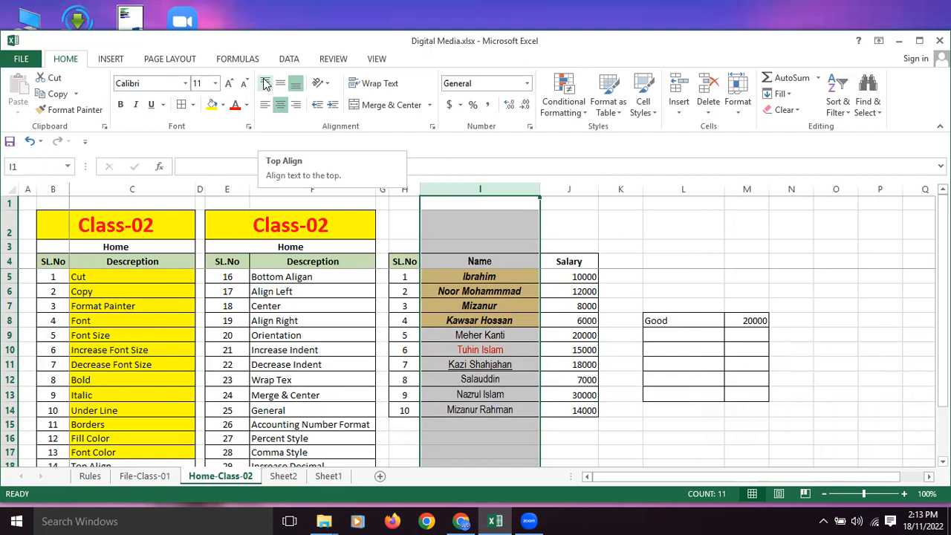
Demonstrate Top Align on column I with centered and left-aligned text, ending with Center and Middle Align.
{"action": "left_click", "coordinate": [265, 84]}
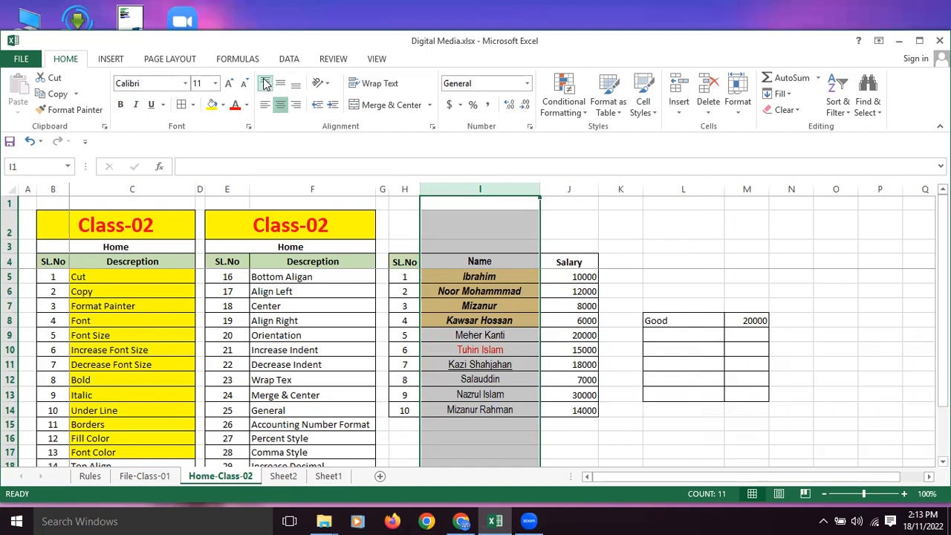
{"action": "left_click", "coordinate": [266, 106]}
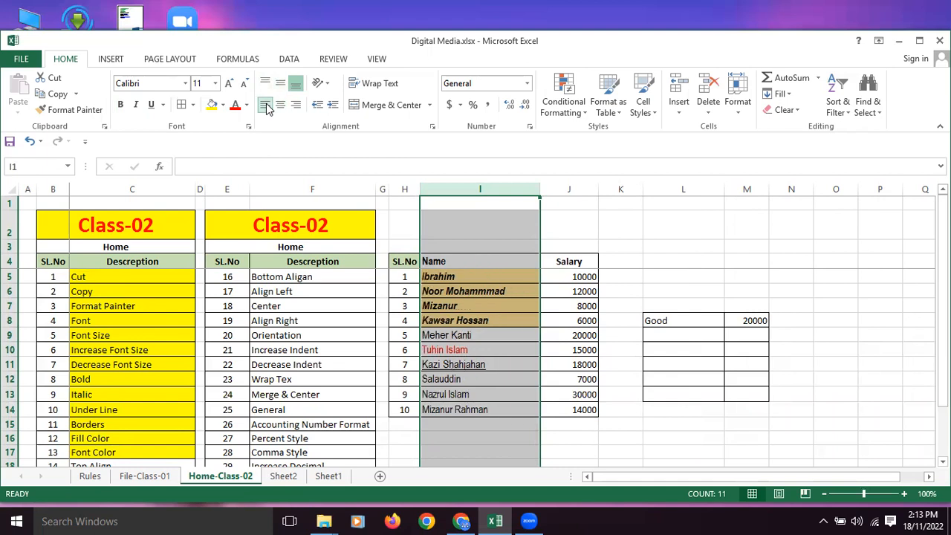
{"action": "left_click", "coordinate": [268, 86]}
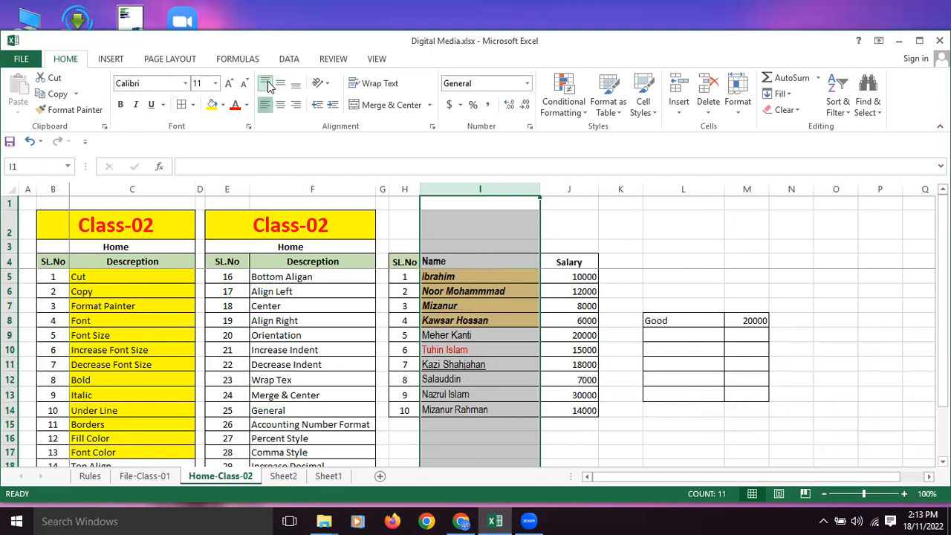
{"action": "left_click", "coordinate": [281, 105]}
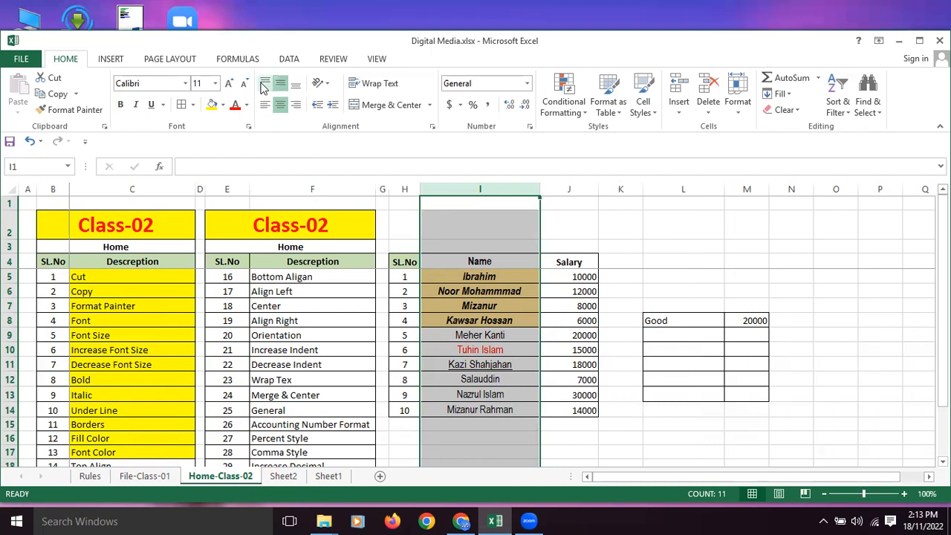
{"action": "left_click", "coordinate": [280, 85]}
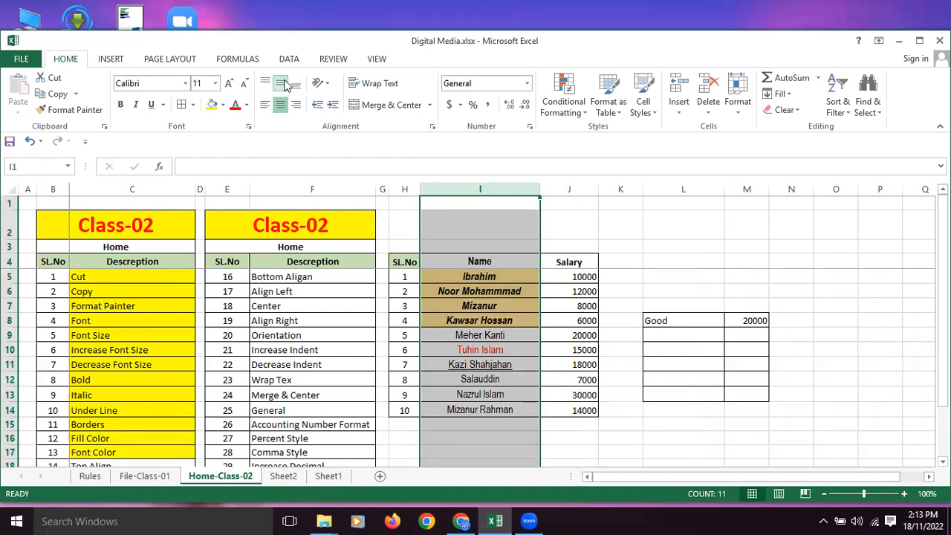
{"action": "scroll", "coordinate": [167, 364], "scroll_direction": "down", "scroll_amount": 1}
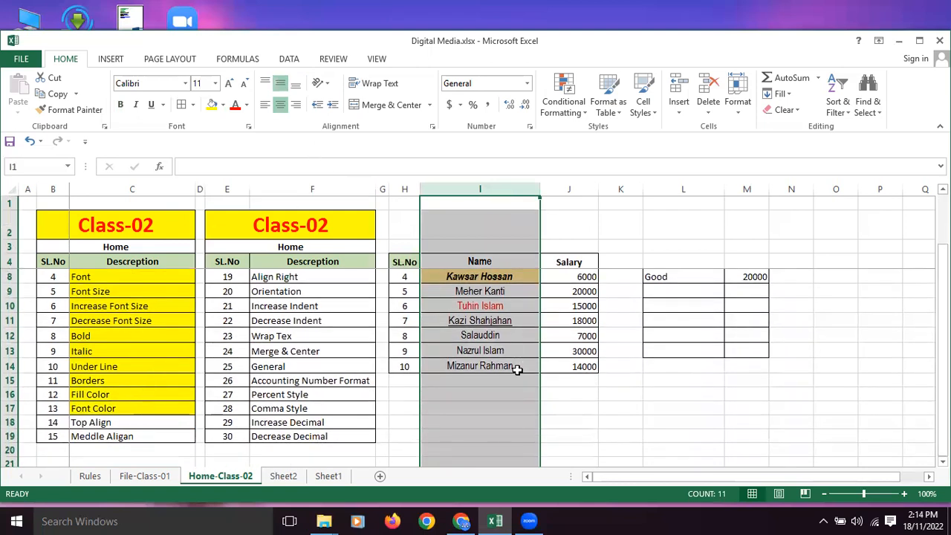
{"action": "scroll", "coordinate": [517, 369], "scroll_direction": "up", "scroll_amount": 1}
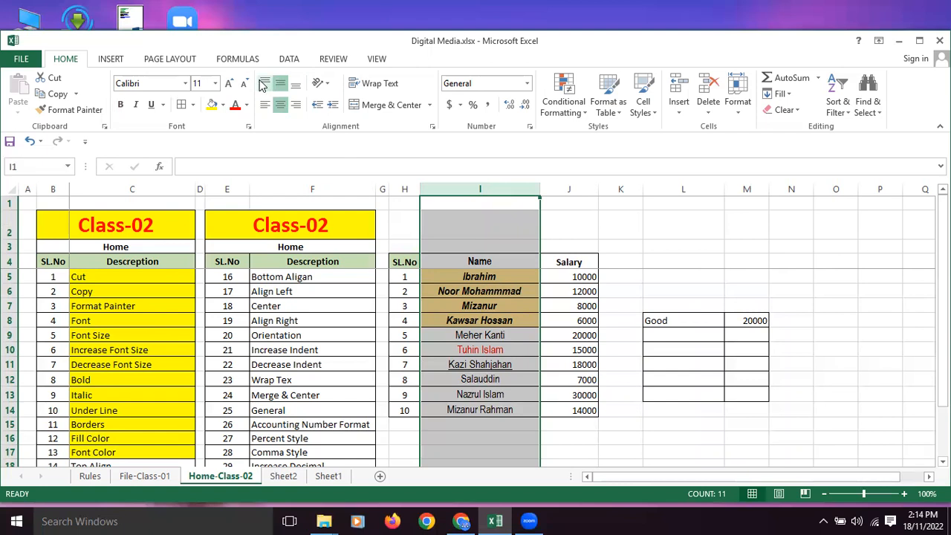
Cycle column I through left, center and right alignment, finishing with Center and Bottom Align.
{"action": "left_click", "coordinate": [281, 107]}
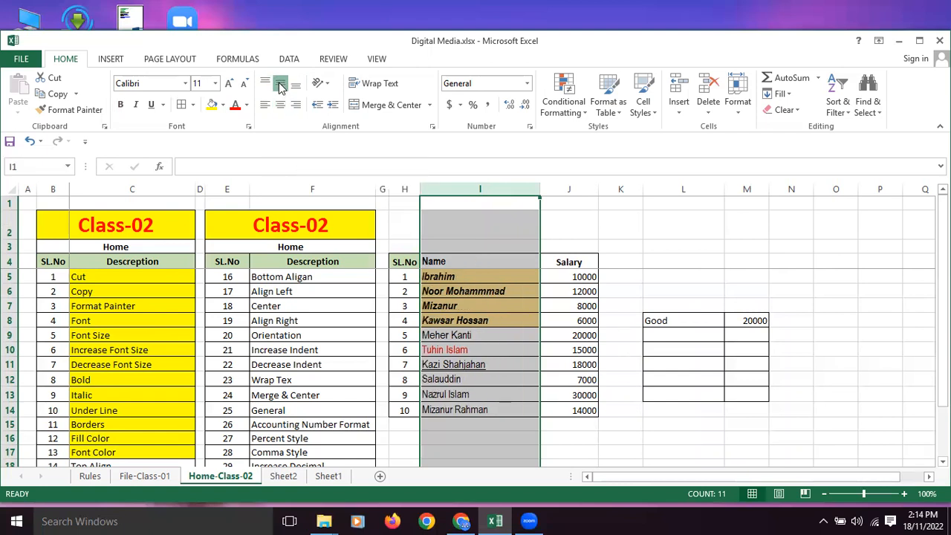
{"action": "left_click", "coordinate": [281, 107]}
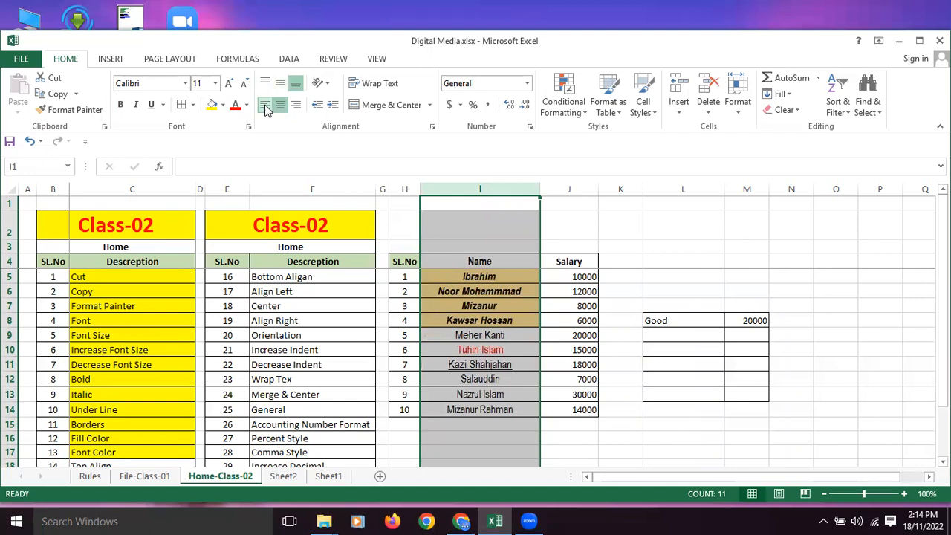
{"action": "left_click", "coordinate": [266, 106]}
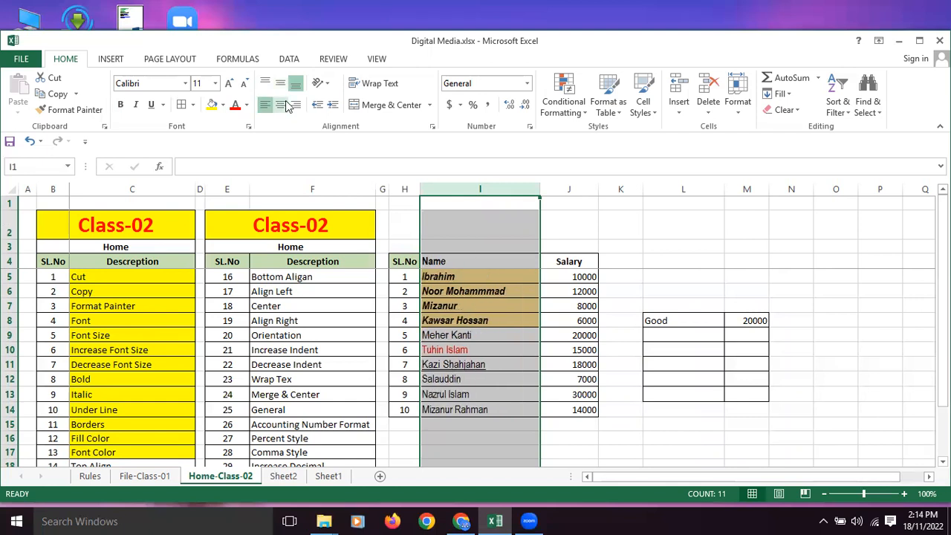
{"action": "left_click", "coordinate": [297, 107]}
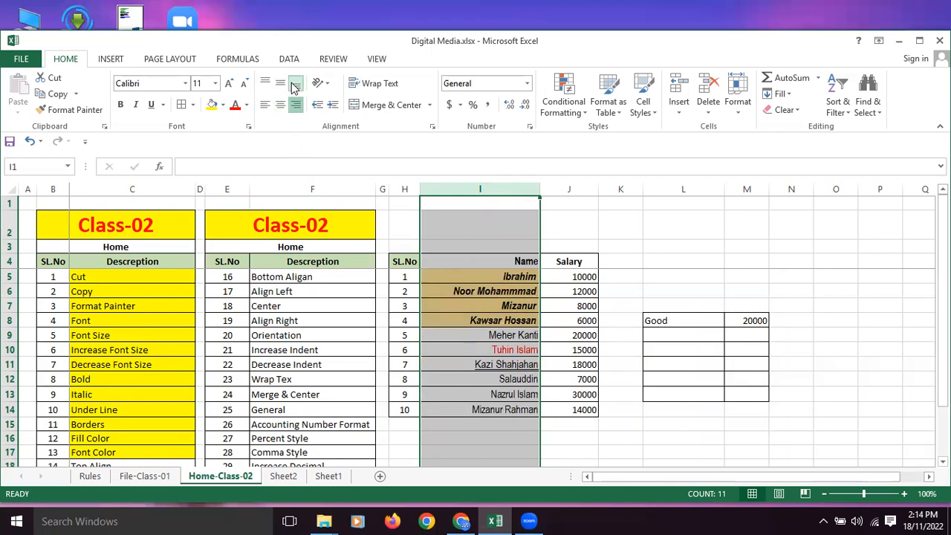
{"action": "left_click", "coordinate": [280, 85]}
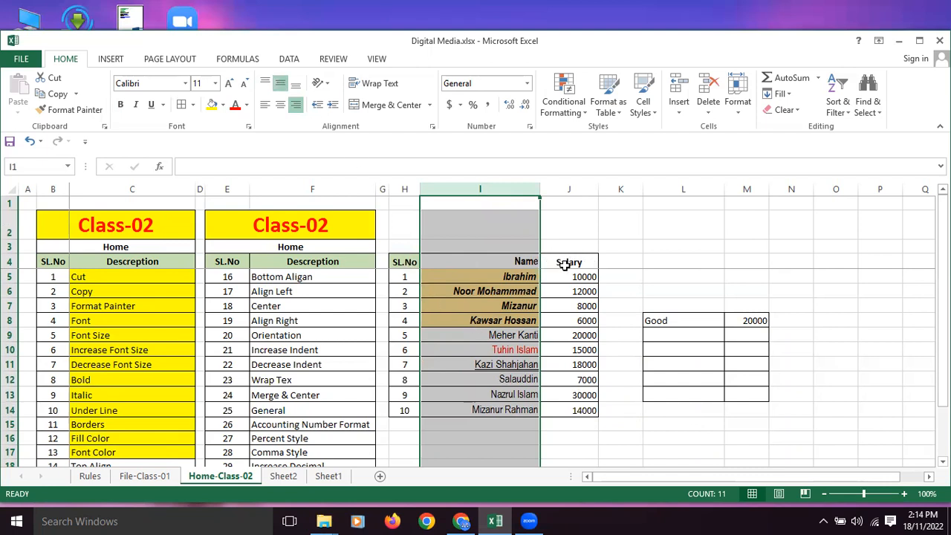
{"action": "left_click", "coordinate": [281, 105]}
{"action": "left_click", "coordinate": [295, 84]}
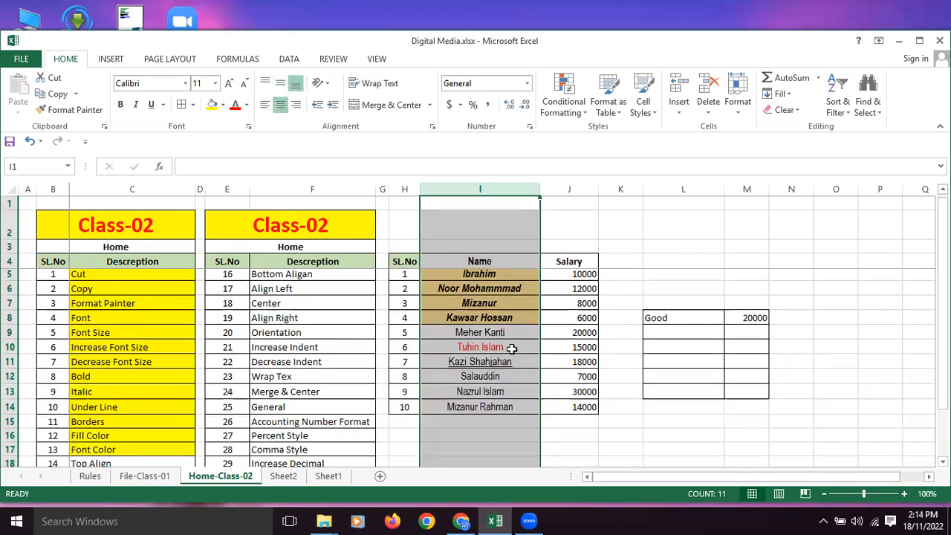
Highlight the Top Align and Meddle Aligan entries in C18:C19 with yellow fill.
{"action": "scroll", "coordinate": [508, 350], "scroll_direction": "down", "scroll_amount": 1}
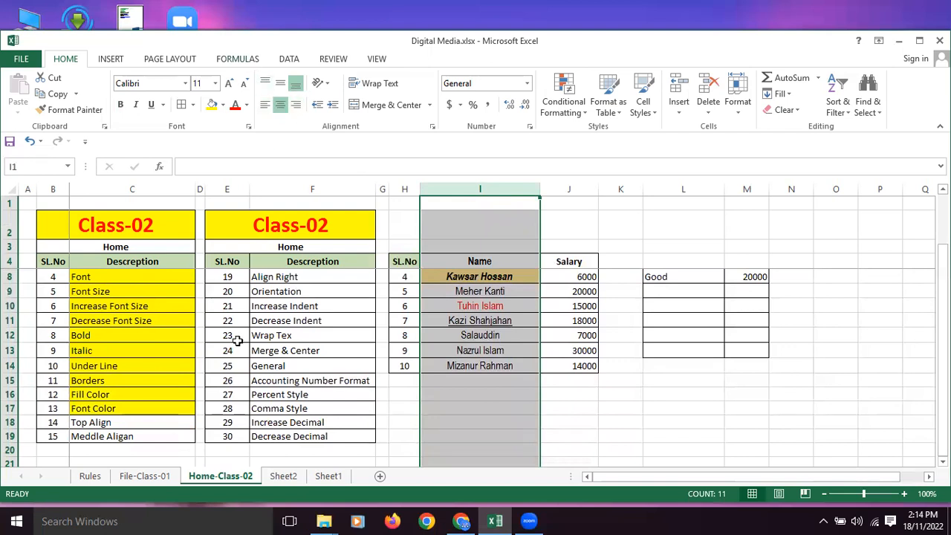
{"action": "scroll", "coordinate": [206, 356], "scroll_direction": "down", "scroll_amount": 1}
{"action": "left_click_drag", "start_coordinate": [104, 379], "coordinate": [103, 388]}
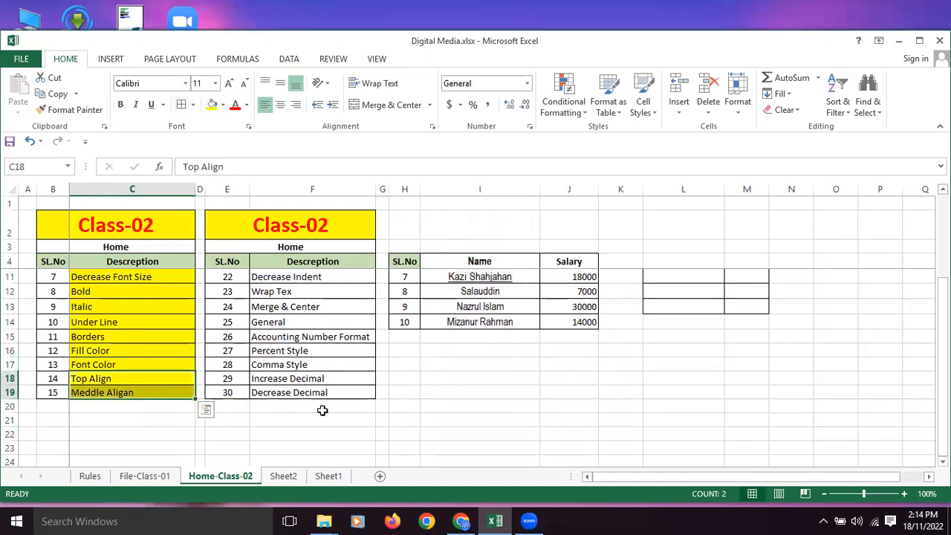
Highlight the Bottom Aligan and Align Left entries in F5:F6 with yellow fill.
{"action": "scroll", "coordinate": [323, 408], "scroll_direction": "up", "scroll_amount": 2}
{"action": "left_click_drag", "start_coordinate": [283, 279], "coordinate": [284, 285]}
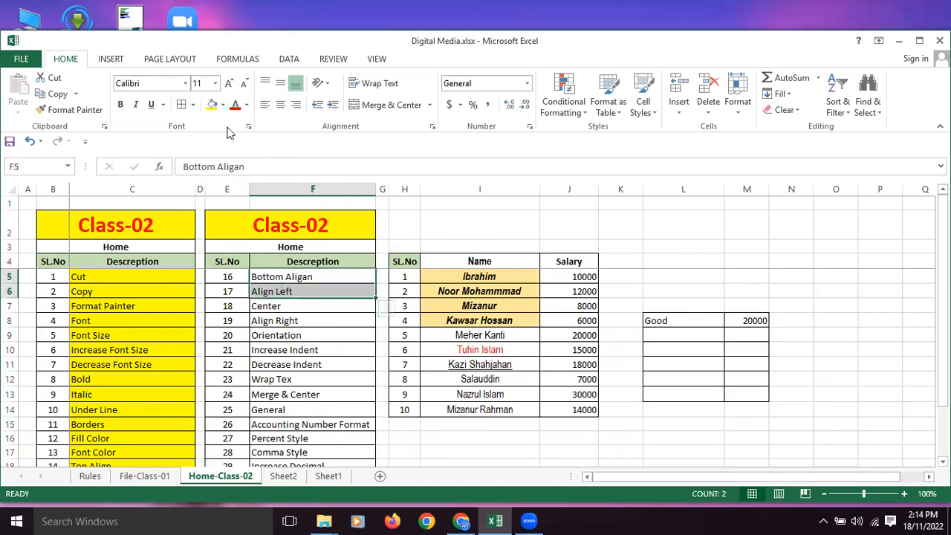
{"action": "left_click", "coordinate": [212, 104]}
Demonstrate center, left and right alignment on the Center entry in F7, leaving it centered.
{"action": "left_click", "coordinate": [284, 309]}
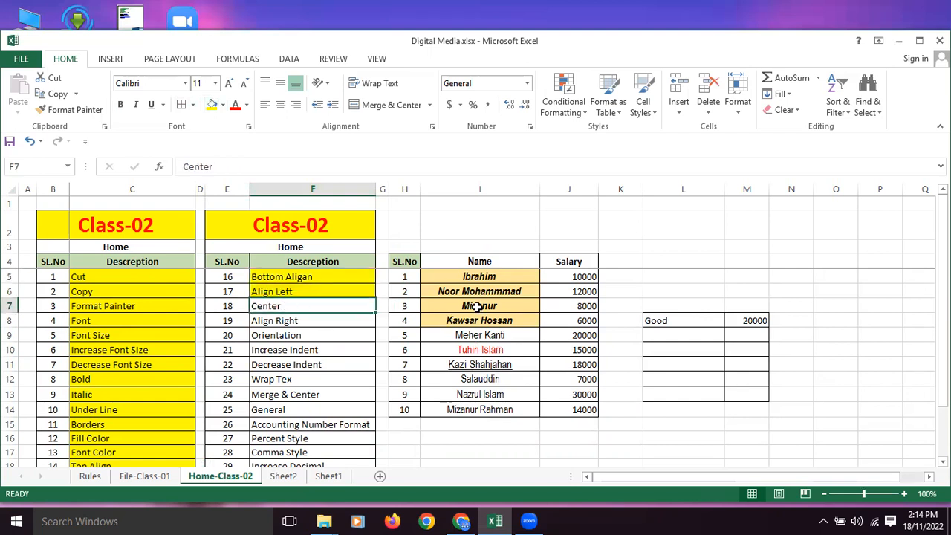
{"action": "left_click", "coordinate": [280, 104]}
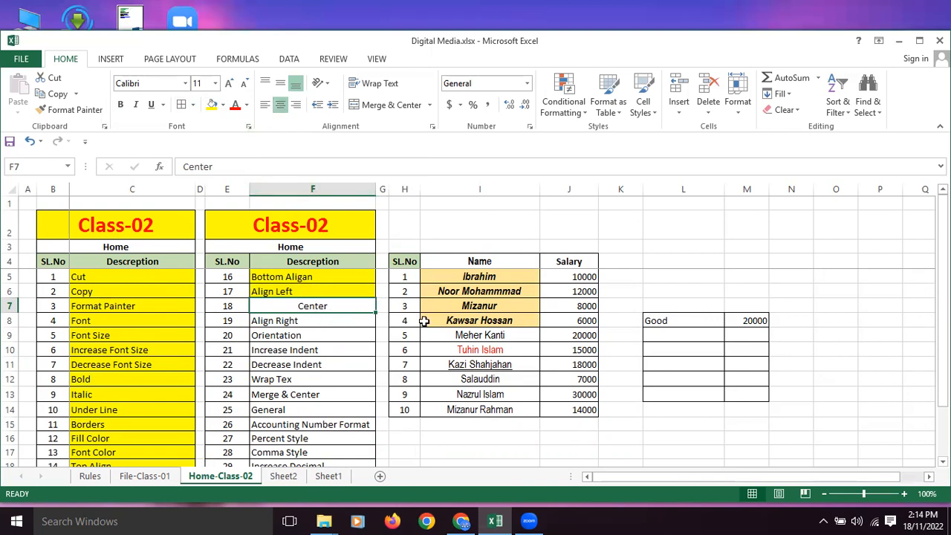
{"action": "left_click", "coordinate": [265, 105]}
{"action": "left_click", "coordinate": [294, 106]}
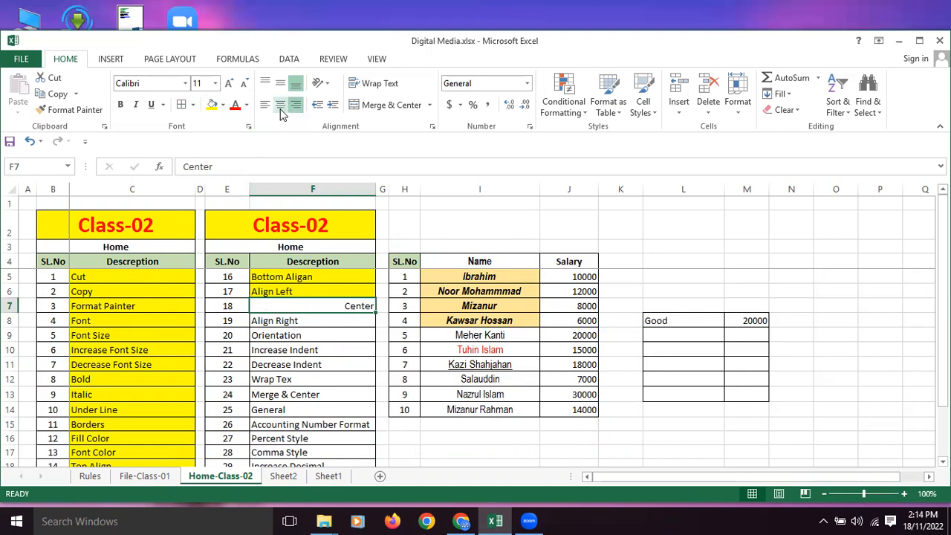
{"action": "left_click", "coordinate": [280, 104]}
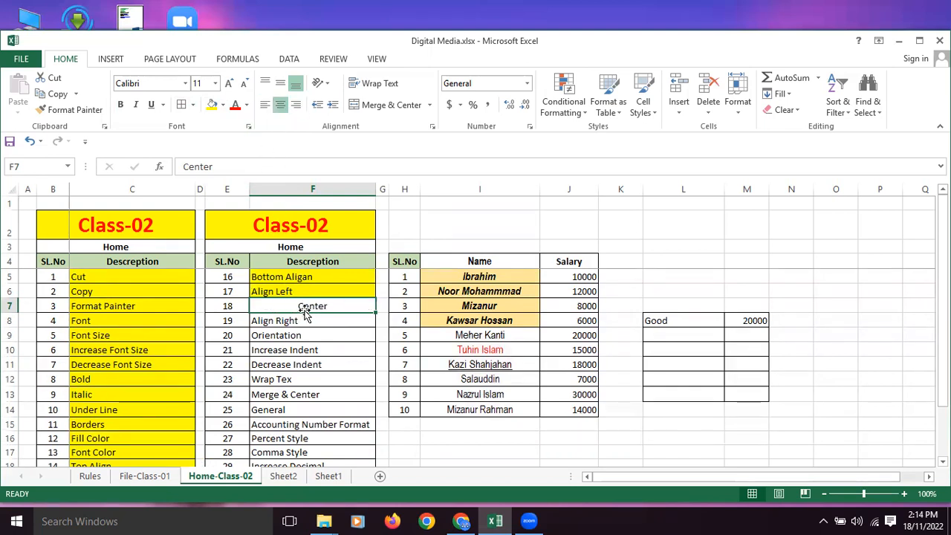
Demonstrate left and center alignment on the name in I9, leaving it centered.
{"action": "left_click", "coordinate": [454, 332]}
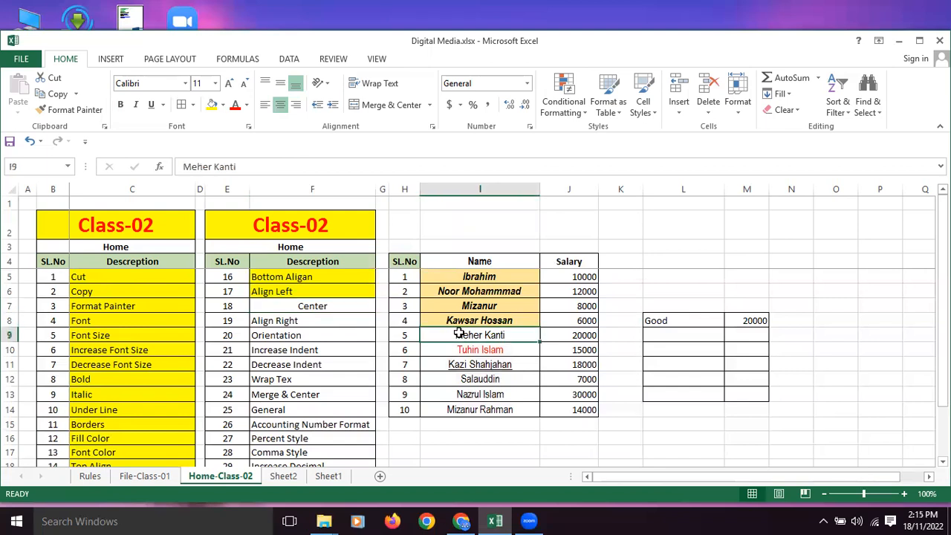
{"action": "left_click", "coordinate": [265, 106]}
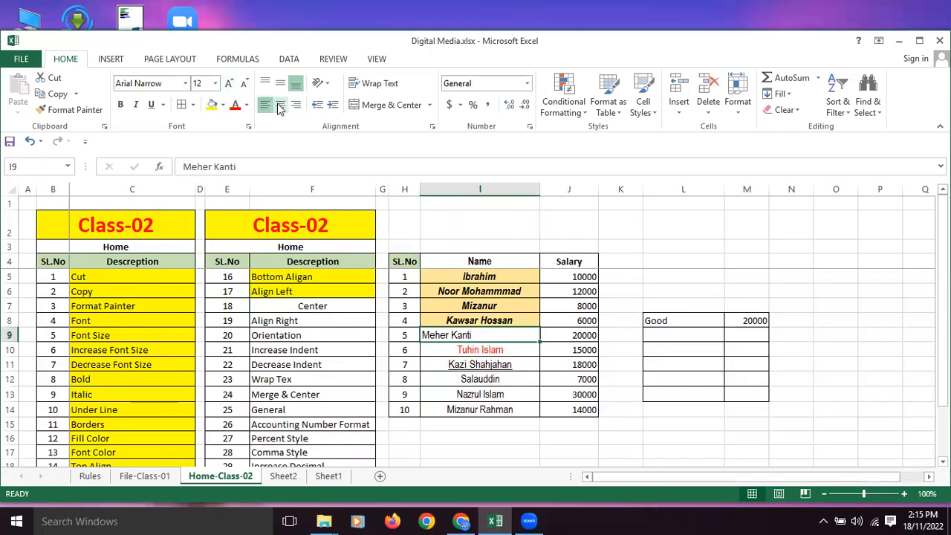
{"action": "left_click", "coordinate": [280, 105]}
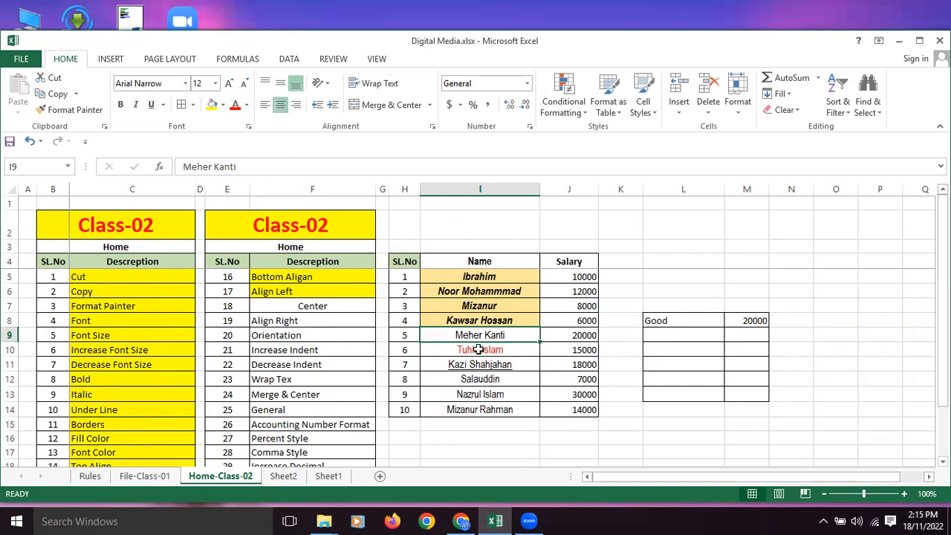
Left-align the Center entry in F7 and highlight the Center and Align Right entries in F7:F8 with yellow fill.
{"action": "left_click", "coordinate": [270, 305]}
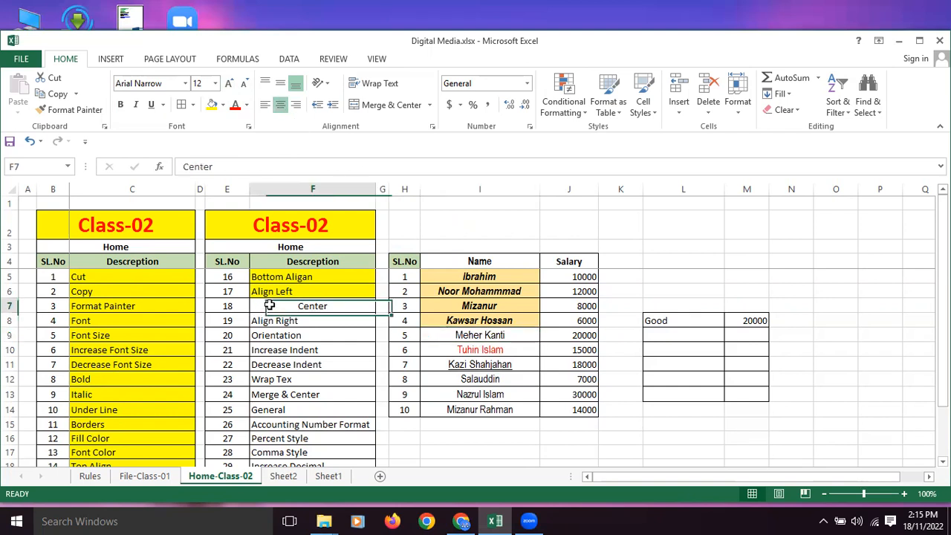
{"action": "left_click", "coordinate": [266, 106]}
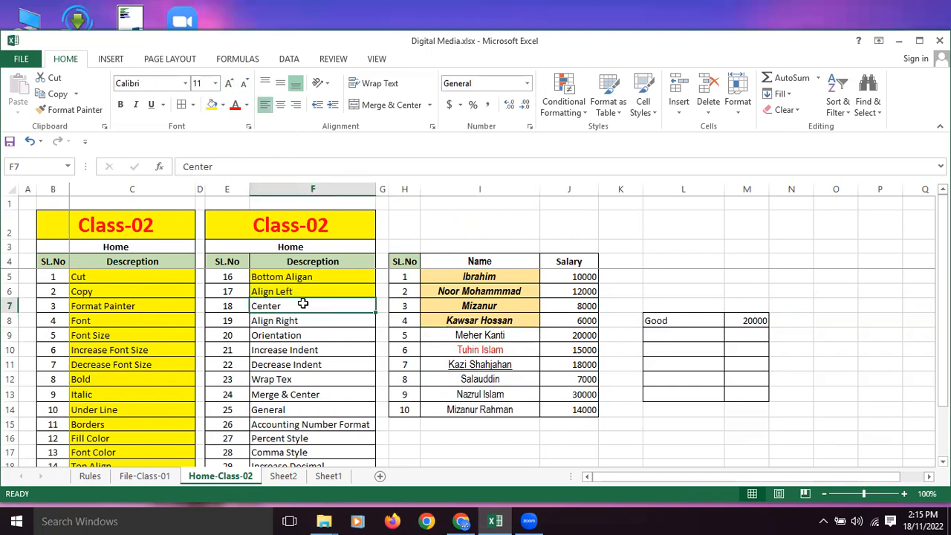
{"action": "left_click_drag", "start_coordinate": [301, 306], "coordinate": [303, 320]}
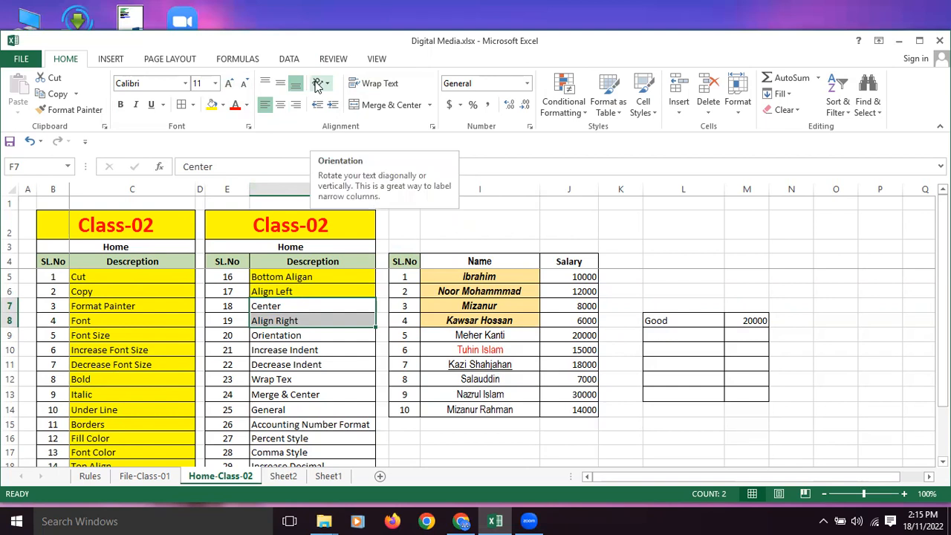
{"action": "left_click_drag", "start_coordinate": [305, 321], "coordinate": [307, 305]}
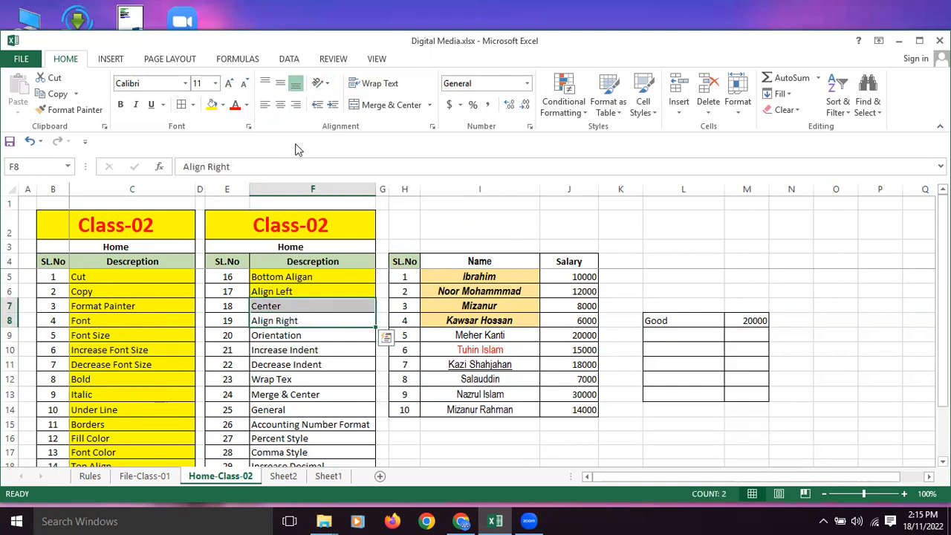
{"action": "left_click", "coordinate": [216, 106]}
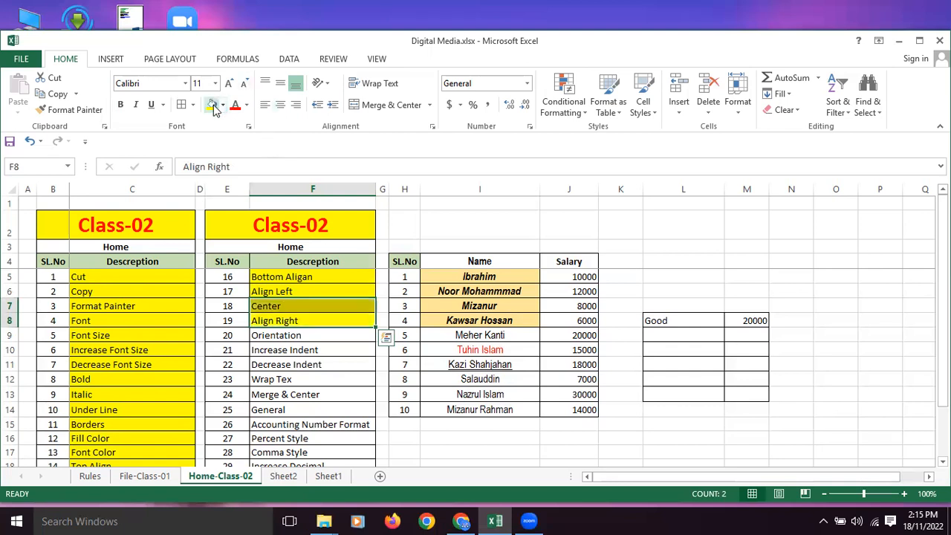
Left-align column I and narrow it until the name in I6 no longer fits.
{"action": "left_click", "coordinate": [287, 336]}
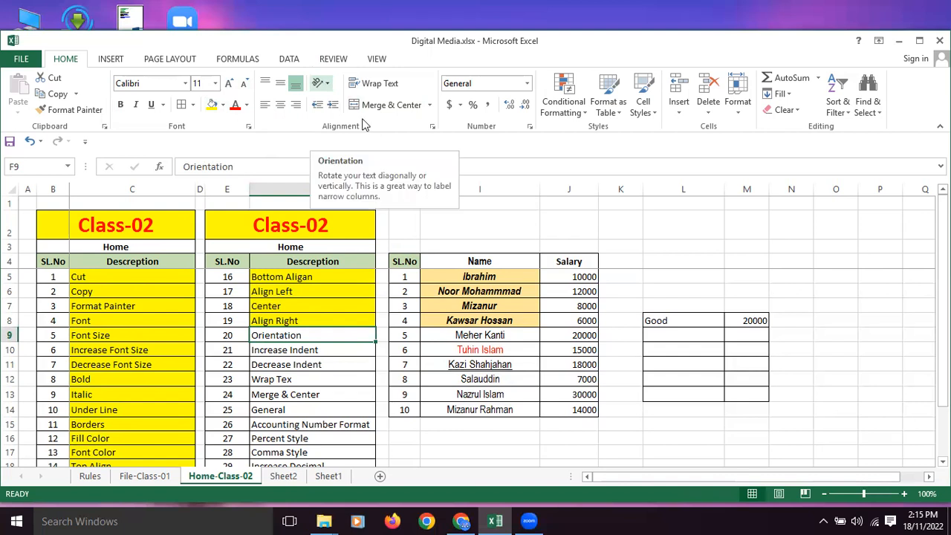
{"action": "left_click", "coordinate": [474, 189]}
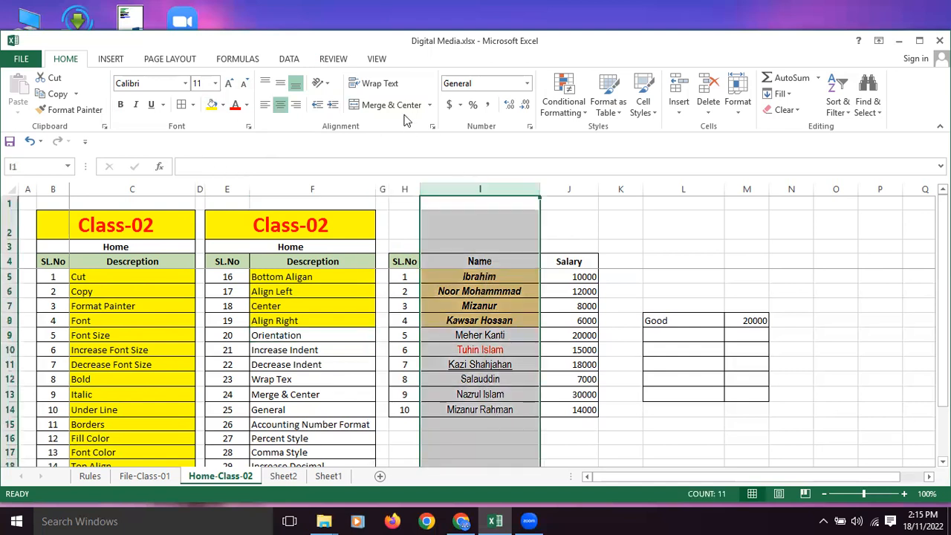
{"action": "left_click", "coordinate": [265, 106]}
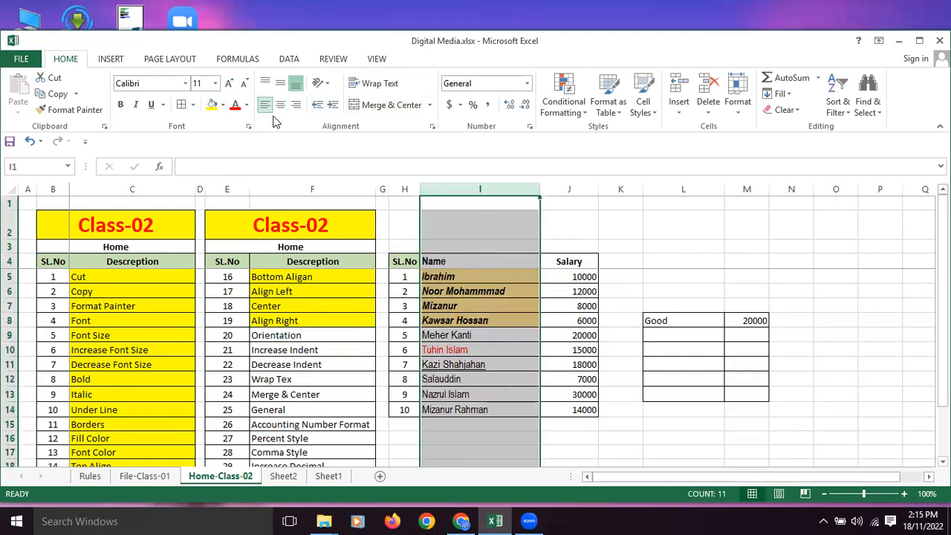
{"action": "left_click", "coordinate": [480, 332]}
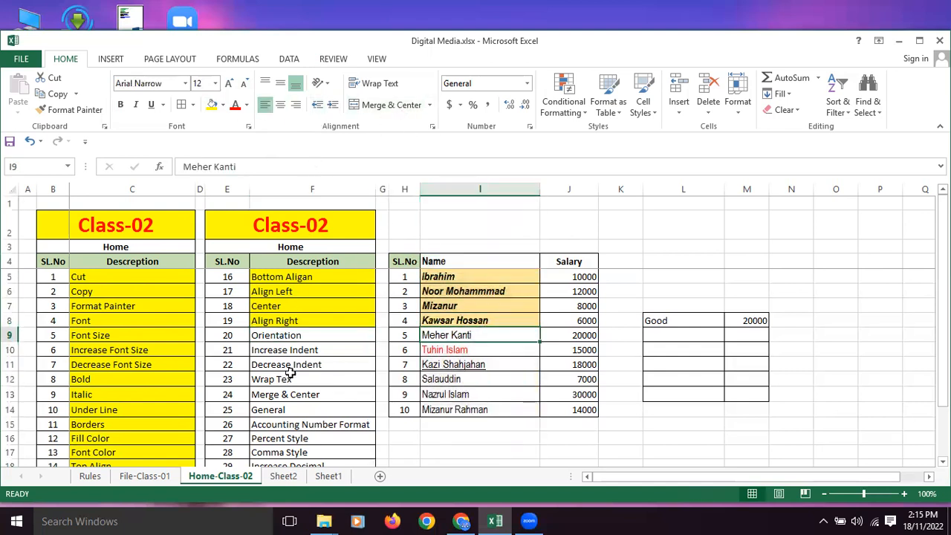
{"action": "left_click", "coordinate": [286, 335]}
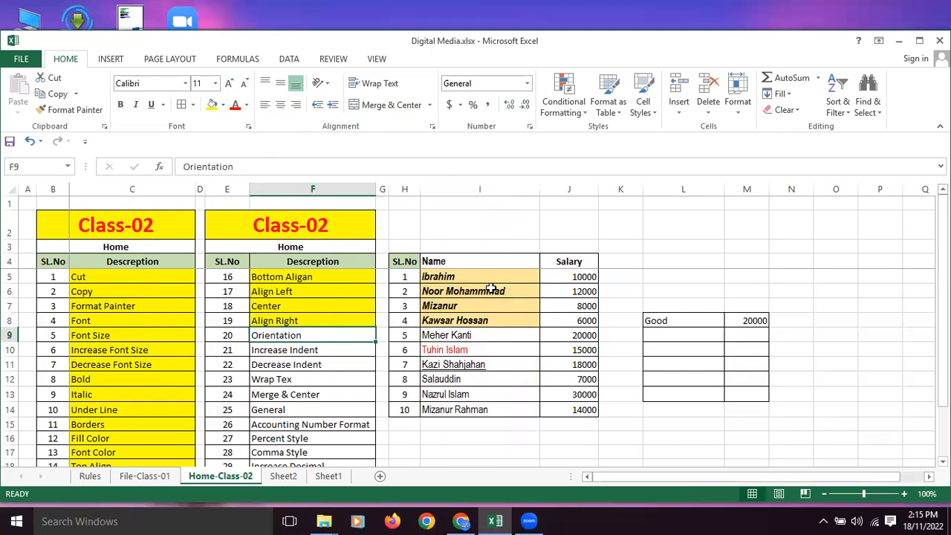
{"action": "left_click_drag", "start_coordinate": [539, 189], "coordinate": [494, 207]}
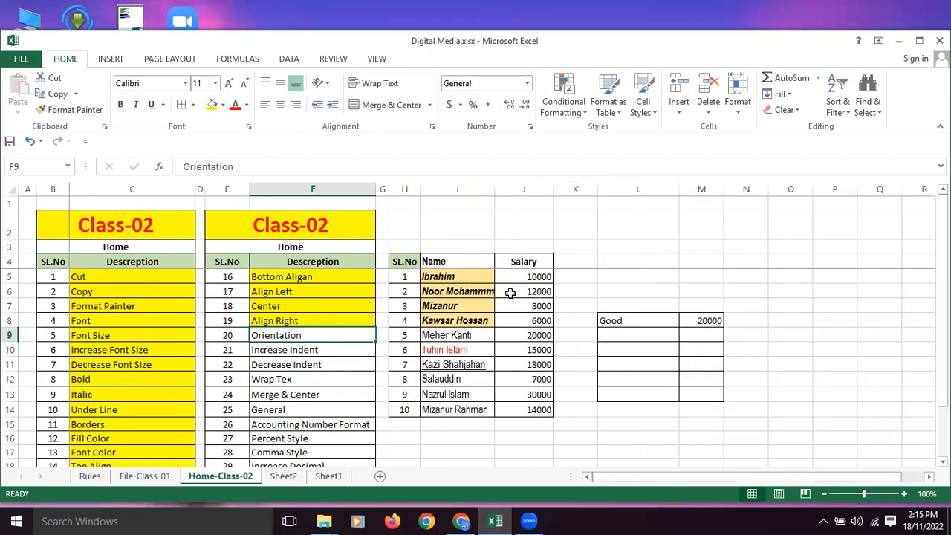
Try the Angle Clockwise and Rotate Text Up orientations on the name in I6, undoing both.
{"action": "left_click", "coordinate": [467, 291]}
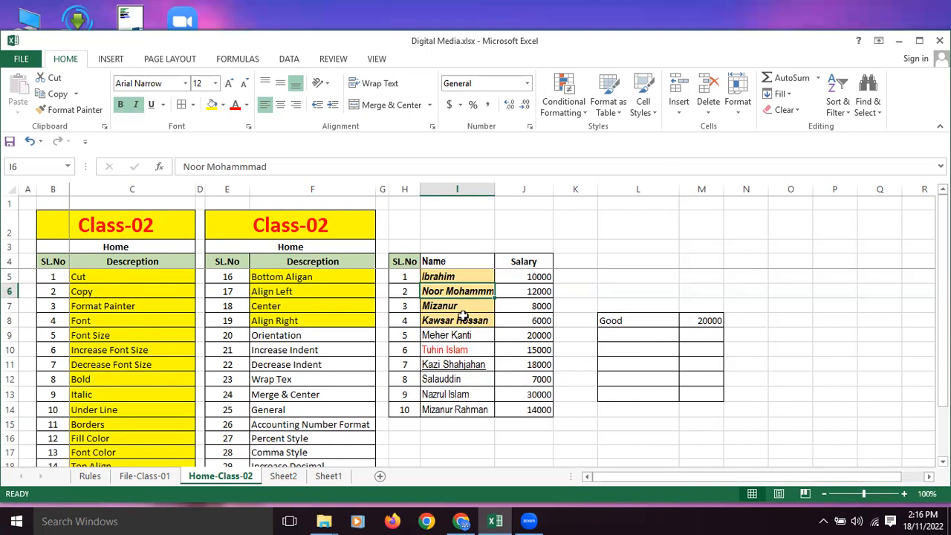
{"action": "left_click", "coordinate": [464, 320]}
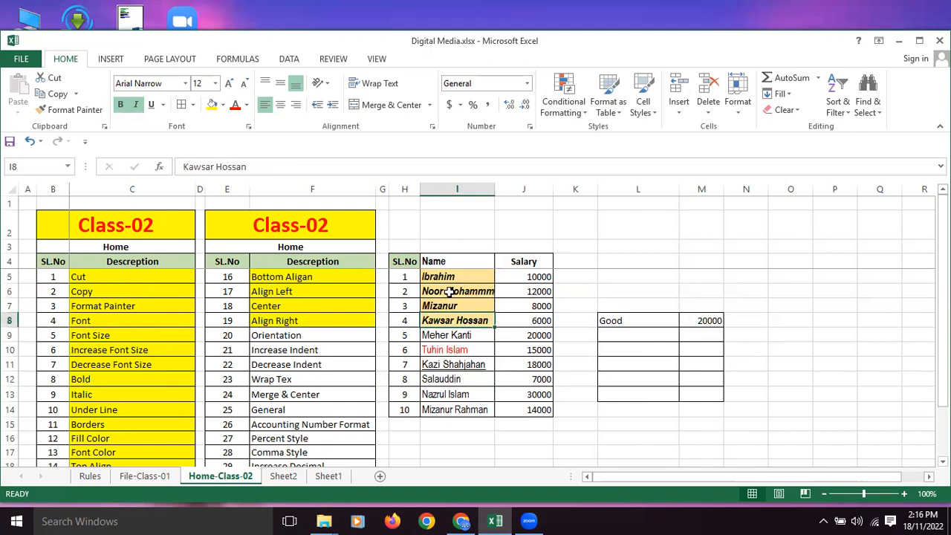
{"action": "left_click", "coordinate": [449, 292]}
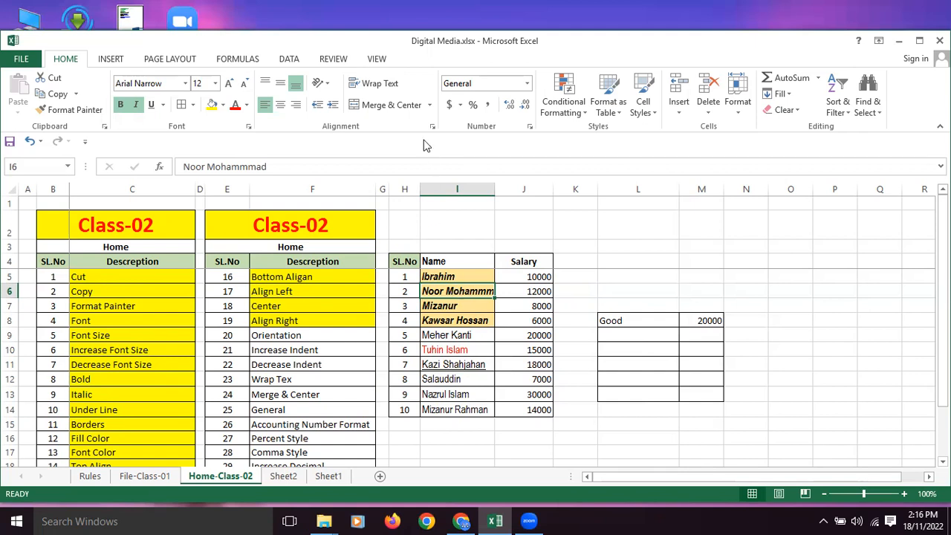
{"action": "left_click", "coordinate": [323, 87]}
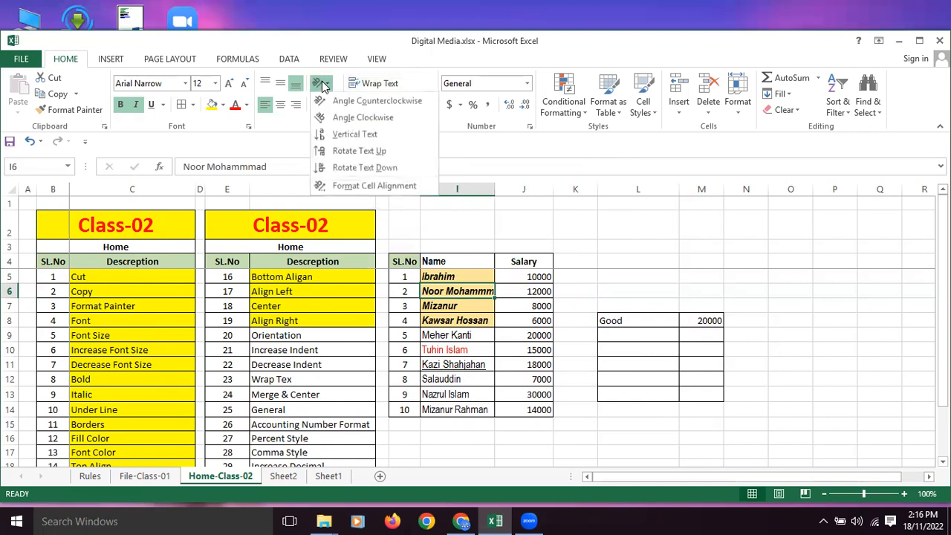
{"action": "left_click", "coordinate": [351, 119]}
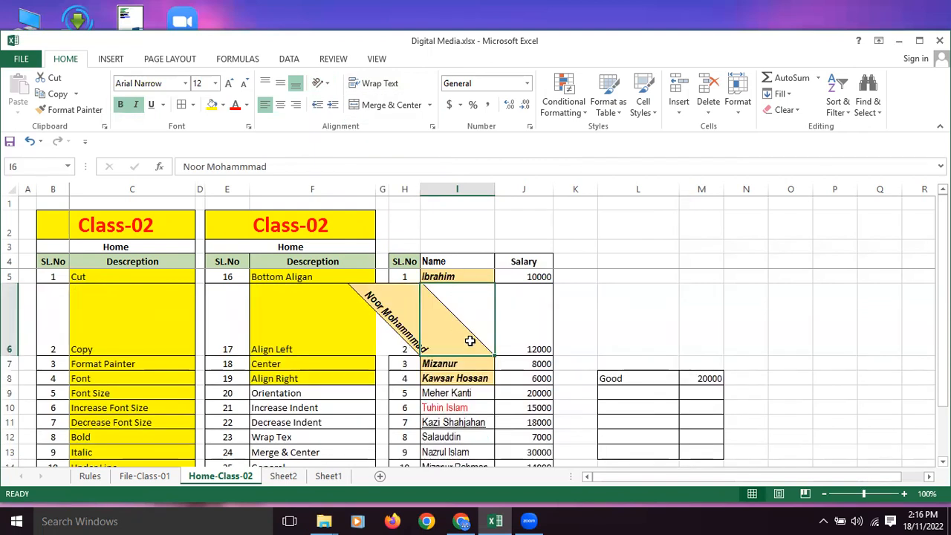
{"action": "left_click", "coordinate": [321, 83]}
{"action": "left_click", "coordinate": [356, 153]}
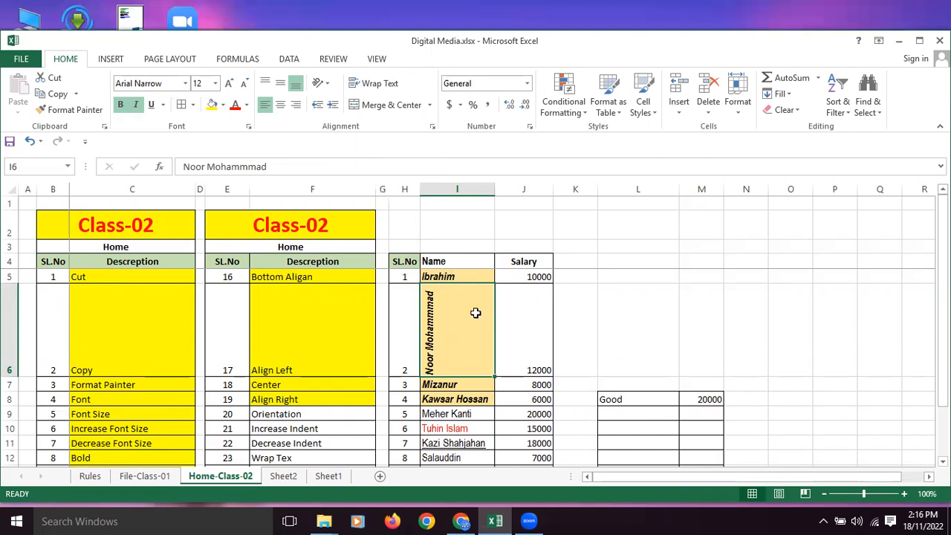
{"action": "left_click", "coordinate": [32, 144]}
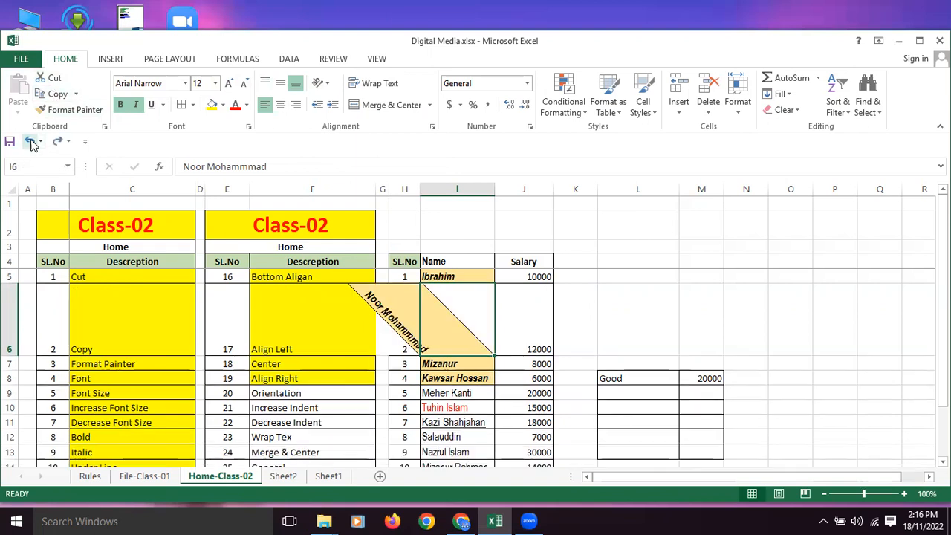
{"action": "left_click", "coordinate": [31, 143]}
Demonstrate Increase Indent and Decrease Indent on the names in I6:I8, returning them to no indent.
{"action": "left_click", "coordinate": [470, 323]}
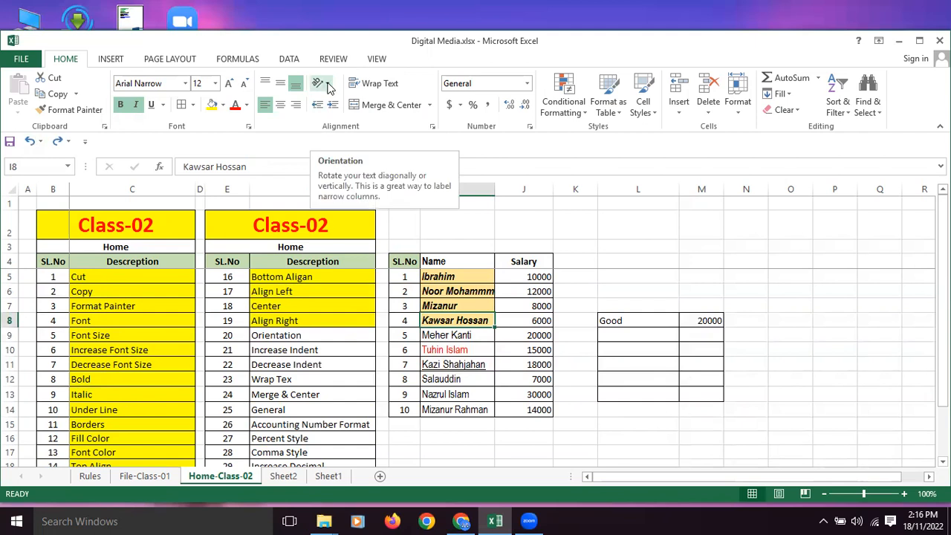
{"action": "left_click", "coordinate": [442, 294]}
{"action": "left_click_drag", "start_coordinate": [441, 294], "coordinate": [455, 321]}
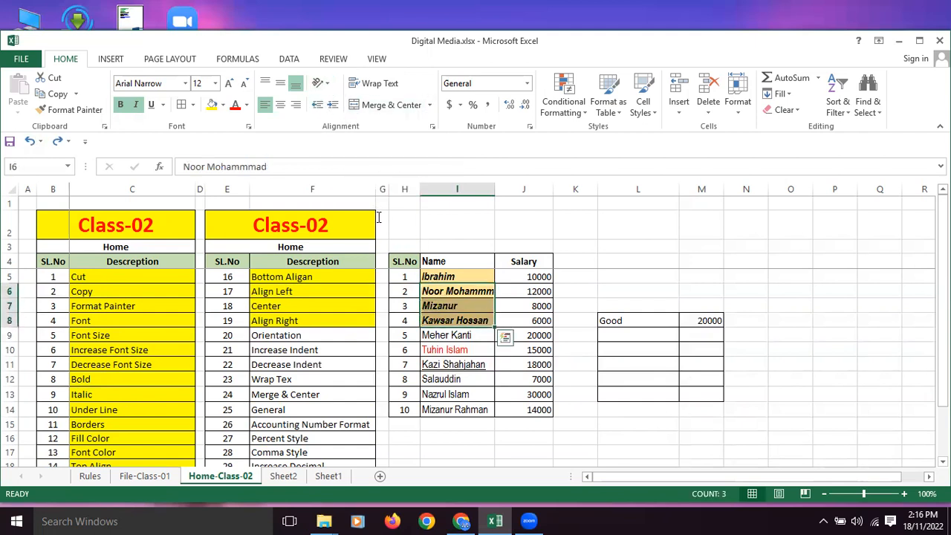
{"action": "left_click", "coordinate": [336, 109]}
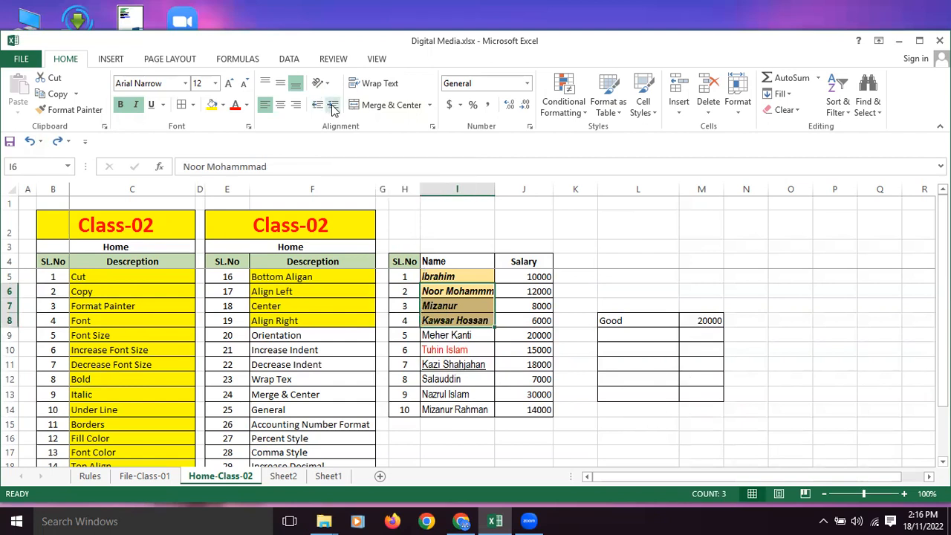
{"action": "left_click", "coordinate": [333, 108]}
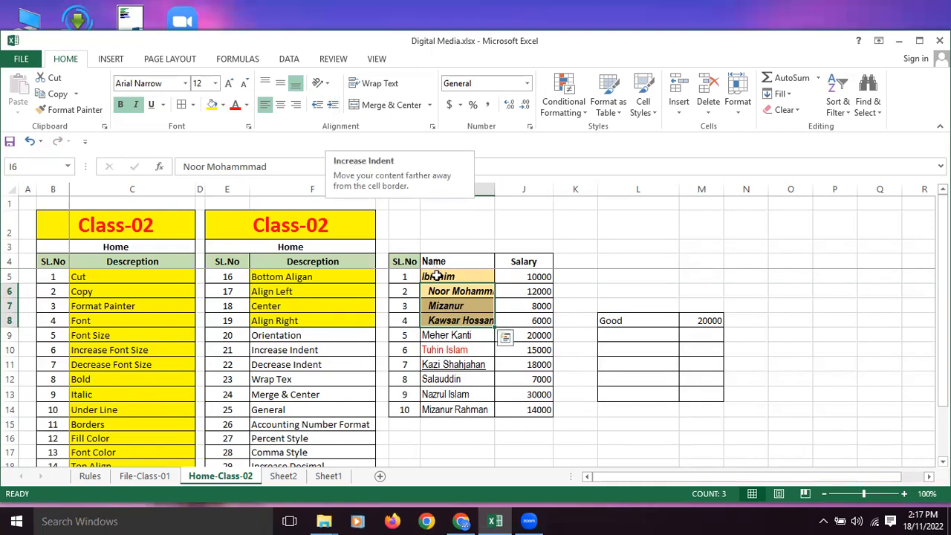
{"action": "left_click", "coordinate": [317, 106]}
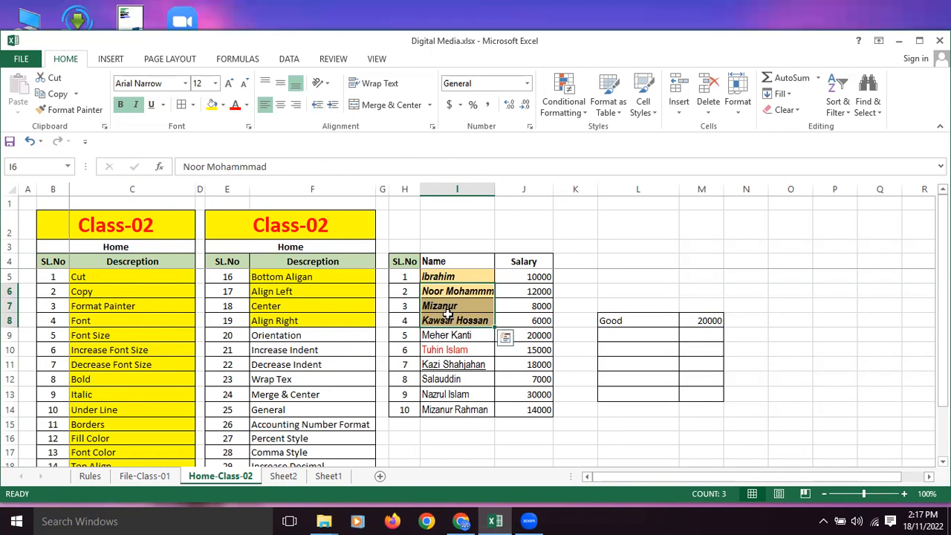
Highlight the Orientation, Increase Indent and Decrease Indent entries in F9:F11 with yellow fill.
{"action": "left_click_drag", "start_coordinate": [310, 336], "coordinate": [308, 364]}
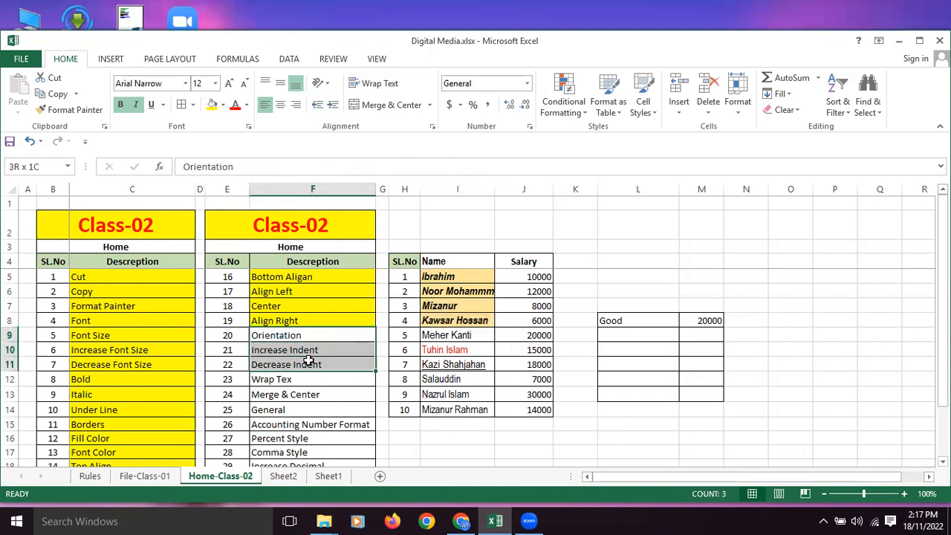
{"action": "left_click", "coordinate": [212, 104]}
{"action": "scroll", "coordinate": [494, 345], "scroll_direction": "down", "scroll_amount": 1}
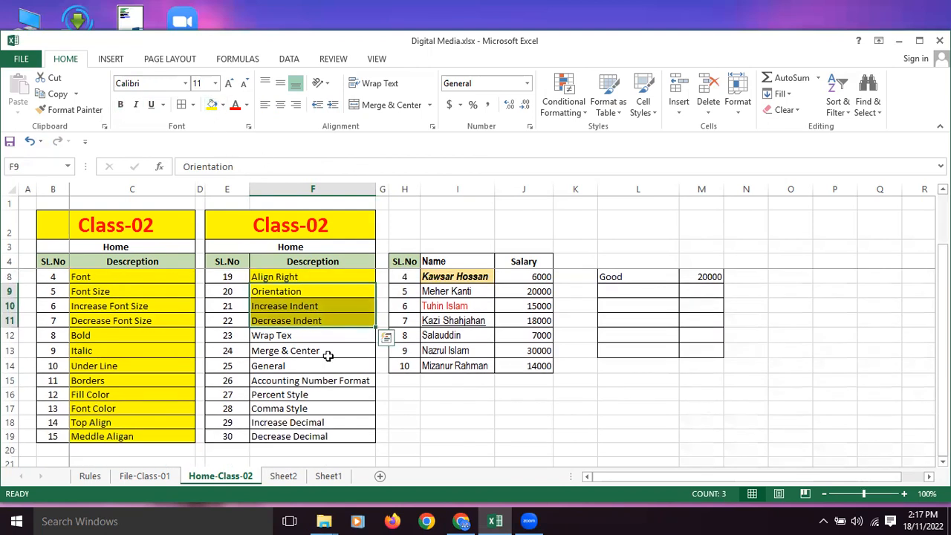
Widen column I to fit the full name in I6, and narrow it again until that name is cut off.
{"action": "left_click", "coordinate": [290, 336]}
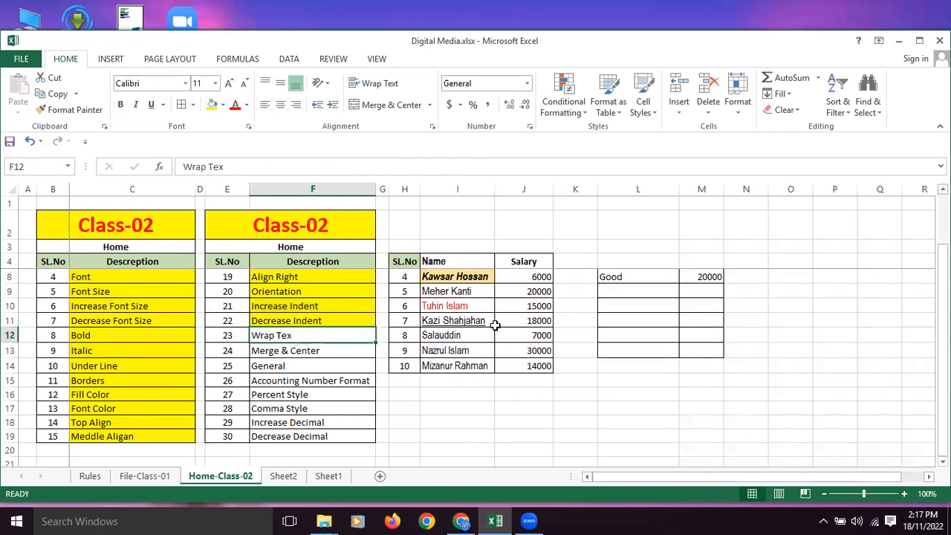
{"action": "left_click", "coordinate": [470, 320]}
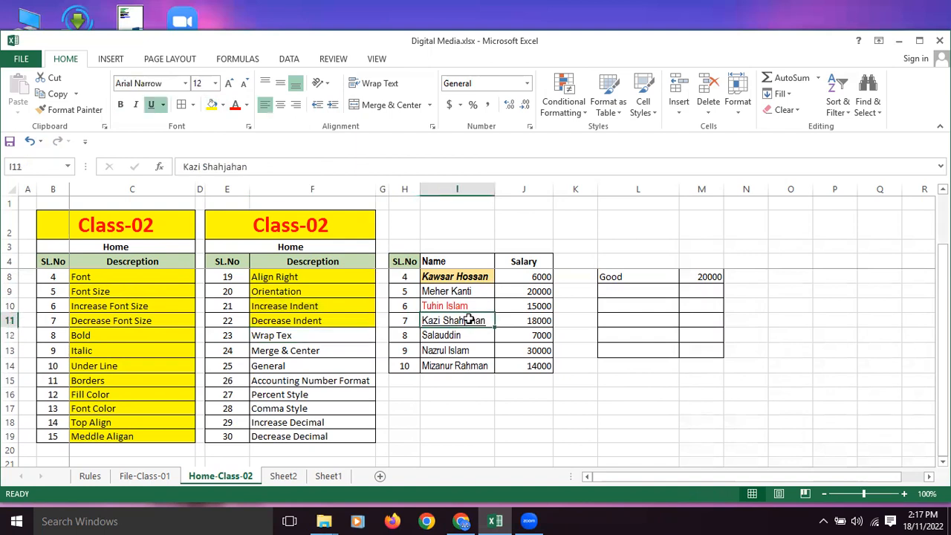
{"action": "scroll", "coordinate": [465, 316], "scroll_direction": "up", "scroll_amount": 1}
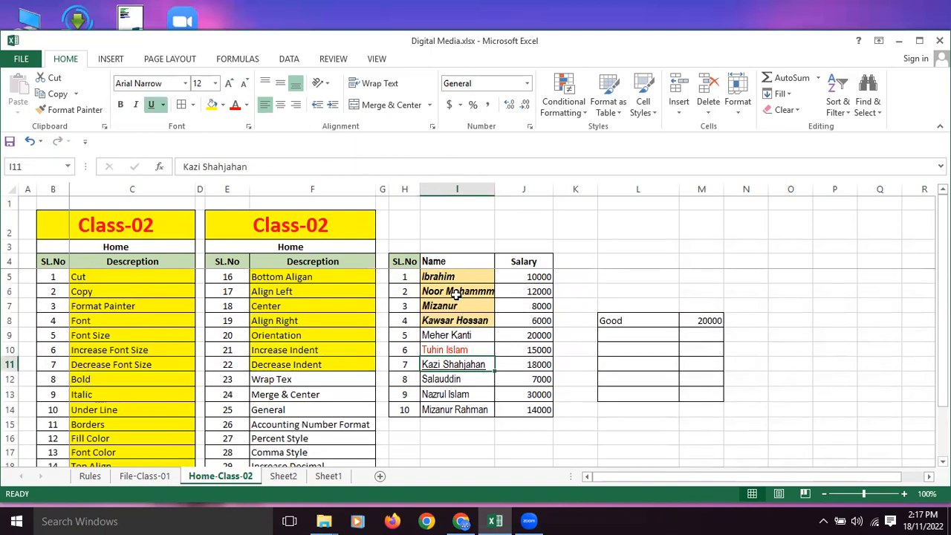
{"action": "left_click", "coordinate": [457, 294]}
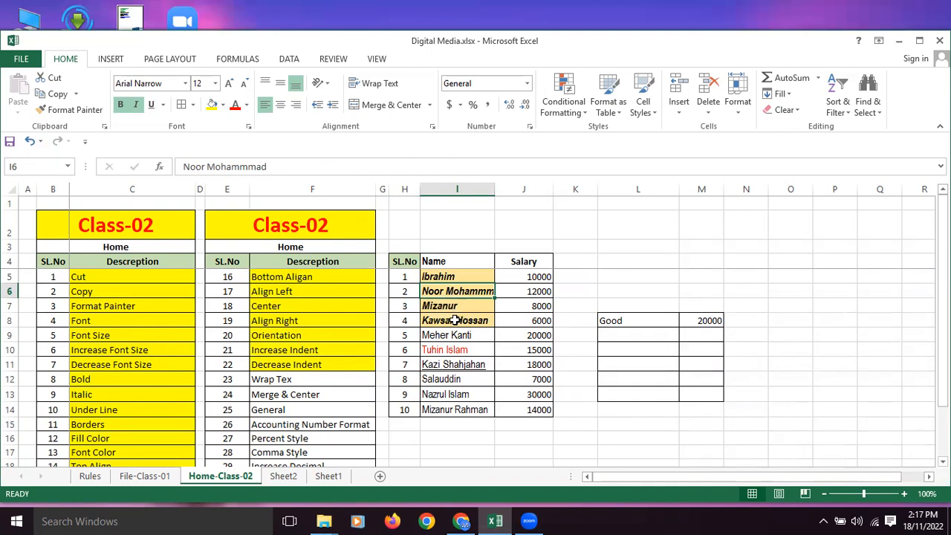
{"action": "left_click", "coordinate": [454, 320]}
{"action": "left_click_drag", "start_coordinate": [497, 191], "coordinate": [523, 195]}
{"action": "left_click", "coordinate": [472, 291]}
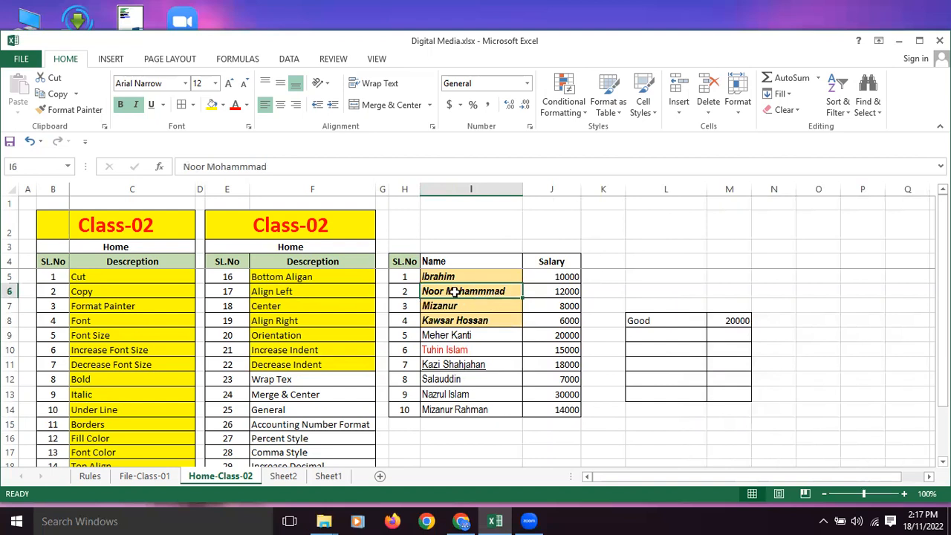
{"action": "left_click_drag", "start_coordinate": [521, 191], "coordinate": [498, 205]}
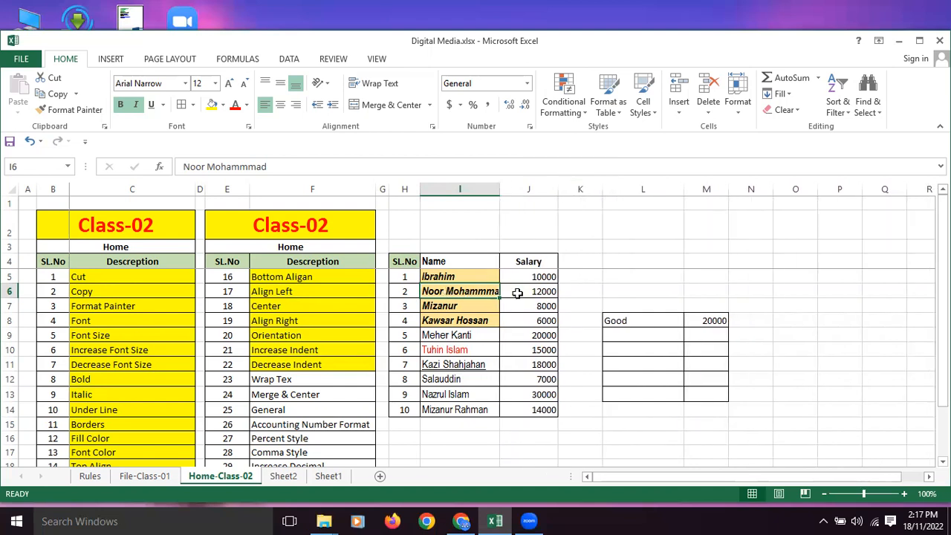
Apply Wrap Text to the name in I6.
{"action": "left_click", "coordinate": [469, 360]}
{"action": "left_click", "coordinate": [456, 291]}
{"action": "left_click", "coordinate": [377, 86]}
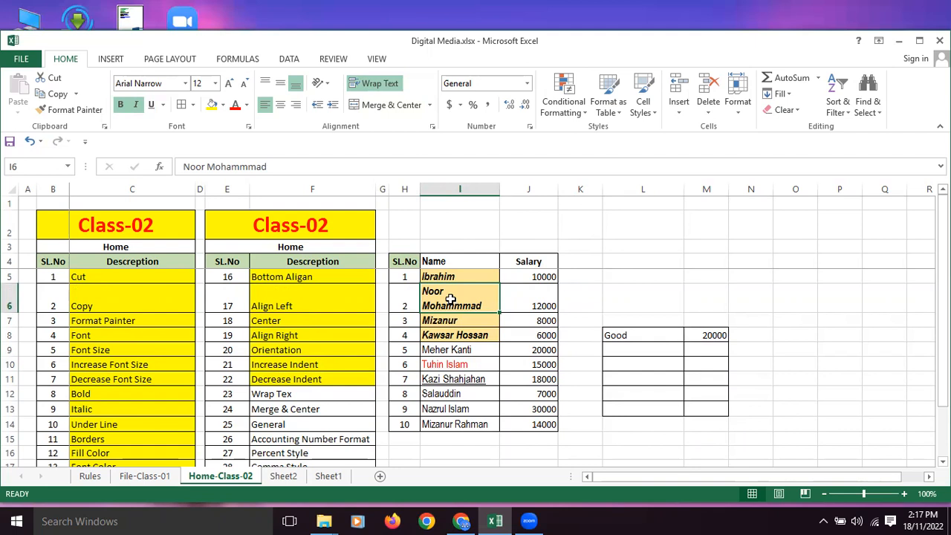
Highlight the Wrap Tex entry in F12 with yellow fill.
{"action": "left_click", "coordinate": [301, 392]}
{"action": "left_click", "coordinate": [211, 104]}
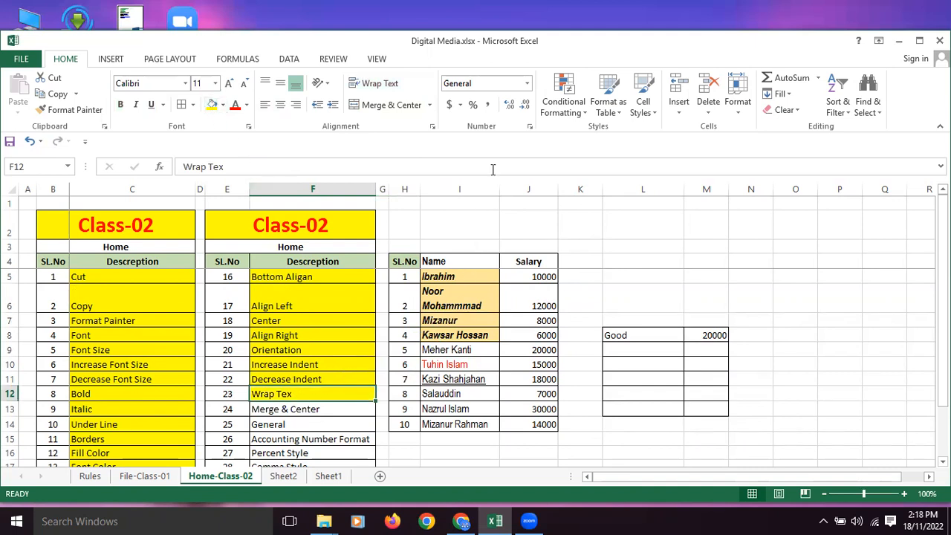
Remove Wrap Text from the name in I6 and autofit column I to its contents.
{"action": "left_click", "coordinate": [444, 298]}
{"action": "left_click", "coordinate": [384, 84]}
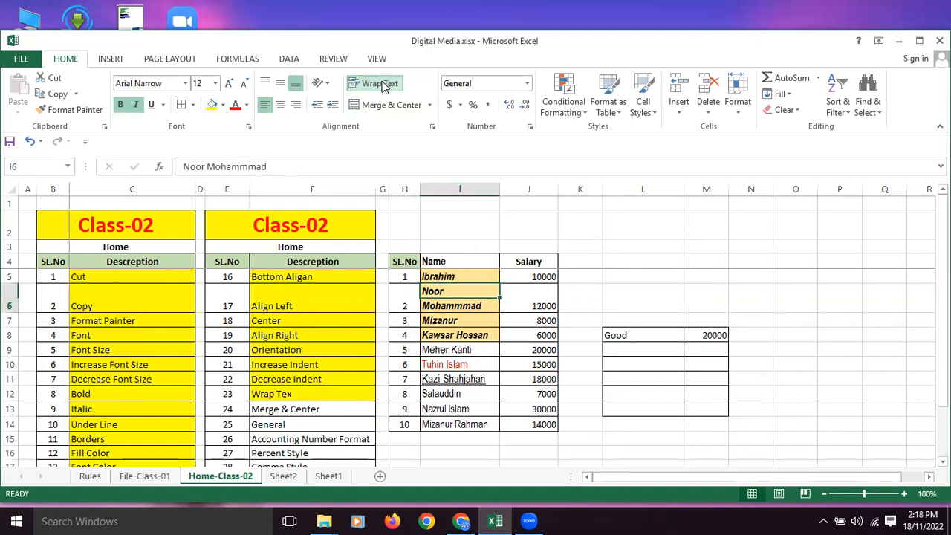
{"action": "left_click", "coordinate": [385, 85]}
{"action": "double_click", "coordinate": [499, 188]}
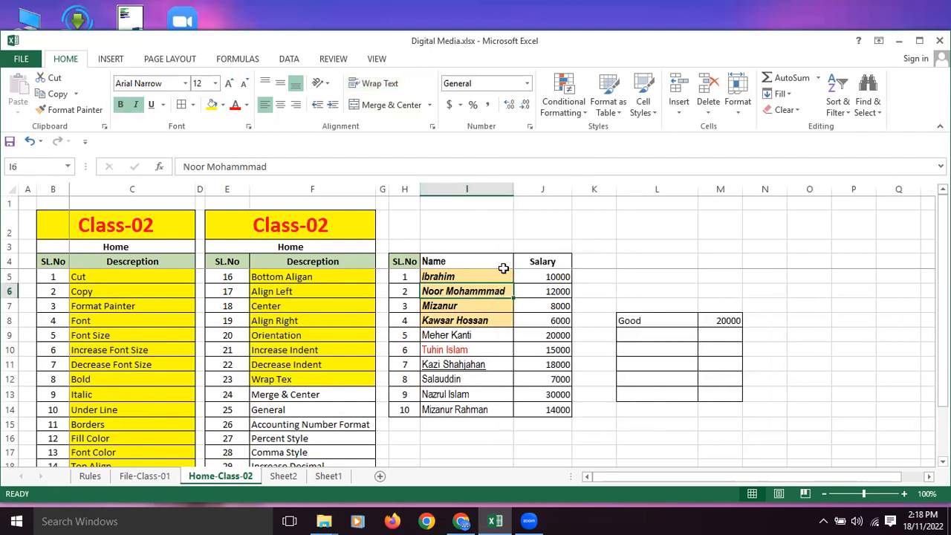
{"action": "left_click", "coordinate": [468, 317]}
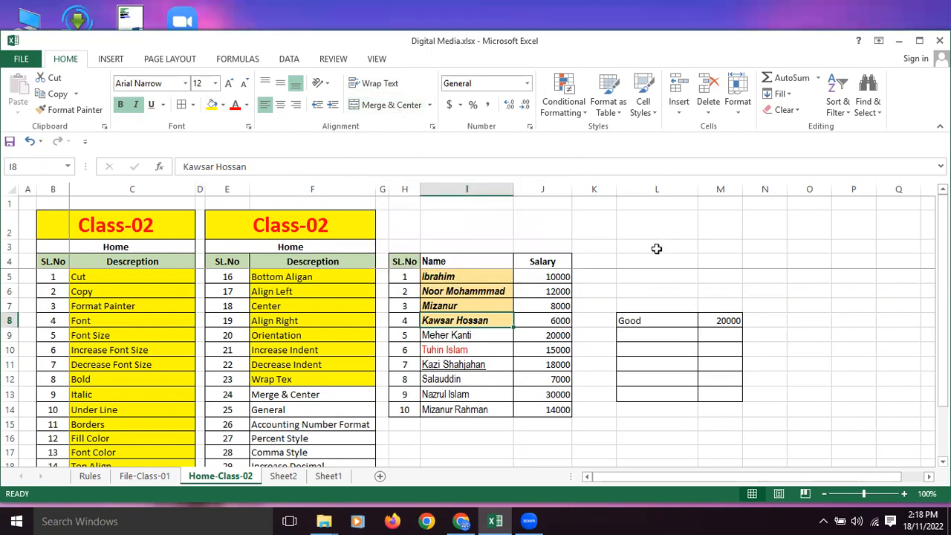
Enter the sample text "Good Food ball" in L6.
{"action": "left_click", "coordinate": [657, 247]}
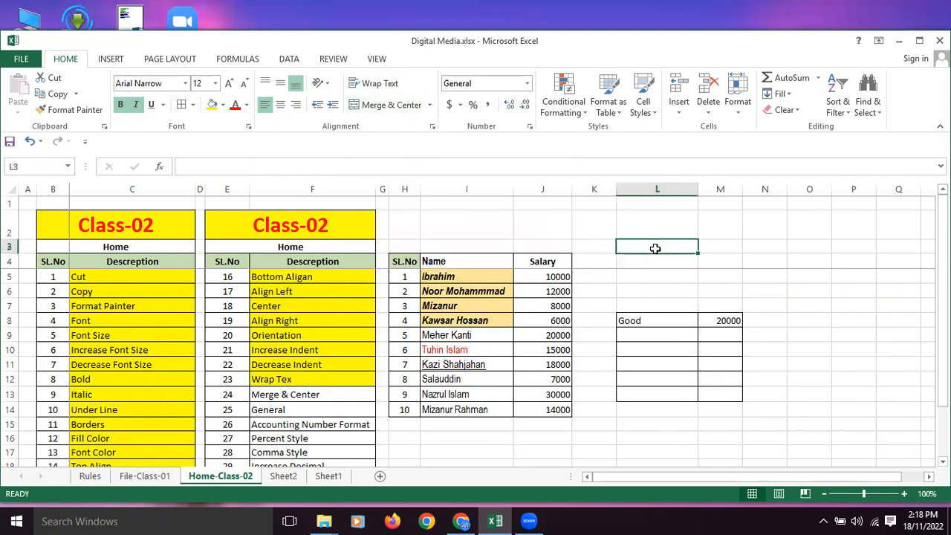
{"action": "left_click", "coordinate": [650, 290]}
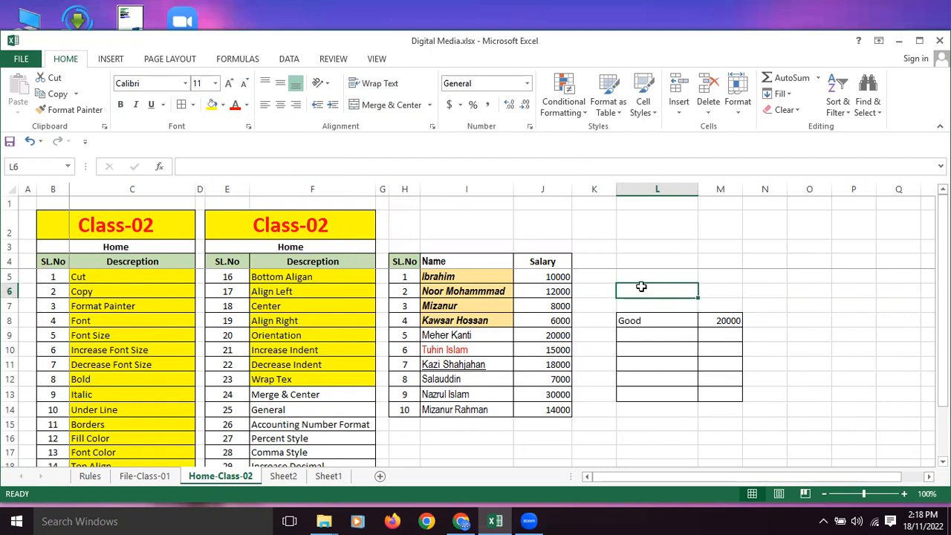
{"action": "type", "text": "Goog"}
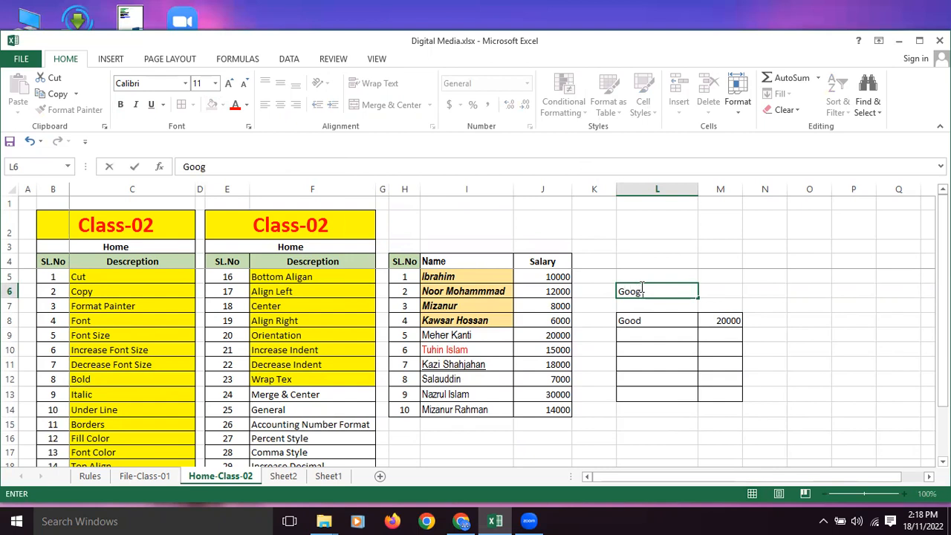
{"action": "left_click", "coordinate": [680, 319]}
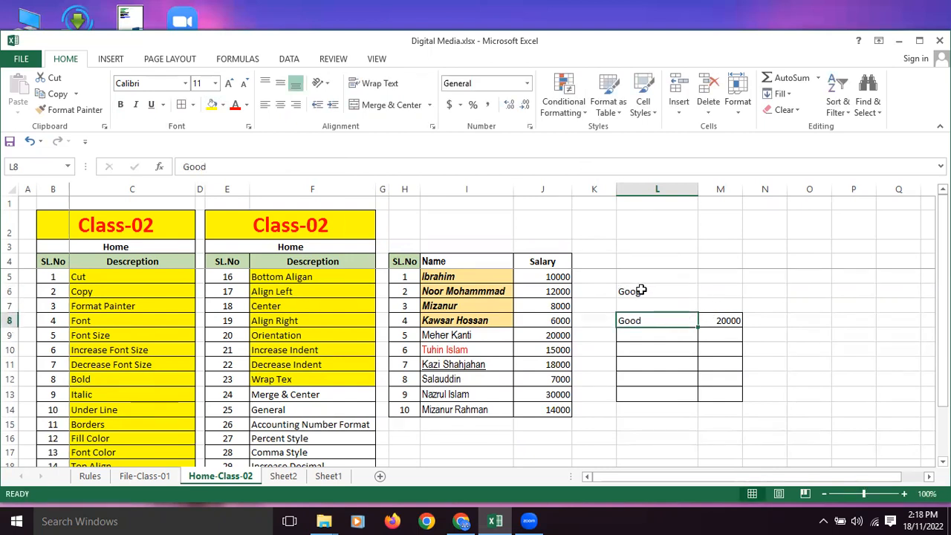
{"action": "double_click", "coordinate": [641, 290]}
{"action": "key", "text": "BackSpace"}
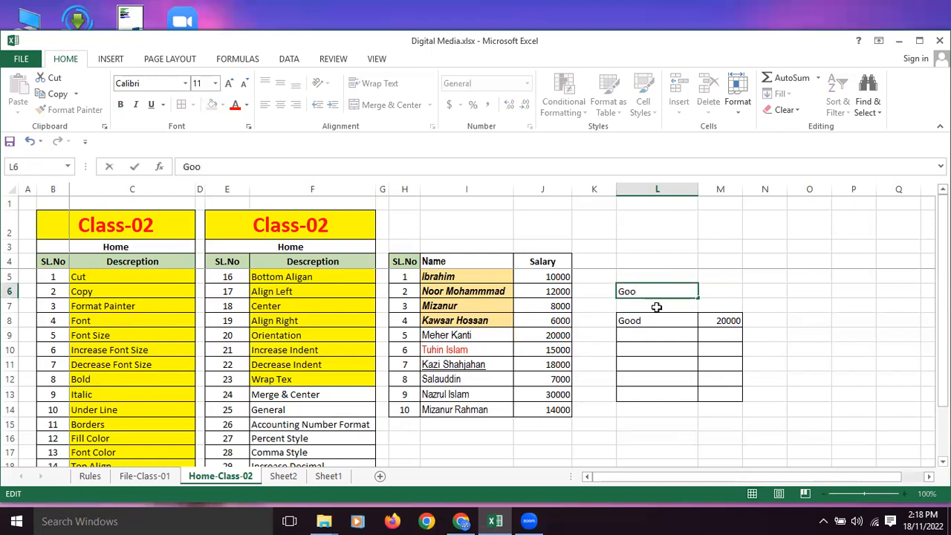
{"action": "type", "text": "d Food ball"}
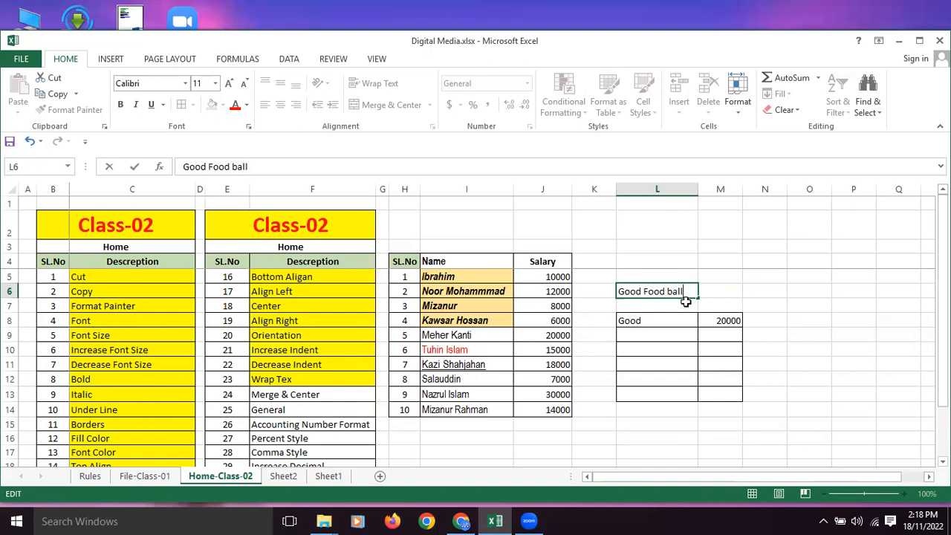
{"action": "left_click", "coordinate": [677, 306]}
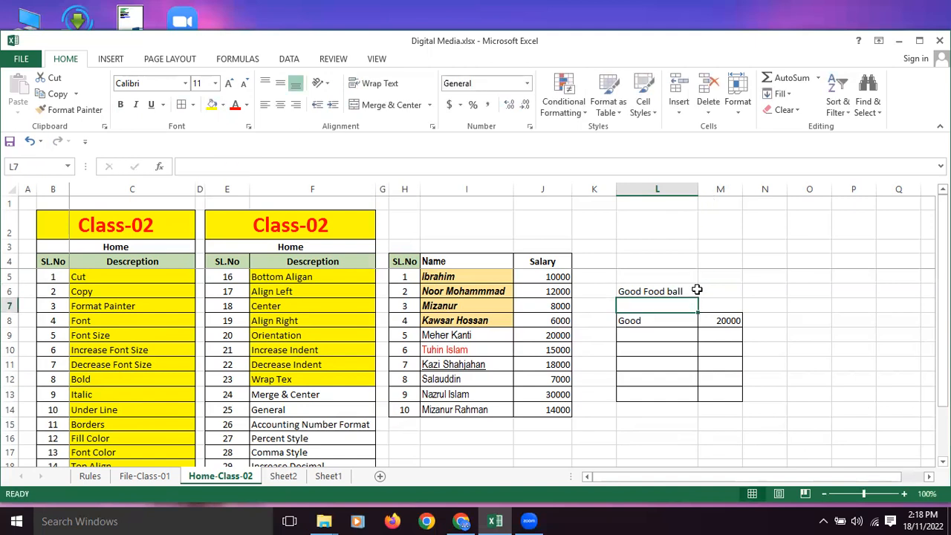
Extend the text in L6 to read "Good ,Food ball ,Cricket".
{"action": "double_click", "coordinate": [638, 293]}
{"action": "left_click", "coordinate": [644, 291]}
{"action": "type", "text": ","}
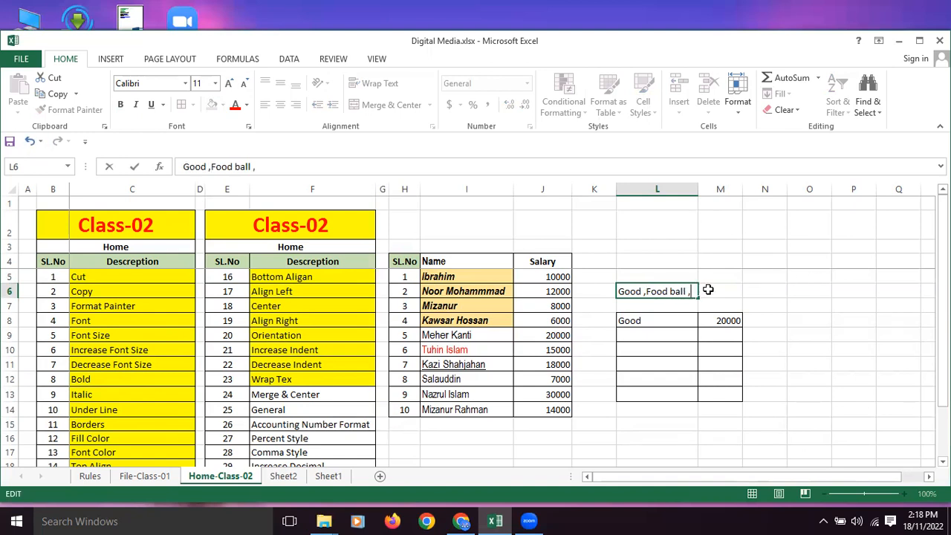
{"action": "type", "text": ",Cricket"}
{"action": "left_click", "coordinate": [865, 316]}
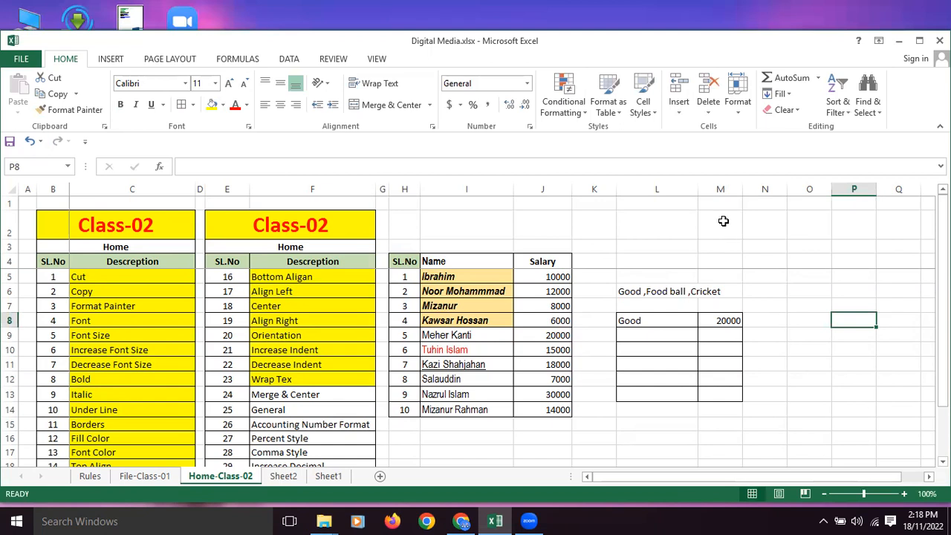
Merge and center the sample text across L6:M6.
{"action": "left_click", "coordinate": [723, 291]}
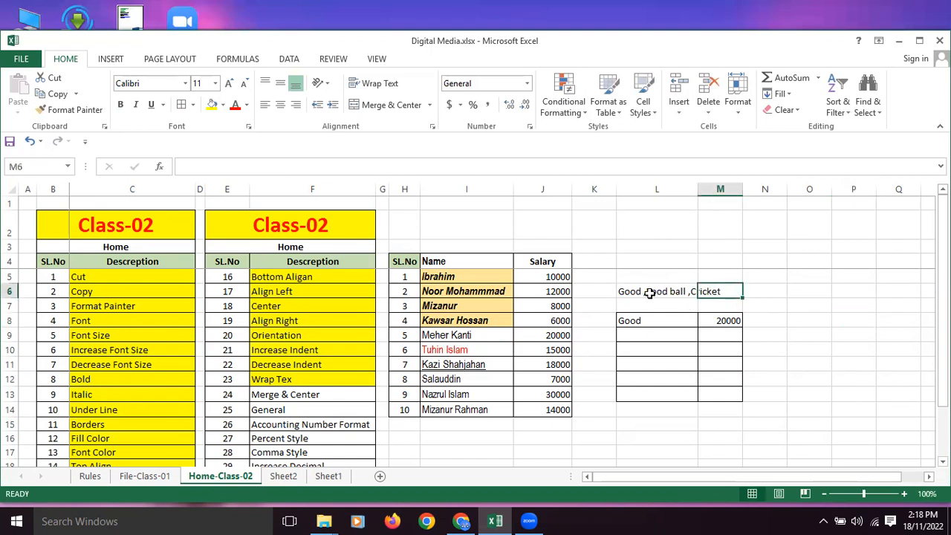
{"action": "left_click", "coordinate": [793, 316]}
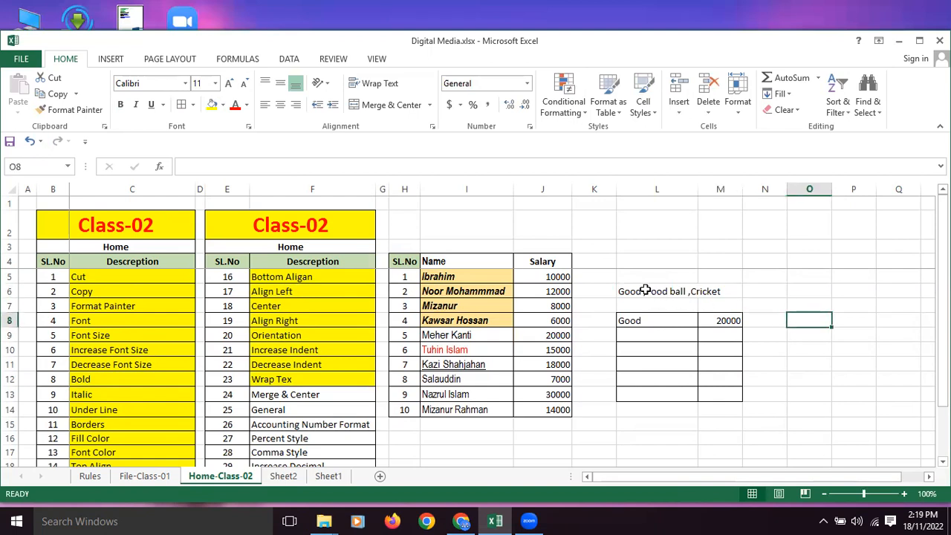
{"action": "left_click_drag", "start_coordinate": [628, 292], "coordinate": [703, 291]}
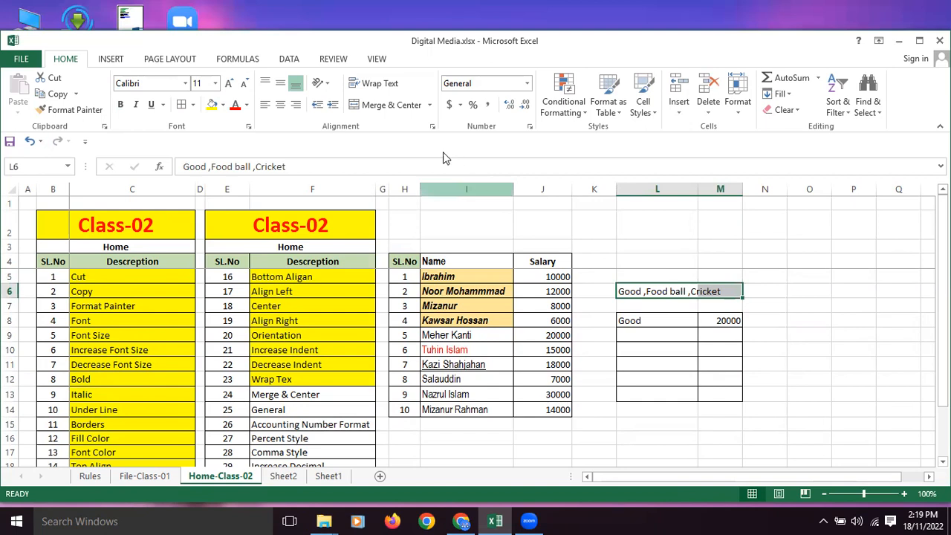
{"action": "left_click", "coordinate": [394, 105]}
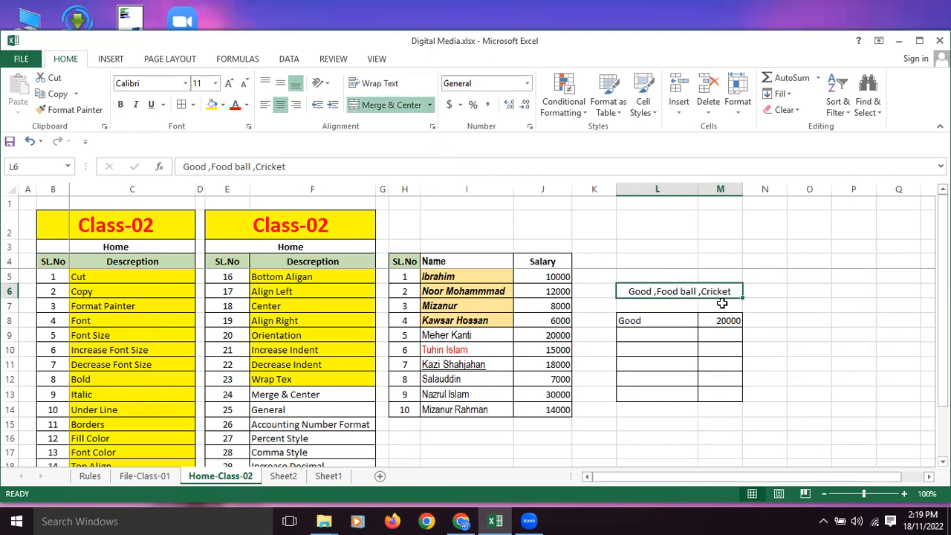
{"action": "scroll", "coordinate": [702, 305], "scroll_direction": "down", "scroll_amount": 1}
{"action": "scroll", "coordinate": [691, 310], "scroll_direction": "up", "scroll_amount": 1}
{"action": "left_click", "coordinate": [703, 333]}
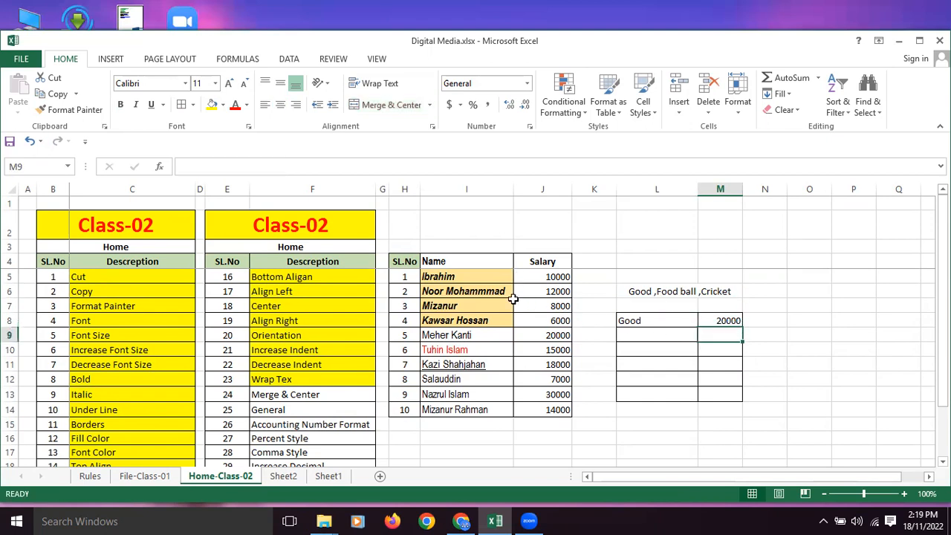
Apply the Currency number format to the salaries in J5:J14, and return them to General.
{"action": "left_click", "coordinate": [528, 84]}
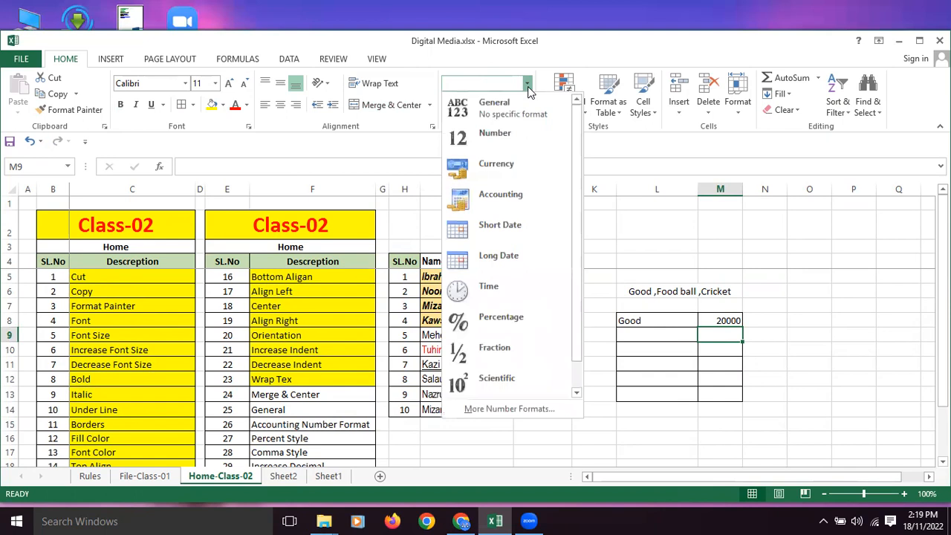
{"action": "left_click", "coordinate": [680, 258]}
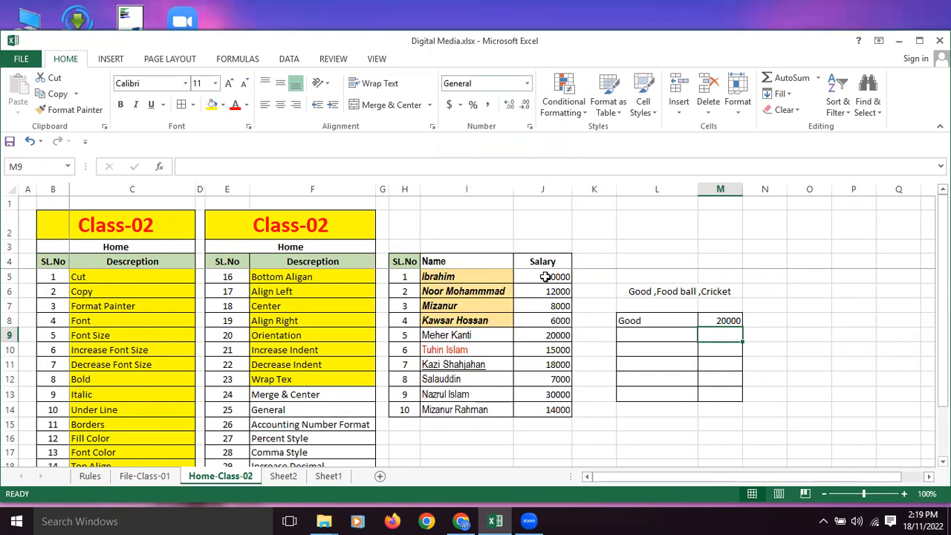
{"action": "left_click_drag", "start_coordinate": [544, 275], "coordinate": [552, 410]}
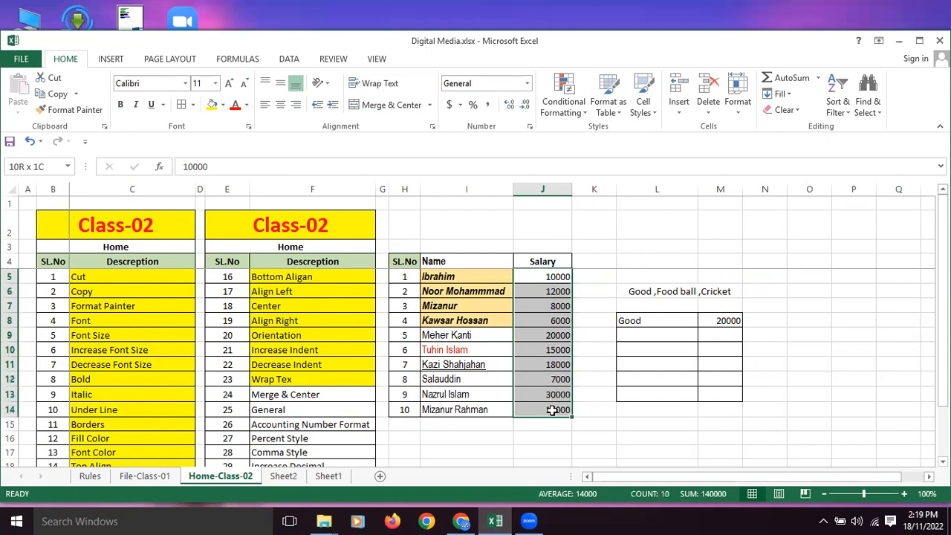
{"action": "left_click", "coordinate": [527, 84]}
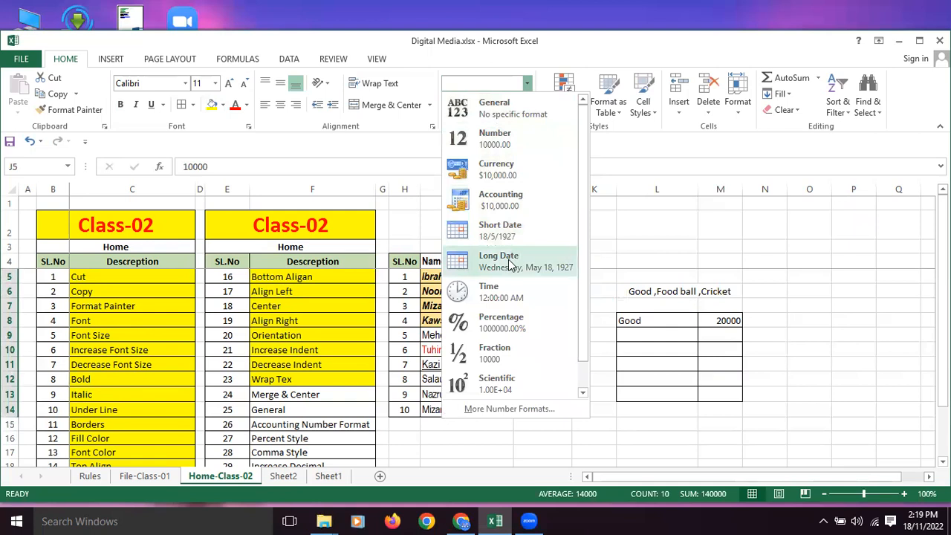
{"action": "left_click", "coordinate": [503, 177]}
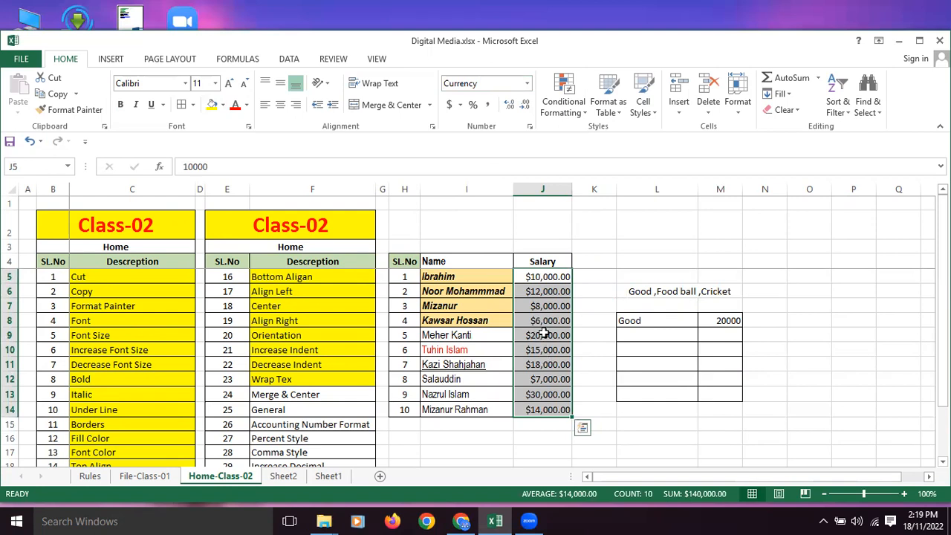
{"action": "left_click", "coordinate": [526, 83]}
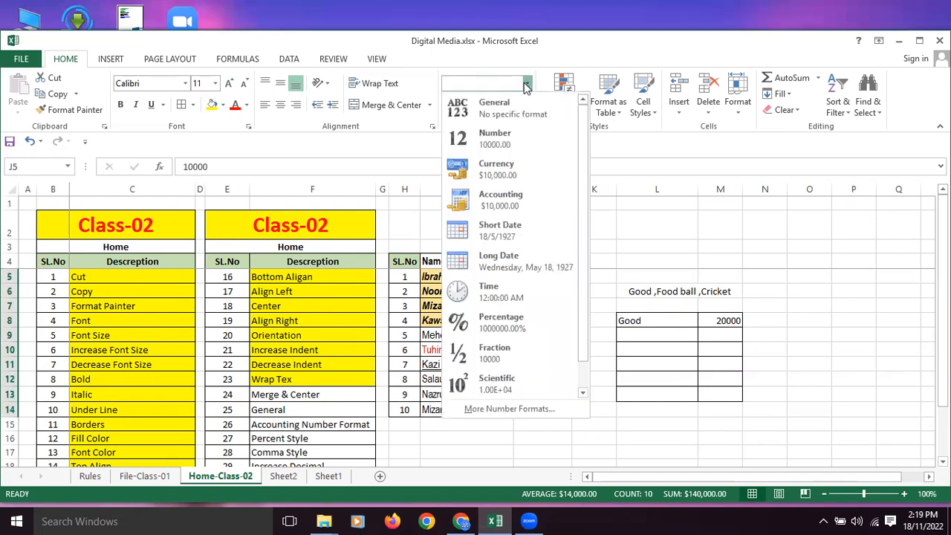
{"action": "left_click", "coordinate": [499, 110]}
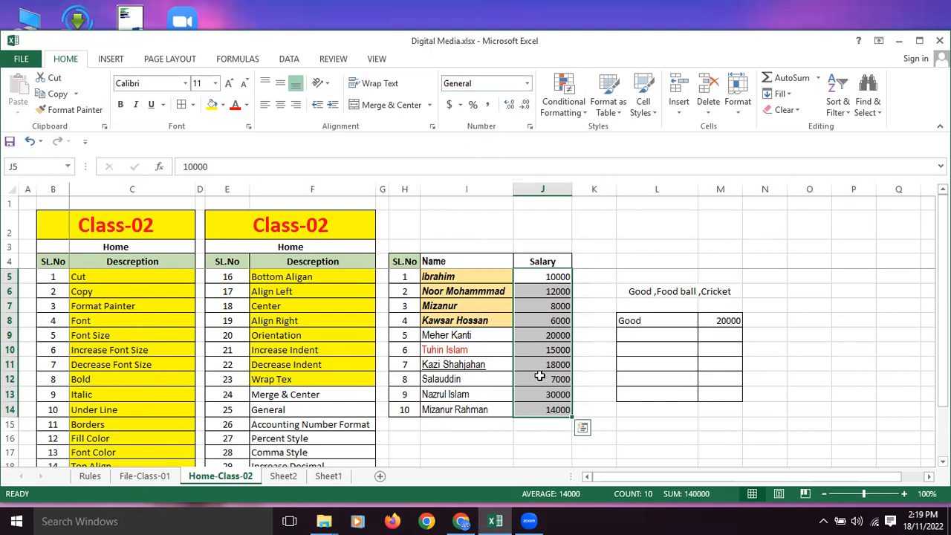
Try the Percentage and Short Date number formats on the salaries in J5:J14, and restore the General format.
{"action": "left_click", "coordinate": [527, 83]}
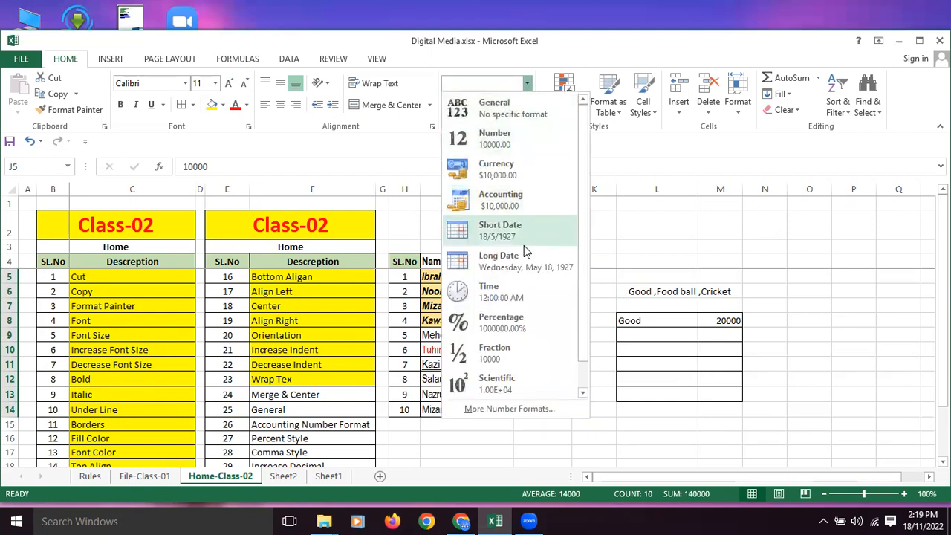
{"action": "scroll", "coordinate": [529, 310], "scroll_direction": "down", "scroll_amount": 1}
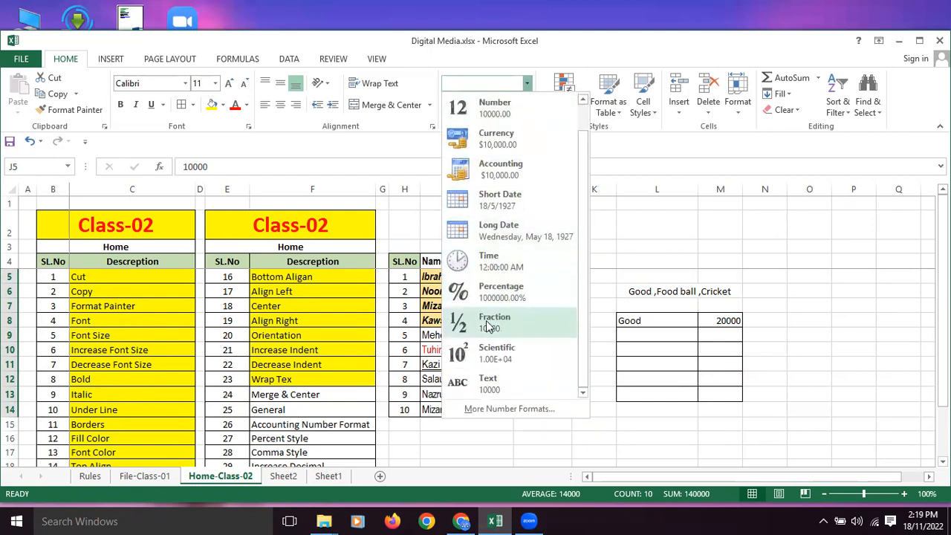
{"action": "left_click", "coordinate": [510, 296]}
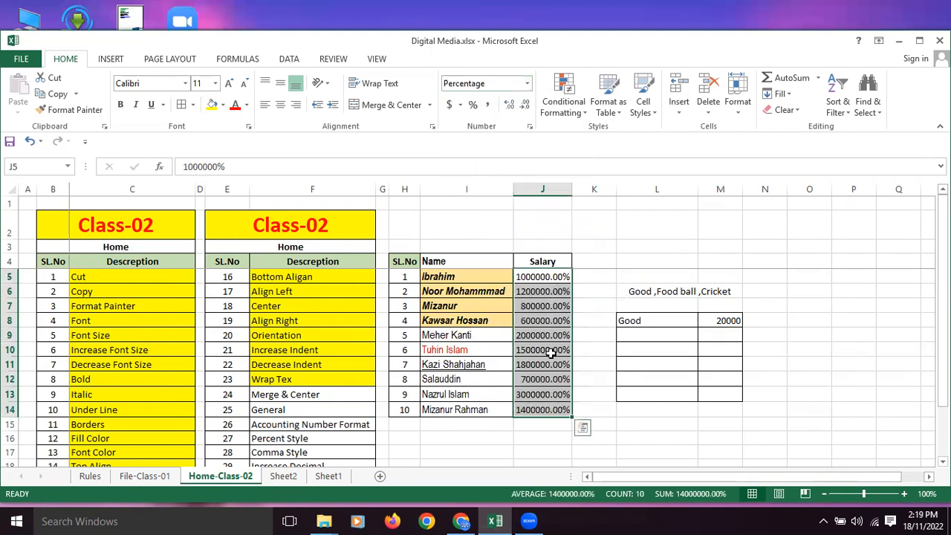
{"action": "left_click", "coordinate": [528, 85]}
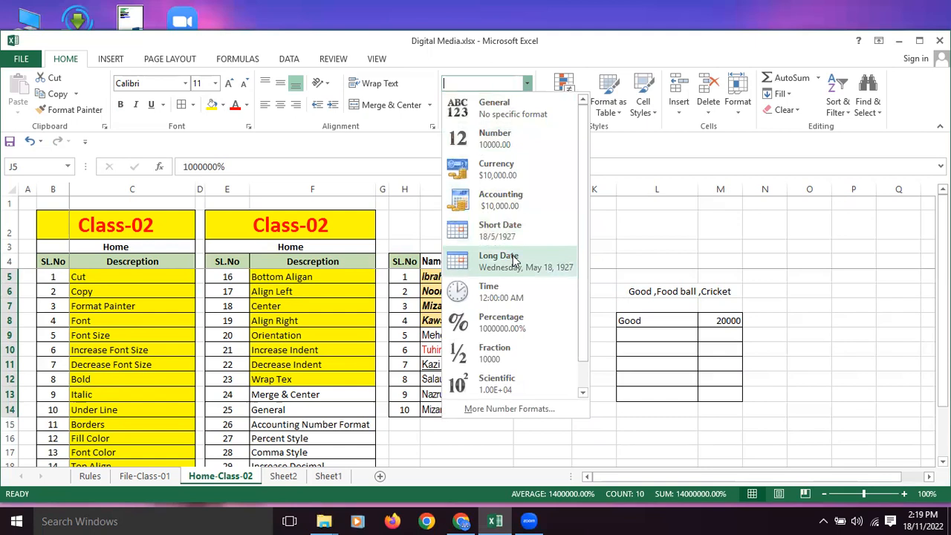
{"action": "left_click", "coordinate": [495, 233]}
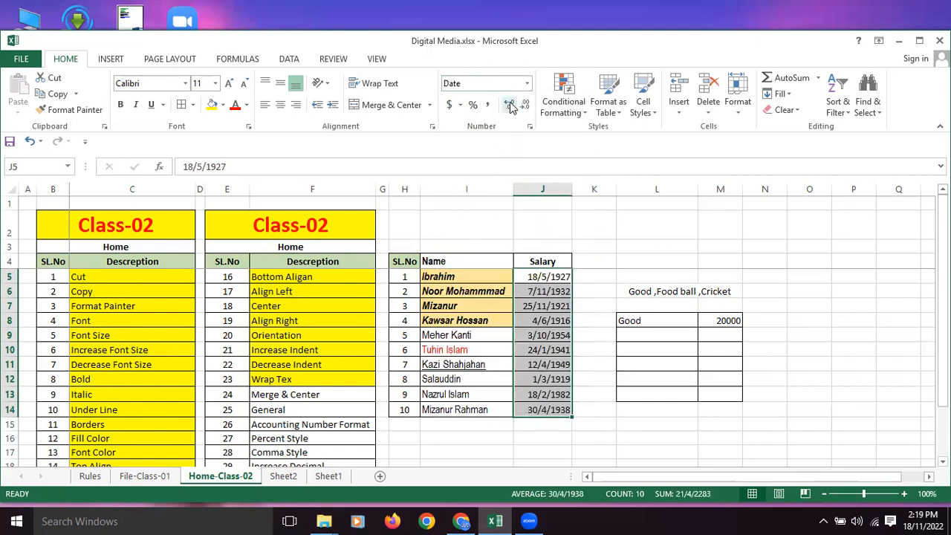
{"action": "left_click", "coordinate": [528, 85]}
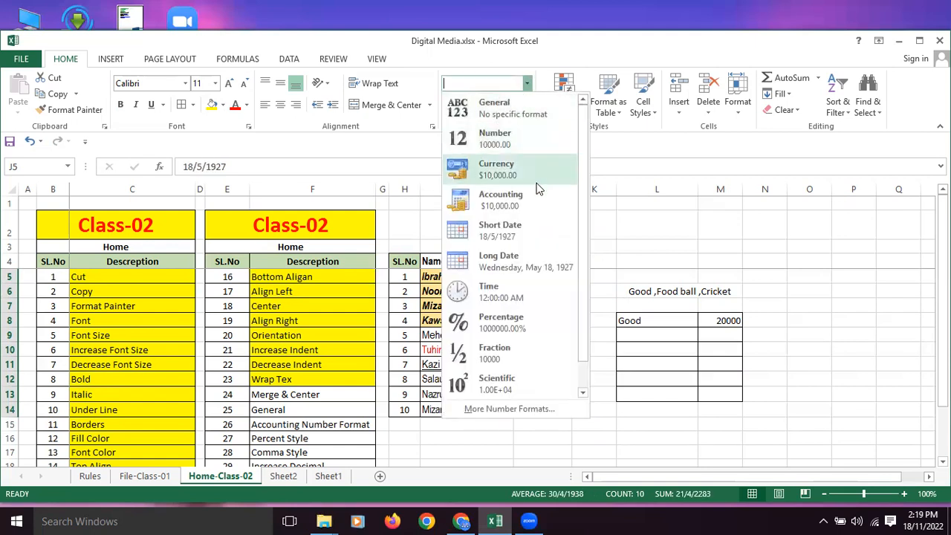
{"action": "scroll", "coordinate": [522, 249], "scroll_direction": "down", "scroll_amount": 1}
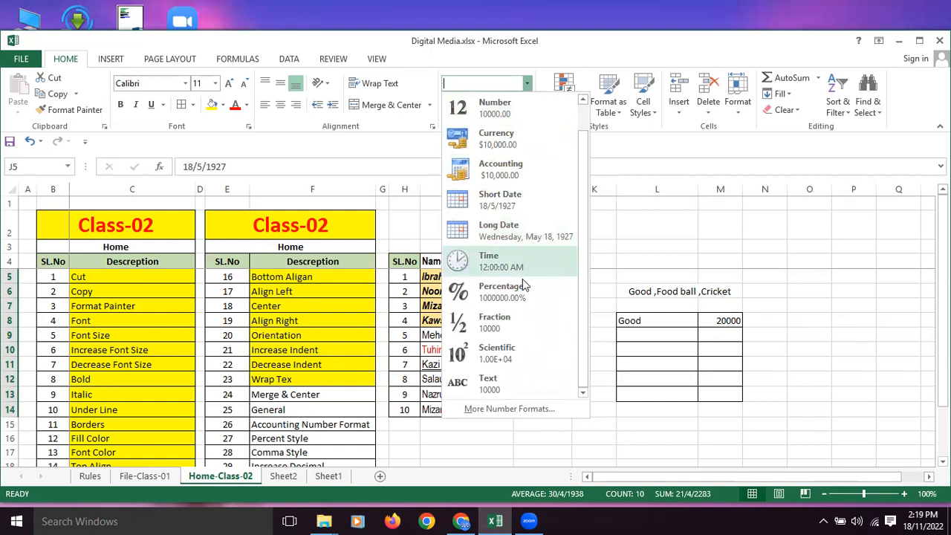
{"action": "scroll", "coordinate": [499, 208], "scroll_direction": "up", "scroll_amount": 1}
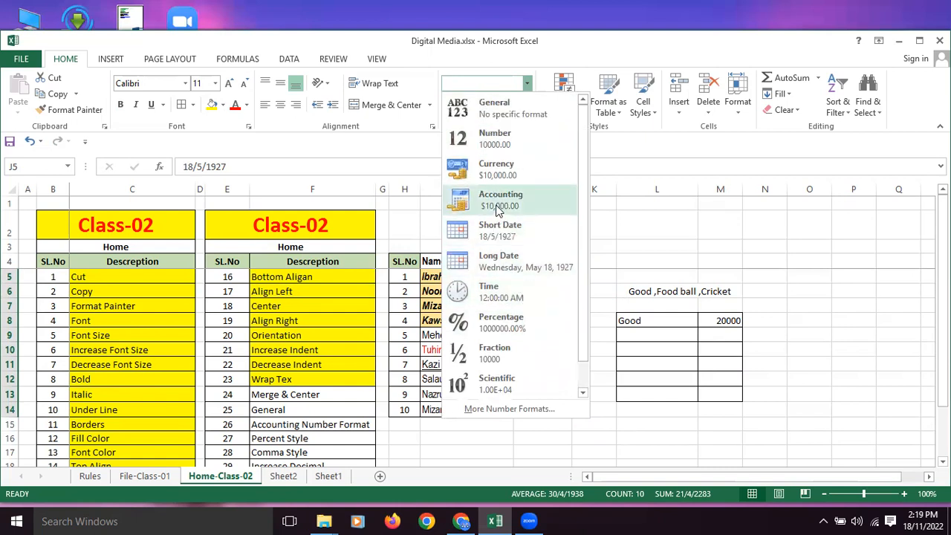
{"action": "left_click", "coordinate": [496, 108]}
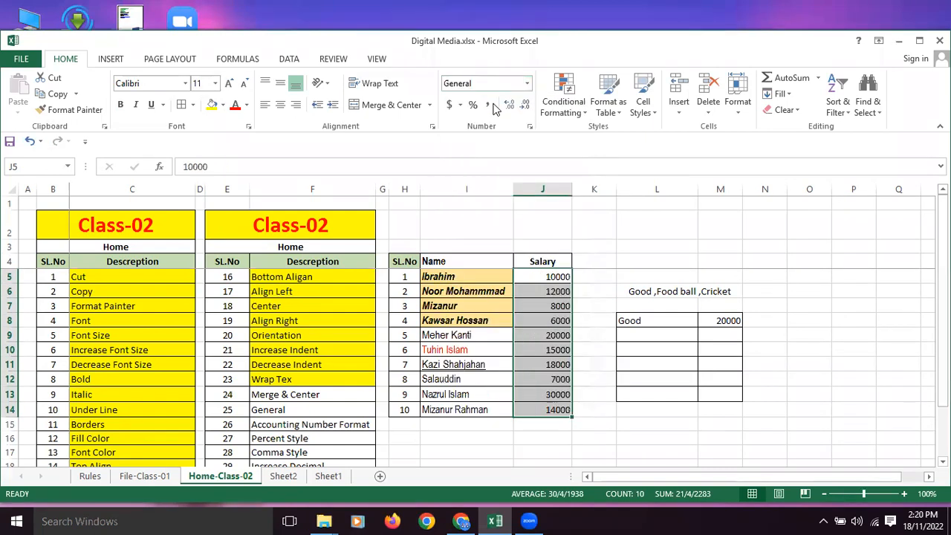
Try the Accounting Number Format and Percent Style on the salaries in J5:J14.
{"action": "left_click", "coordinate": [644, 293]}
{"action": "left_click", "coordinate": [545, 276]}
{"action": "left_click_drag", "start_coordinate": [540, 311], "coordinate": [553, 411]}
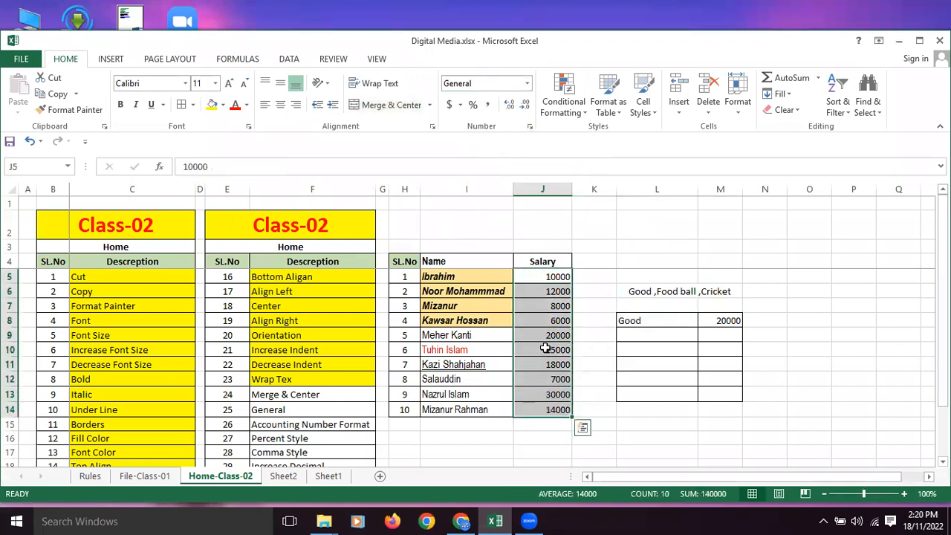
{"action": "left_click", "coordinate": [450, 106]}
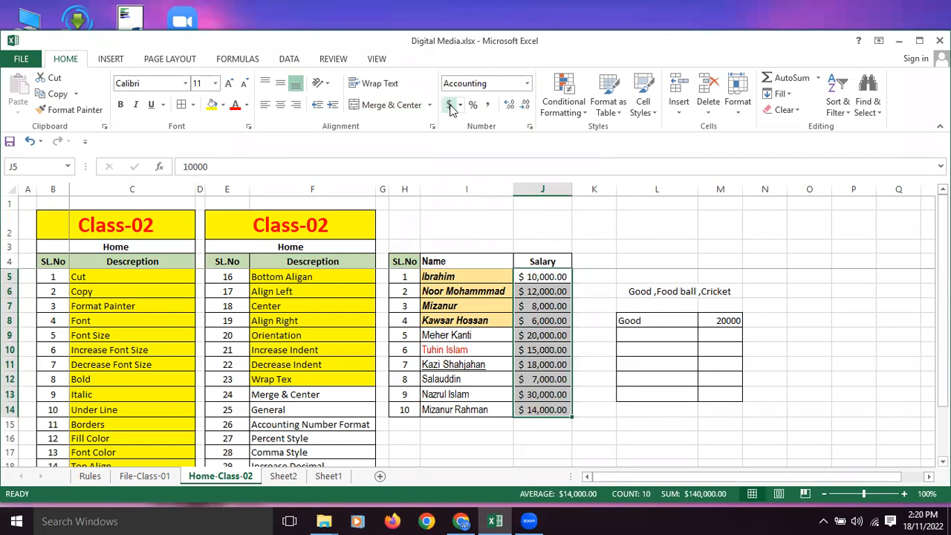
{"action": "left_click", "coordinate": [474, 106]}
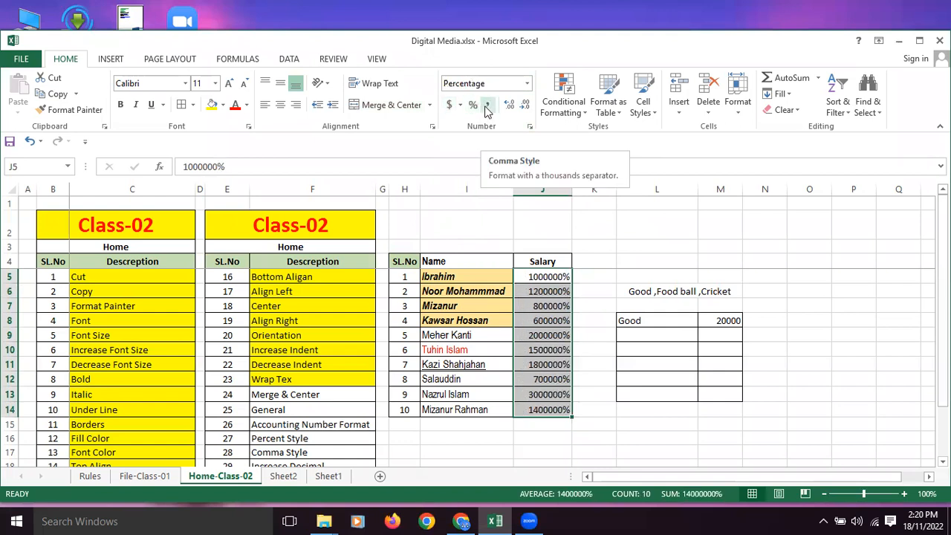
Apply Comma Style to the salaries in J5:J14, trying Increase and Decrease Decimal and ending with no decimal places.
{"action": "left_click", "coordinate": [486, 106]}
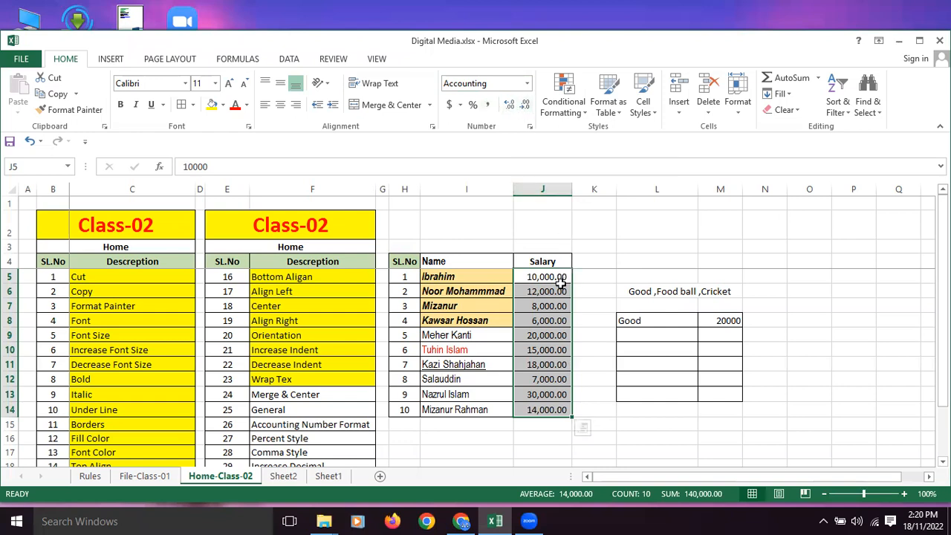
{"action": "left_click", "coordinate": [524, 106]}
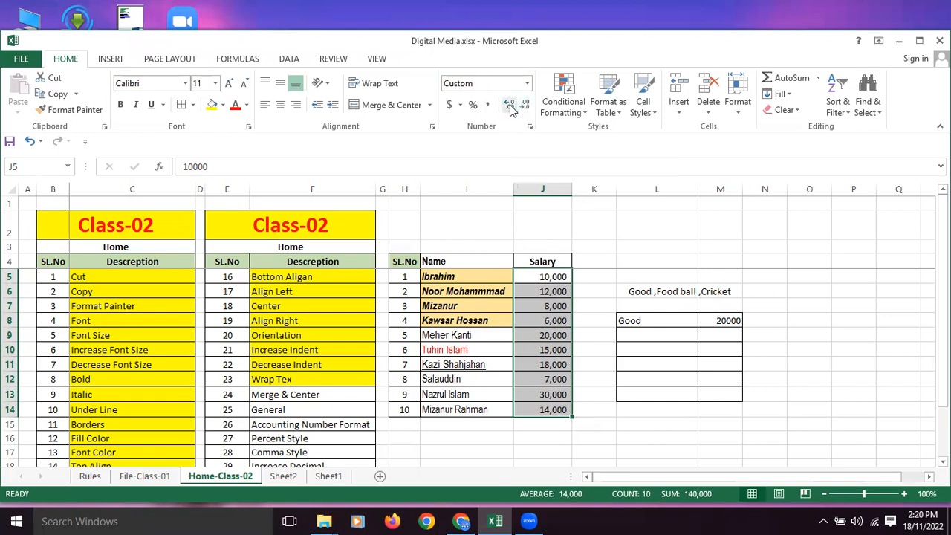
{"action": "left_click", "coordinate": [510, 109]}
{"action": "left_click", "coordinate": [525, 106]}
Fill the Merge & Center and General entries in F13:F14 with yellow.
{"action": "left_click_drag", "start_coordinate": [304, 394], "coordinate": [304, 410]}
{"action": "left_click", "coordinate": [211, 105]}
{"action": "scroll", "coordinate": [445, 349], "scroll_direction": "down", "scroll_amount": 2}
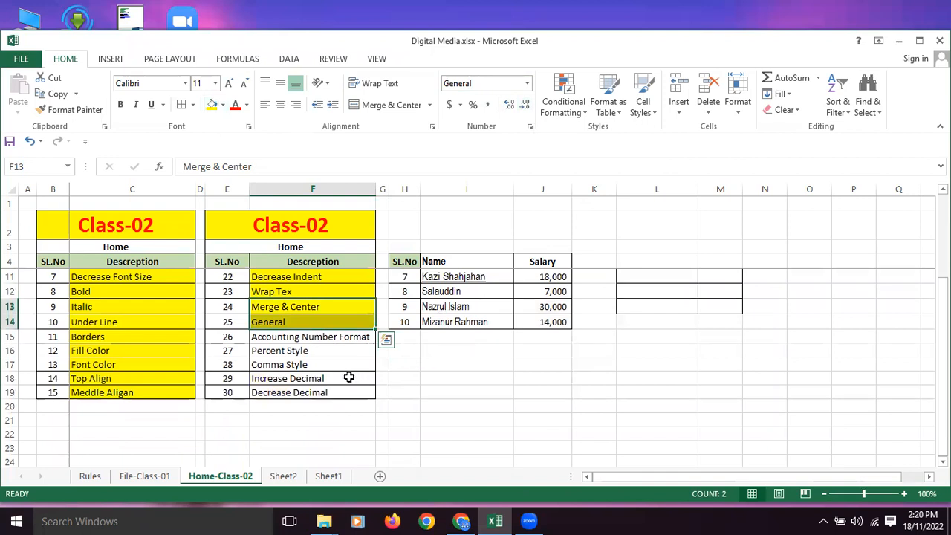
{"action": "scroll", "coordinate": [349, 378], "scroll_direction": "up", "scroll_amount": 1}
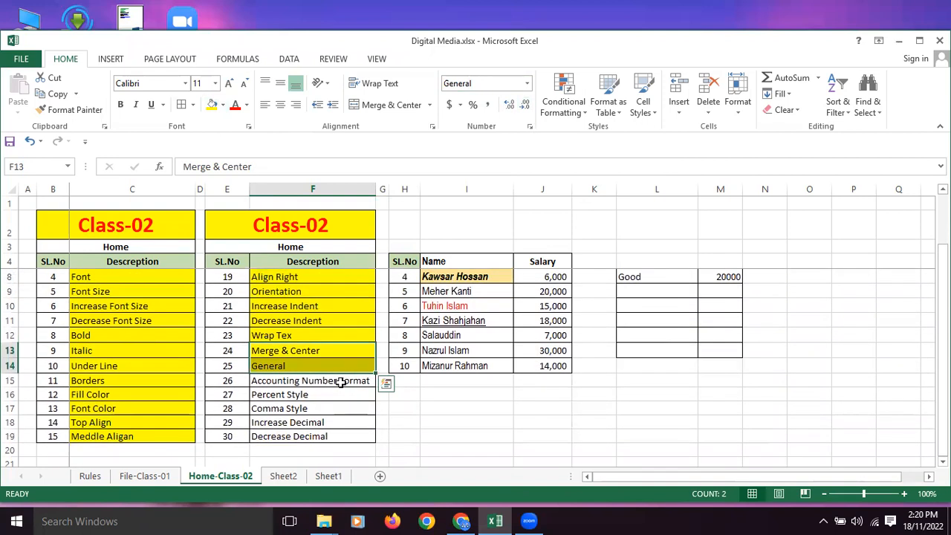
{"action": "scroll", "coordinate": [440, 382], "scroll_direction": "up", "scroll_amount": 1}
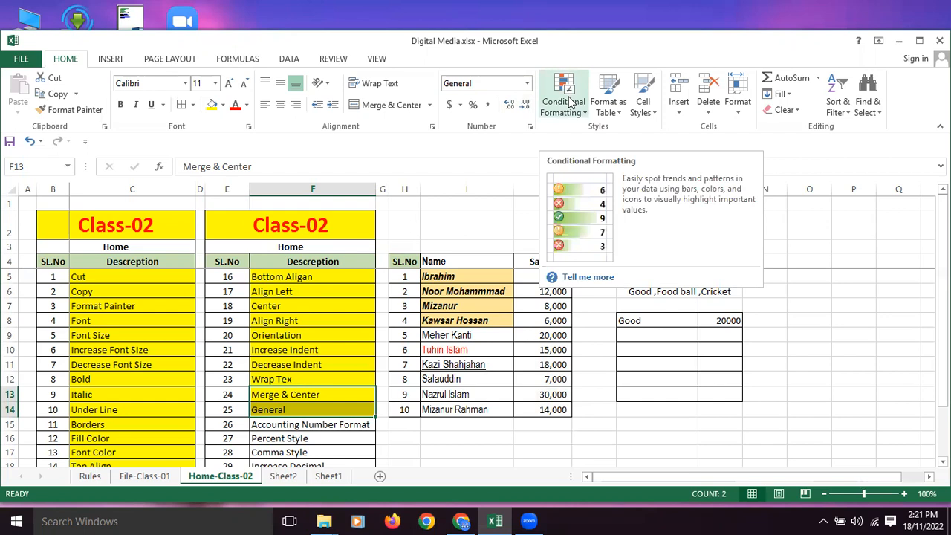
Apply the Accounting number format to the list entries in F13:F14 and to the salaries in J8:J12.
{"action": "left_click", "coordinate": [527, 84]}
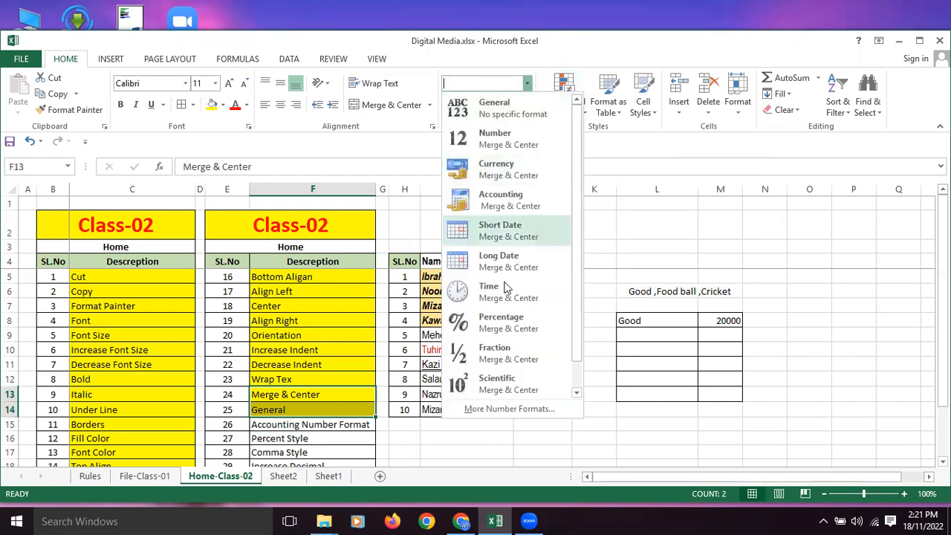
{"action": "left_click", "coordinate": [508, 204]}
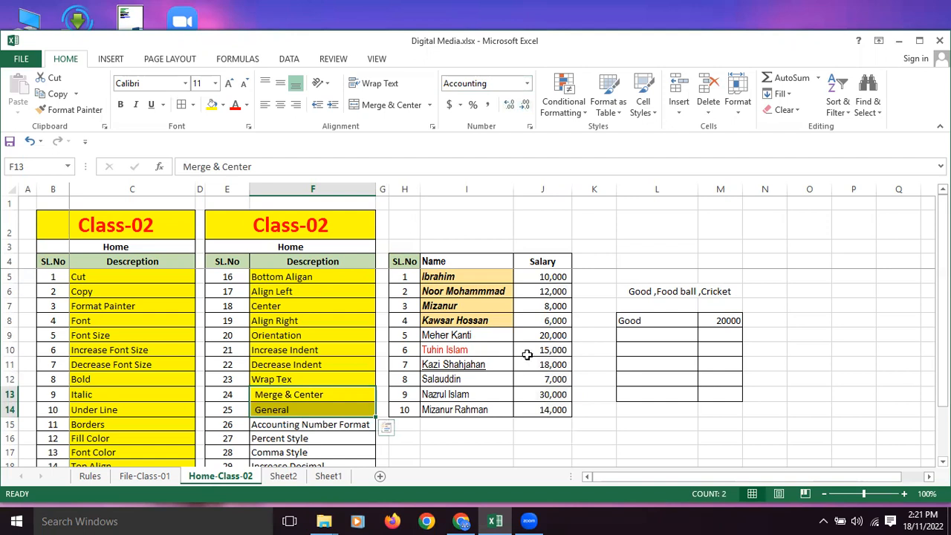
{"action": "left_click_drag", "start_coordinate": [551, 324], "coordinate": [550, 384]}
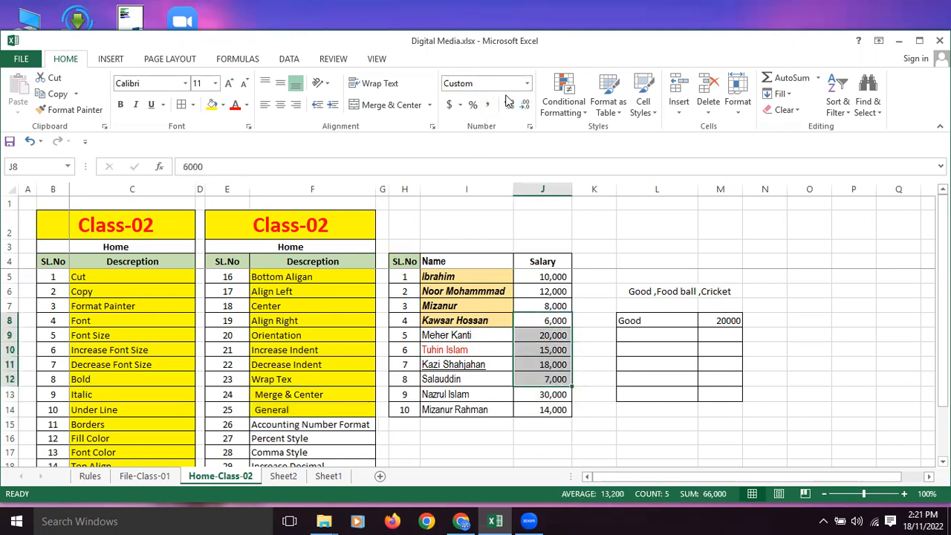
{"action": "left_click", "coordinate": [527, 83]}
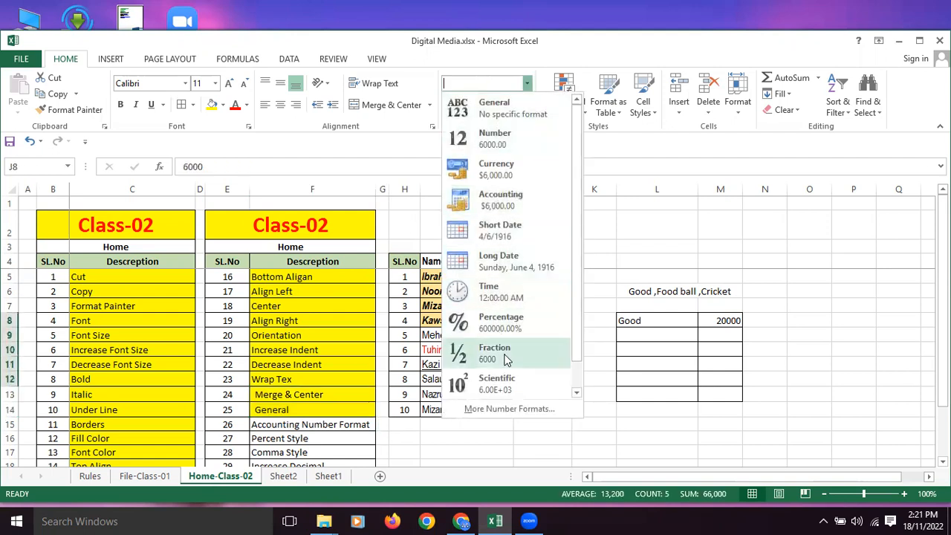
{"action": "left_click", "coordinate": [491, 205]}
{"action": "scroll", "coordinate": [543, 347], "scroll_direction": "down", "scroll_amount": 1}
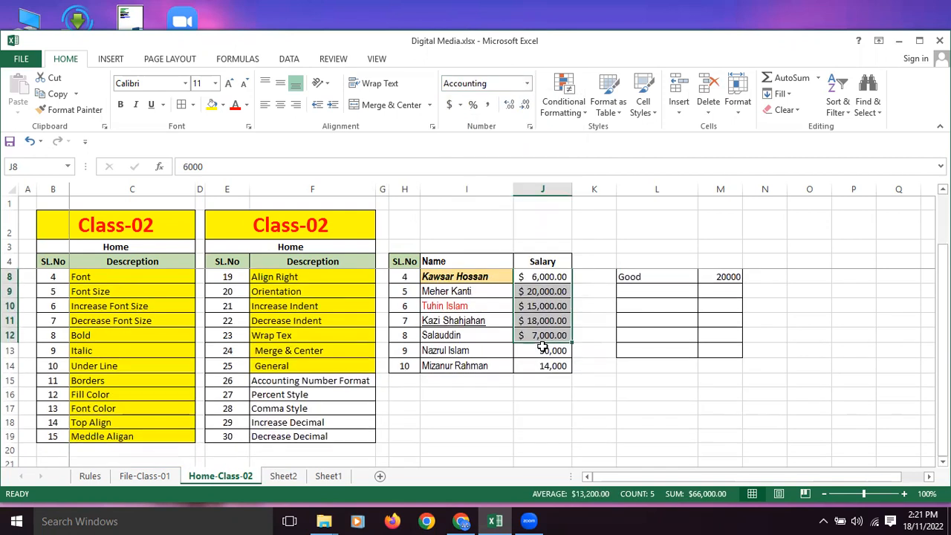
Go over the Accounting and Percent Style list entries and examine the number formats offered for the salary in J11.
{"action": "left_click", "coordinate": [317, 382]}
{"action": "scroll", "coordinate": [335, 347], "scroll_direction": "up", "scroll_amount": 1}
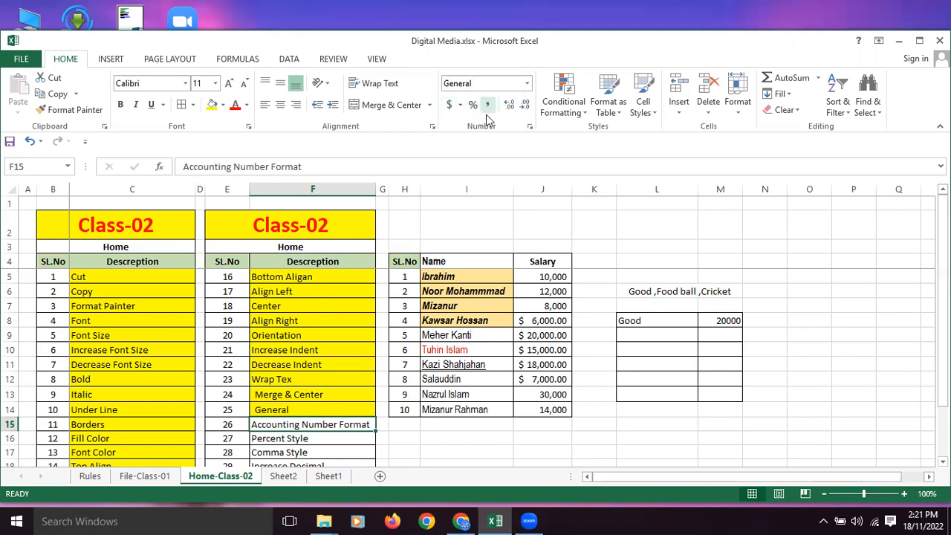
{"action": "scroll", "coordinate": [340, 377], "scroll_direction": "down", "scroll_amount": 1}
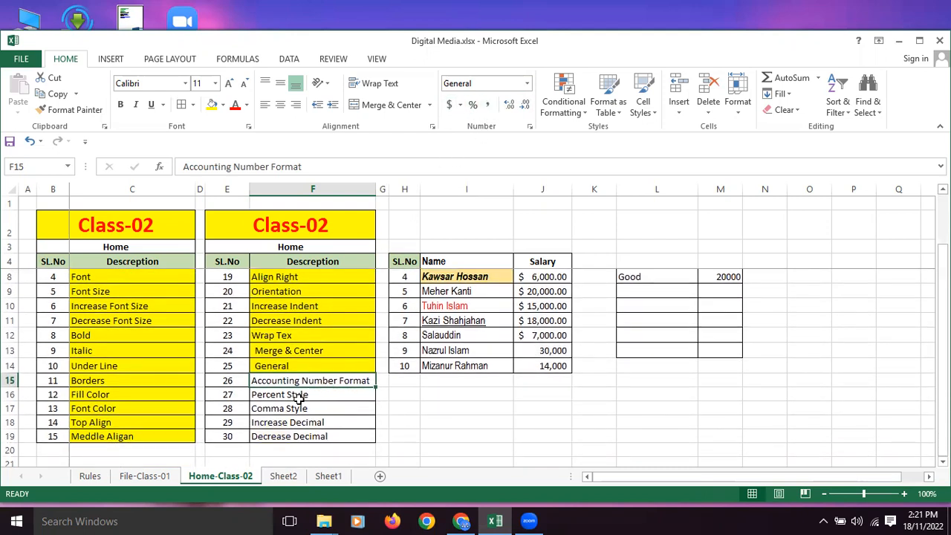
{"action": "left_click", "coordinate": [299, 396]}
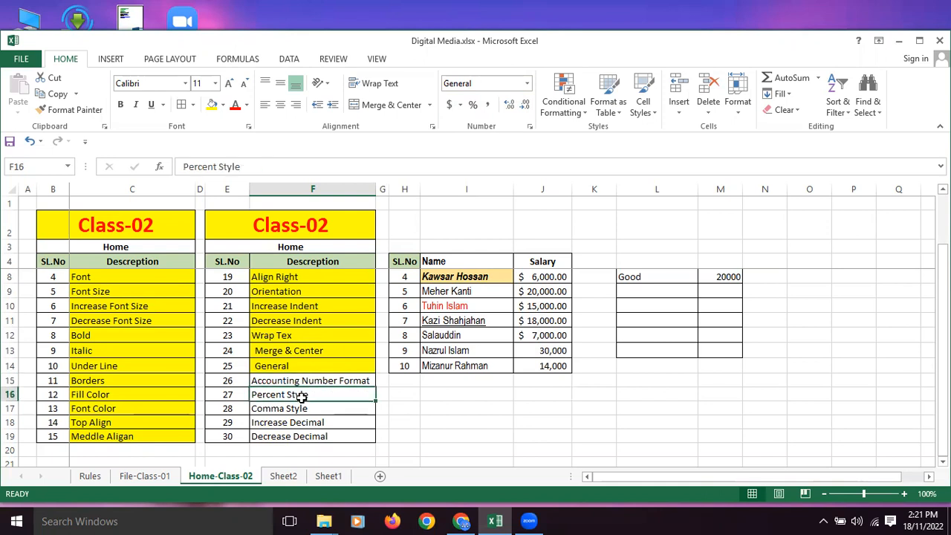
{"action": "left_click", "coordinate": [538, 321]}
{"action": "scroll", "coordinate": [446, 216], "scroll_direction": "up", "scroll_amount": 1}
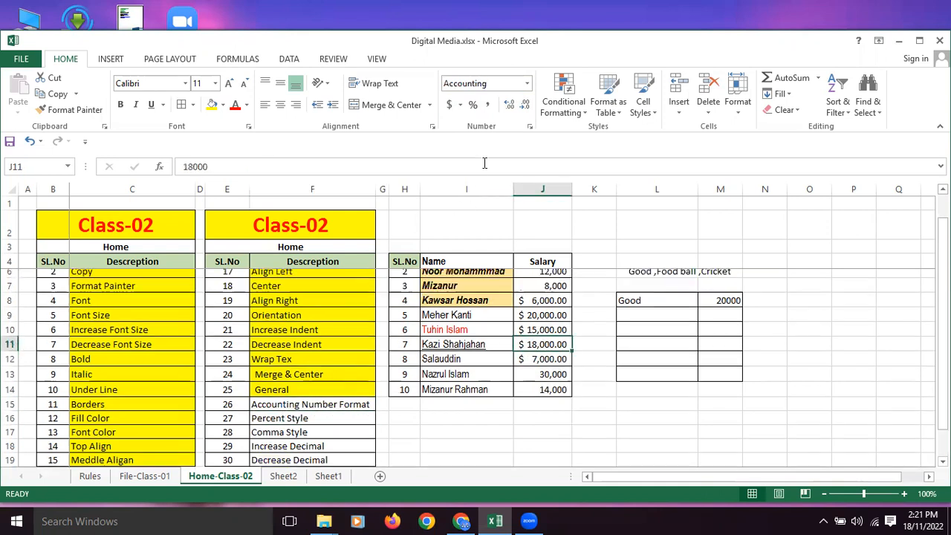
{"action": "left_click", "coordinate": [527, 83]}
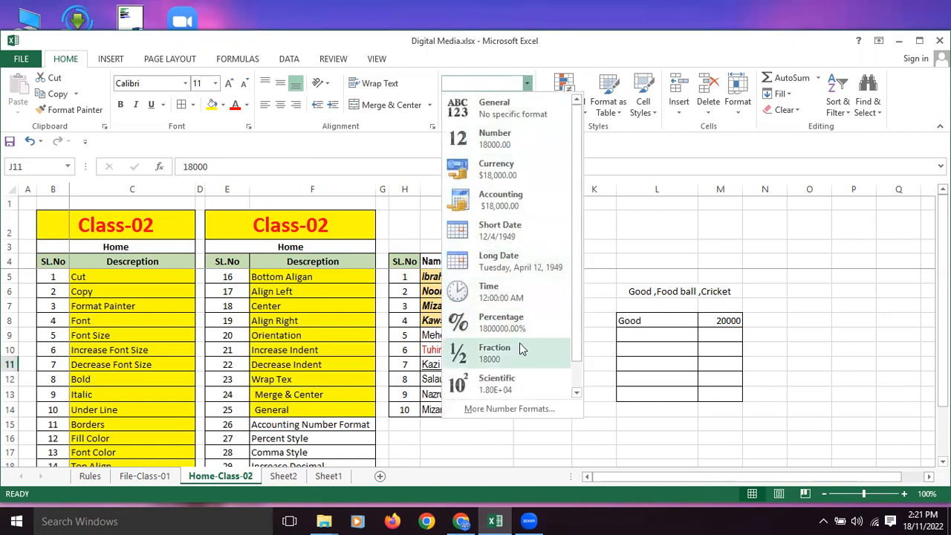
{"action": "scroll", "coordinate": [510, 364], "scroll_direction": "down", "scroll_amount": 1}
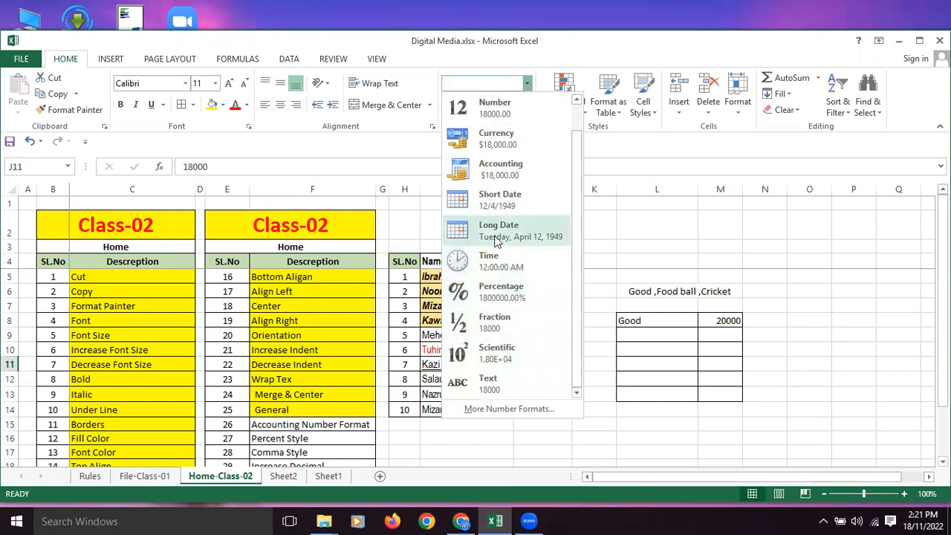
{"action": "scroll", "coordinate": [535, 302], "scroll_direction": "up", "scroll_amount": 1}
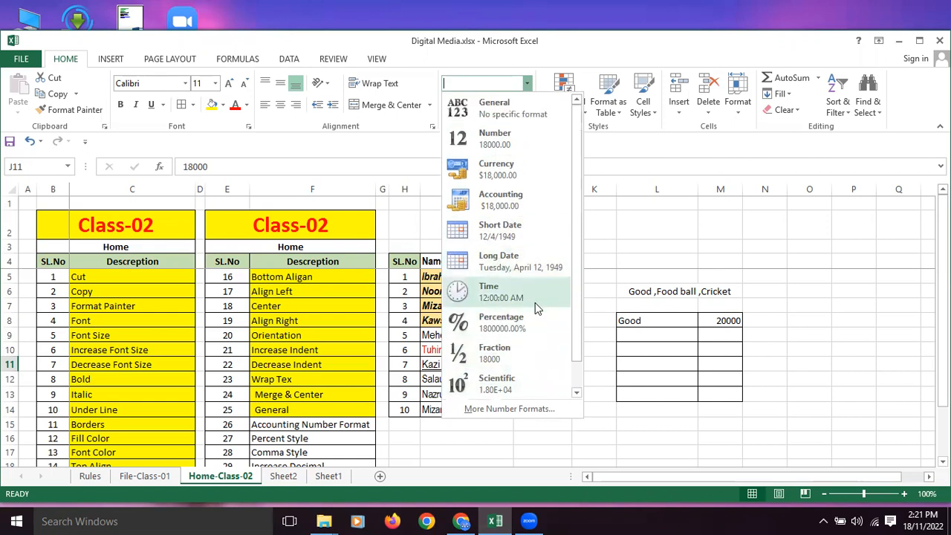
{"action": "left_click", "coordinate": [496, 188]}
View the Conditional Formatting options for the salaries in J10:J13 without applying a rule.
{"action": "left_click_drag", "start_coordinate": [532, 349], "coordinate": [537, 395]}
{"action": "scroll", "coordinate": [365, 414], "scroll_direction": "down", "scroll_amount": 1}
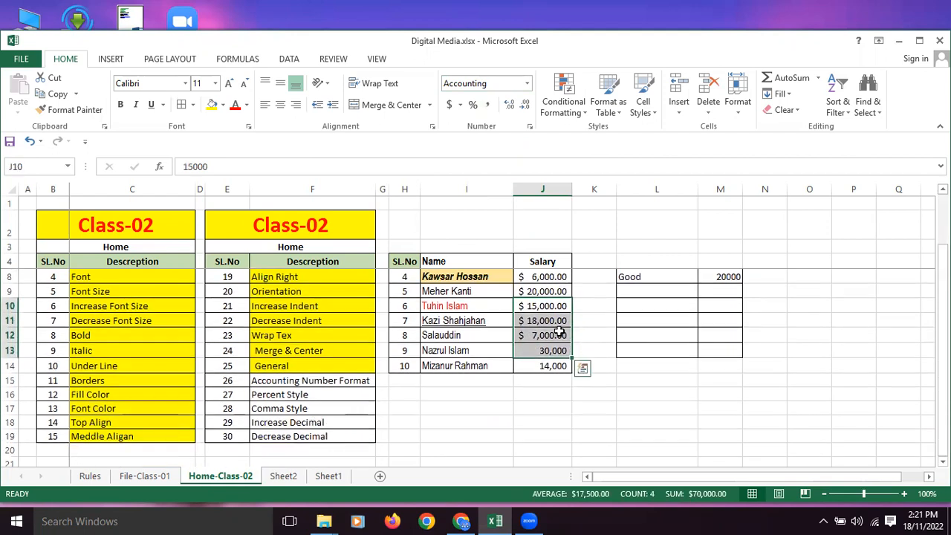
{"action": "left_click", "coordinate": [563, 93]}
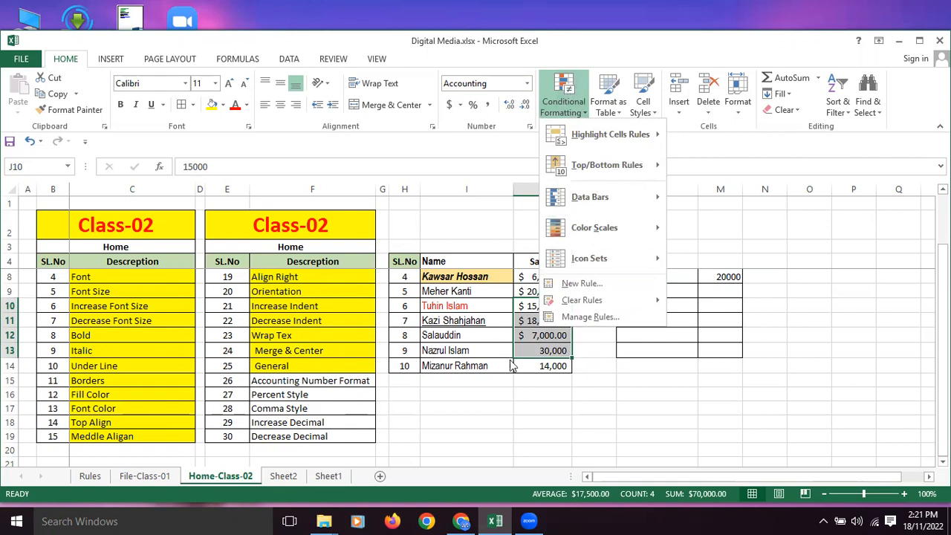
{"action": "left_click", "coordinate": [582, 368]}
Fill the entries from Accounting Number Format to Decrease Decimal in F15:F19 with yellow.
{"action": "left_click_drag", "start_coordinate": [296, 384], "coordinate": [296, 435]}
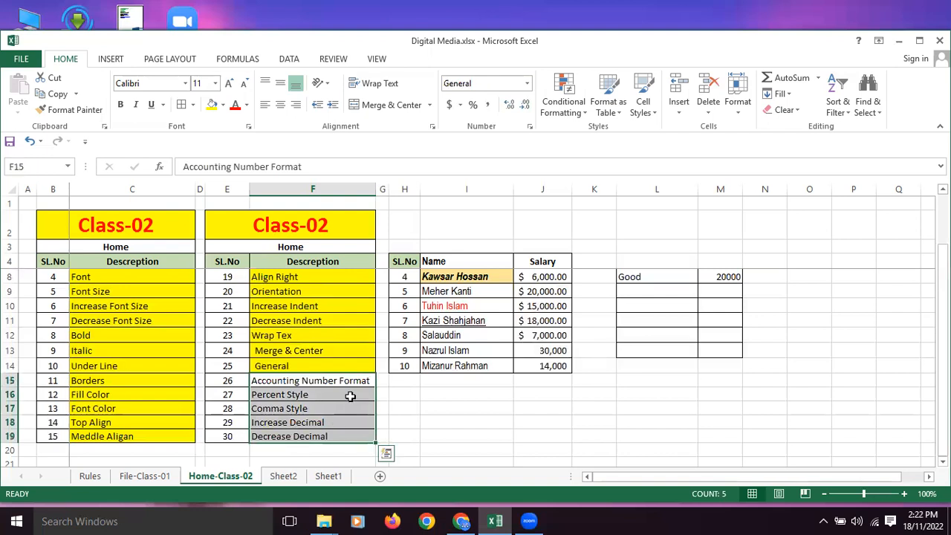
{"action": "scroll", "coordinate": [343, 394], "scroll_direction": "up", "scroll_amount": 1}
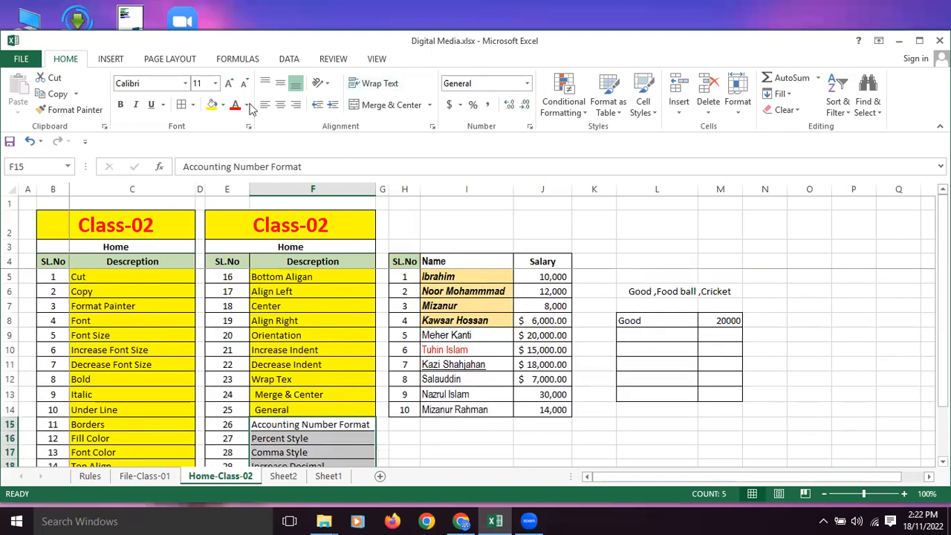
{"action": "left_click", "coordinate": [215, 106]}
{"action": "scroll", "coordinate": [454, 282], "scroll_direction": "down", "scroll_amount": 1}
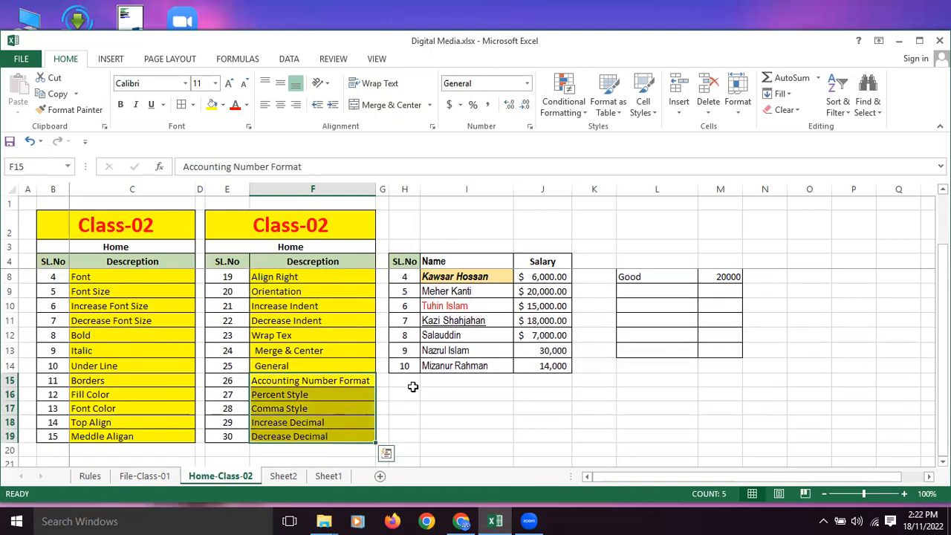
{"action": "scroll", "coordinate": [415, 386], "scroll_direction": "up", "scroll_amount": 1}
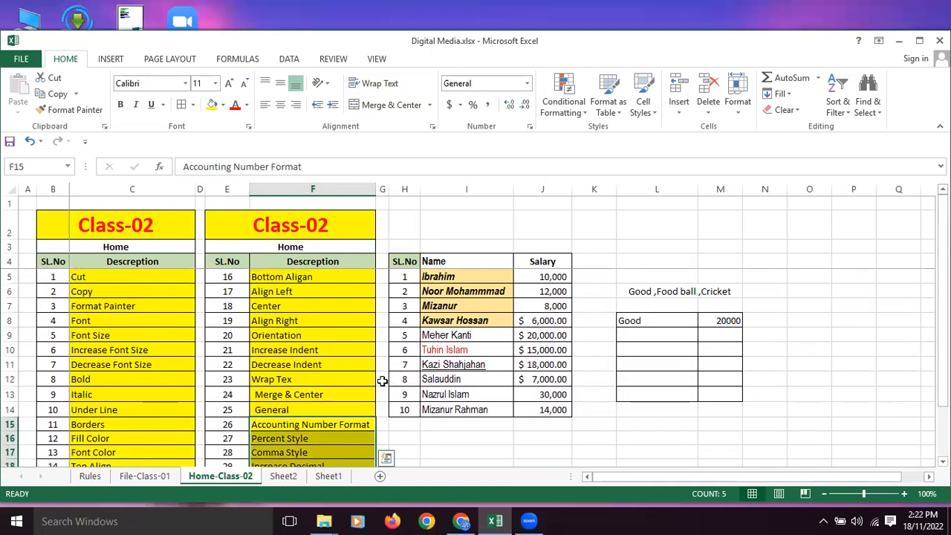
{"action": "scroll", "coordinate": [383, 382], "scroll_direction": "down", "scroll_amount": 1}
{"action": "scroll", "coordinate": [326, 406], "scroll_direction": "up", "scroll_amount": 1}
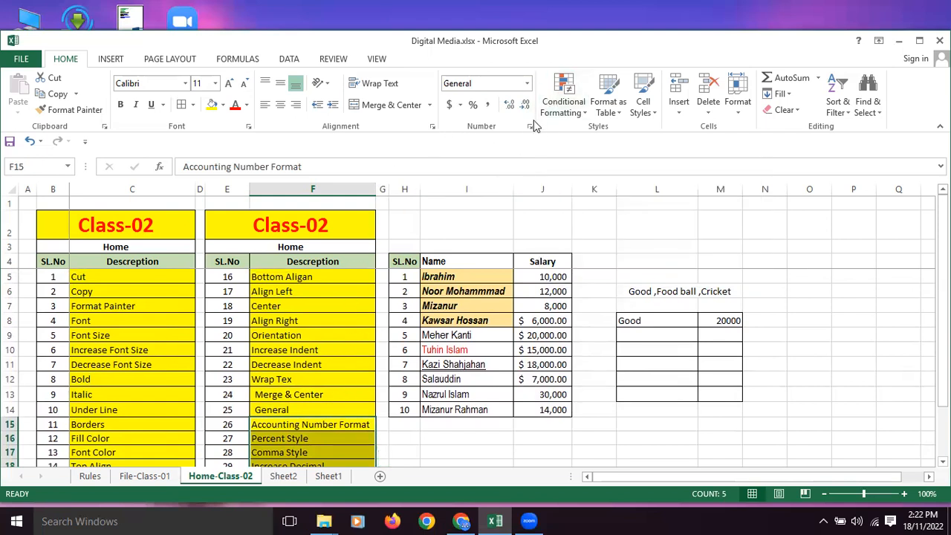
Look over the Highlight Cells Rules in Conditional Formatting and leave them without applying any.
{"action": "left_click", "coordinate": [568, 106]}
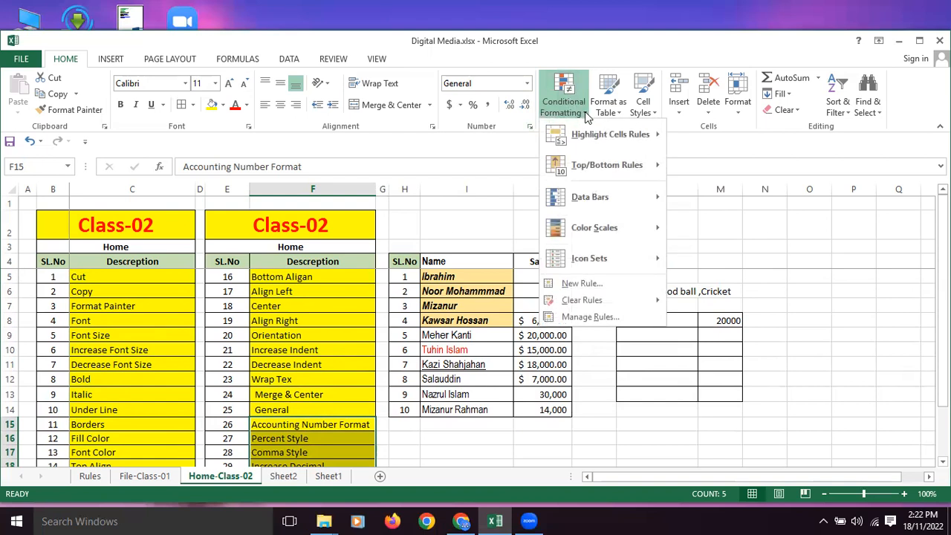
{"action": "mouse_move", "coordinate": [624, 135]}
{"action": "left_click", "coordinate": [519, 332]}
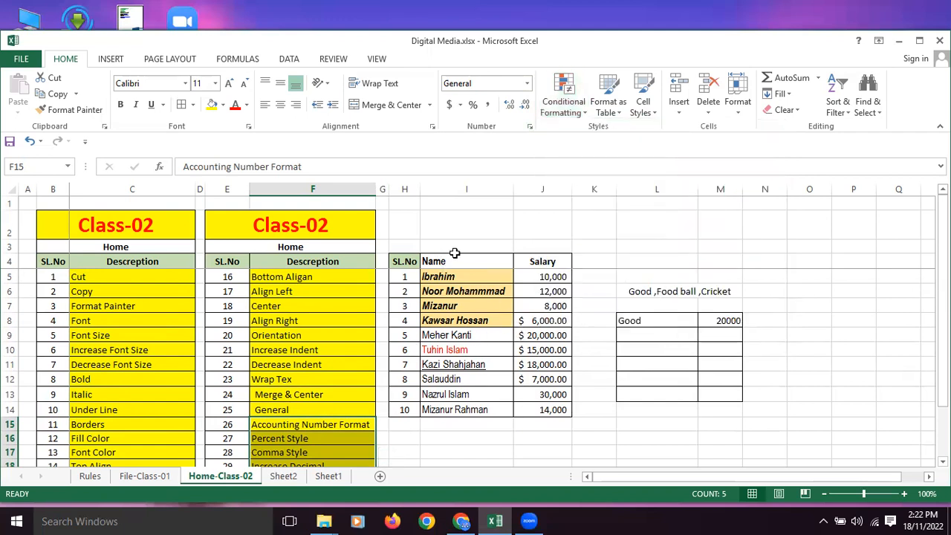